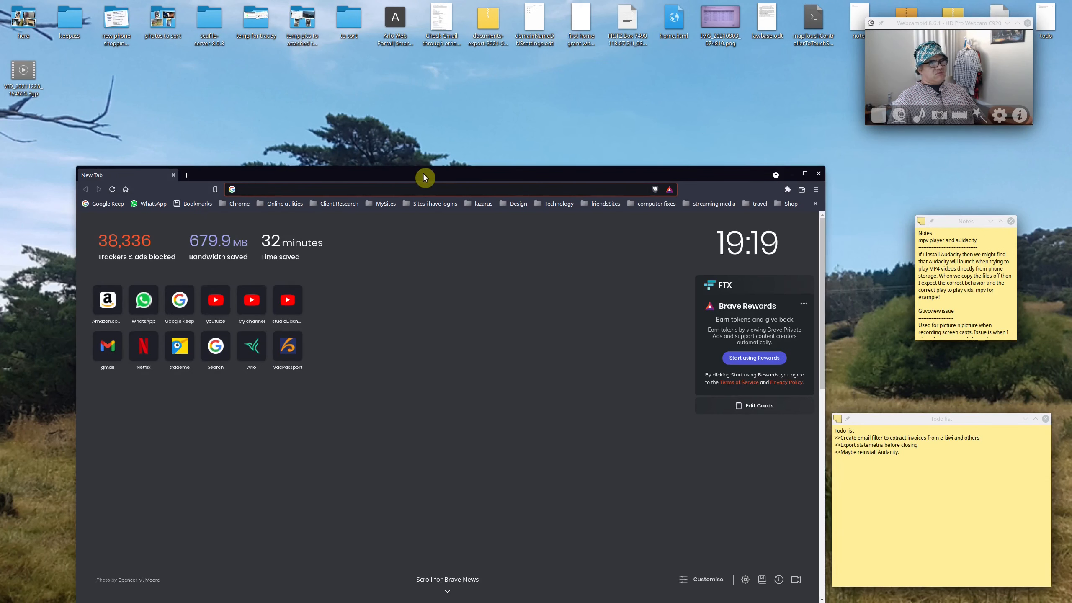
Search the web for "android studio" and open the Download Android Studio result on developer.android.com
drag(422, 175, 505, 138)
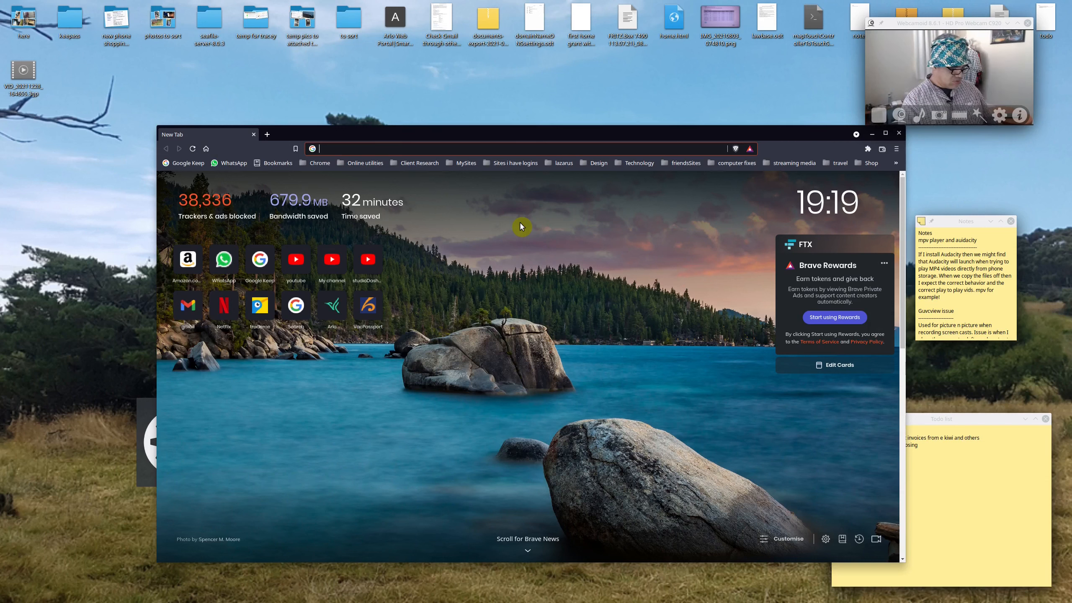
text(a)
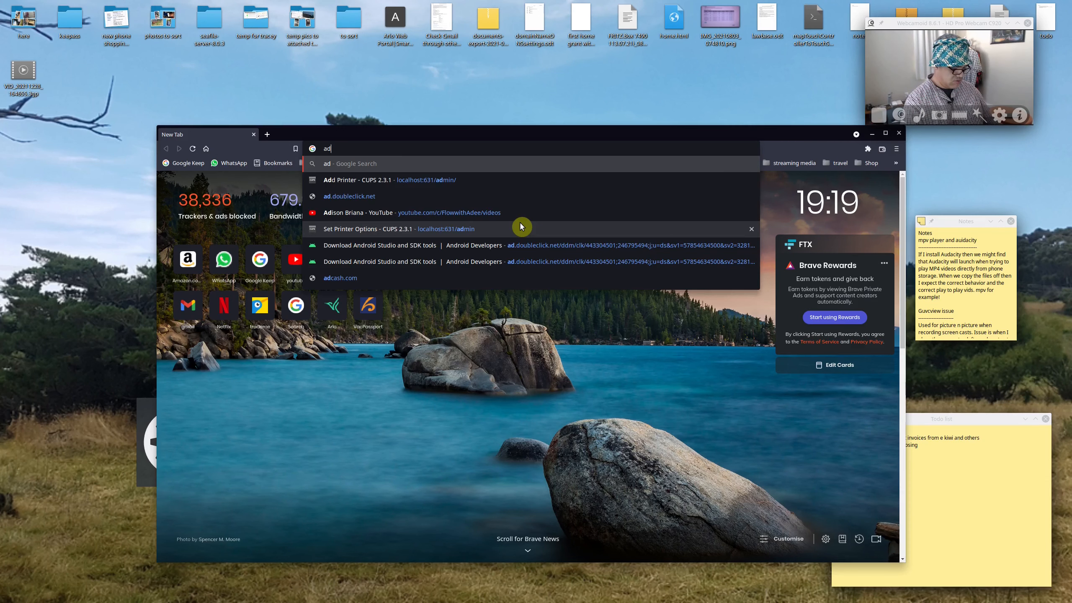
text(ndo)
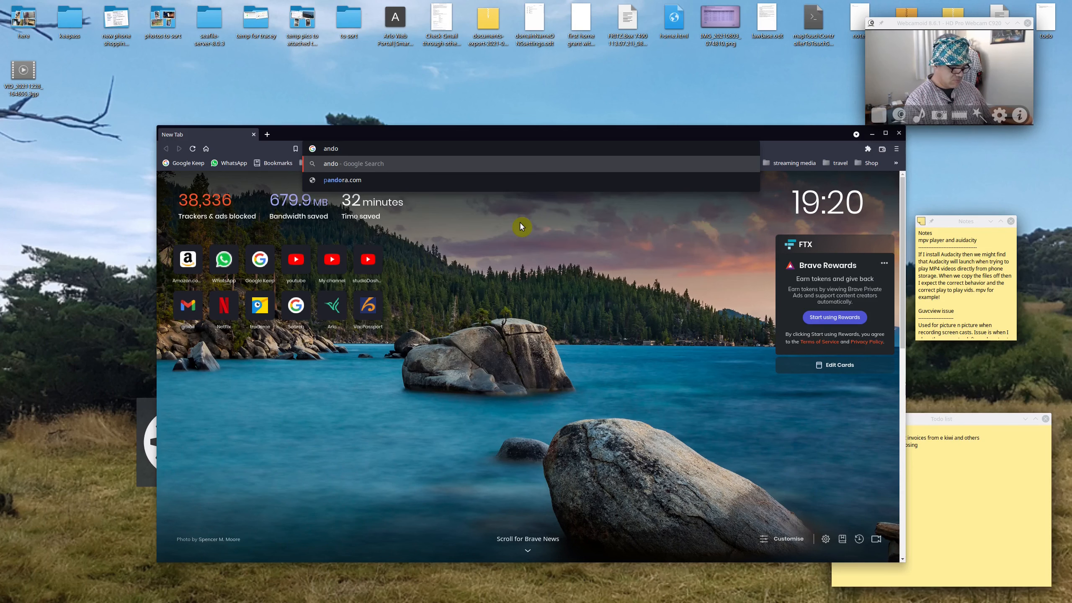
key(BackSpace)
text(roid)
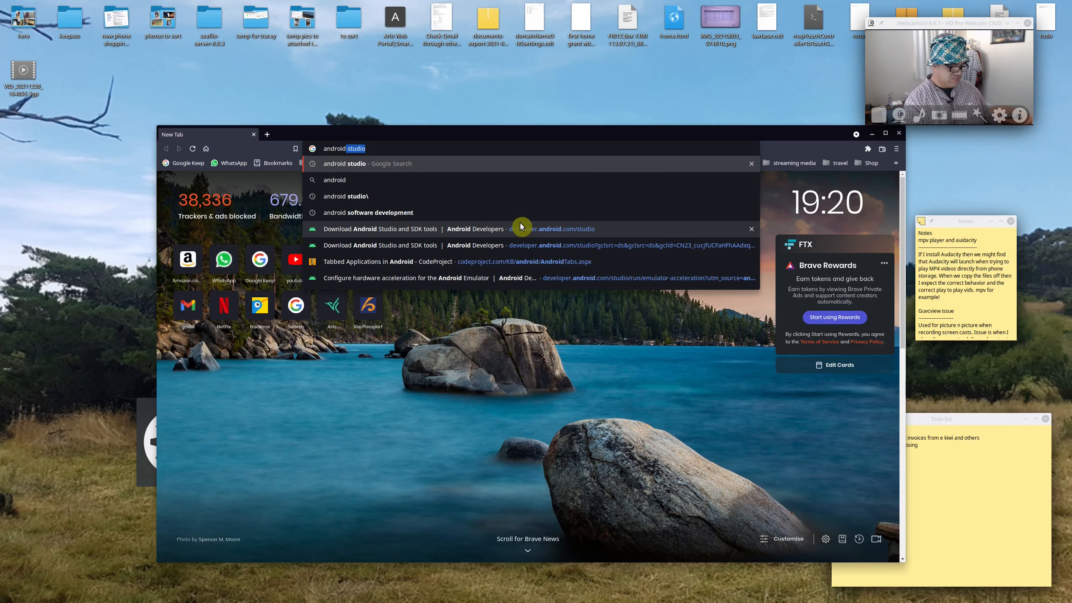
text( studio)
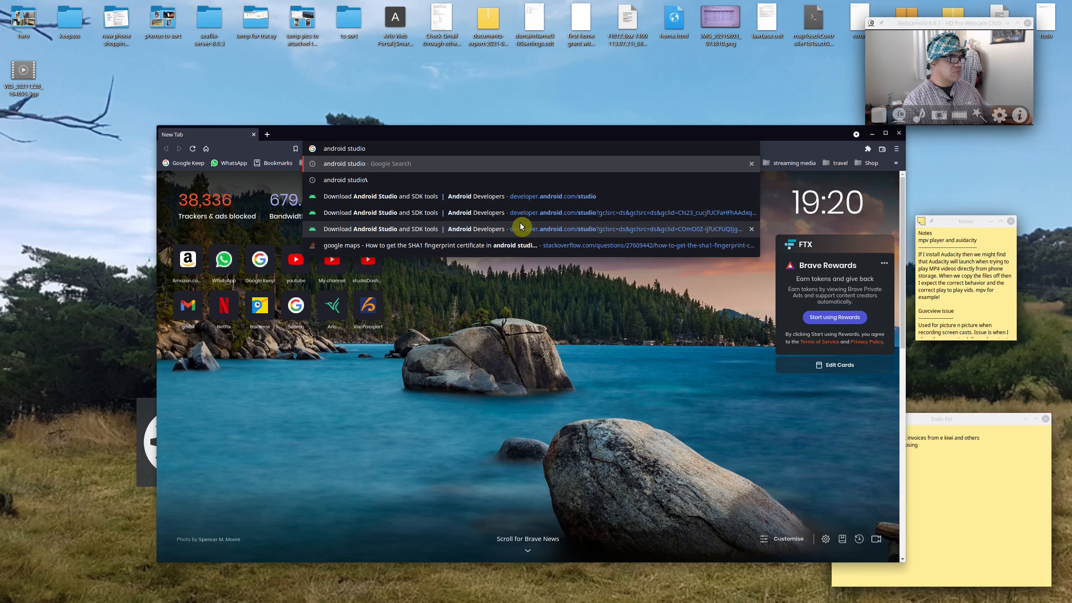
key(Return)
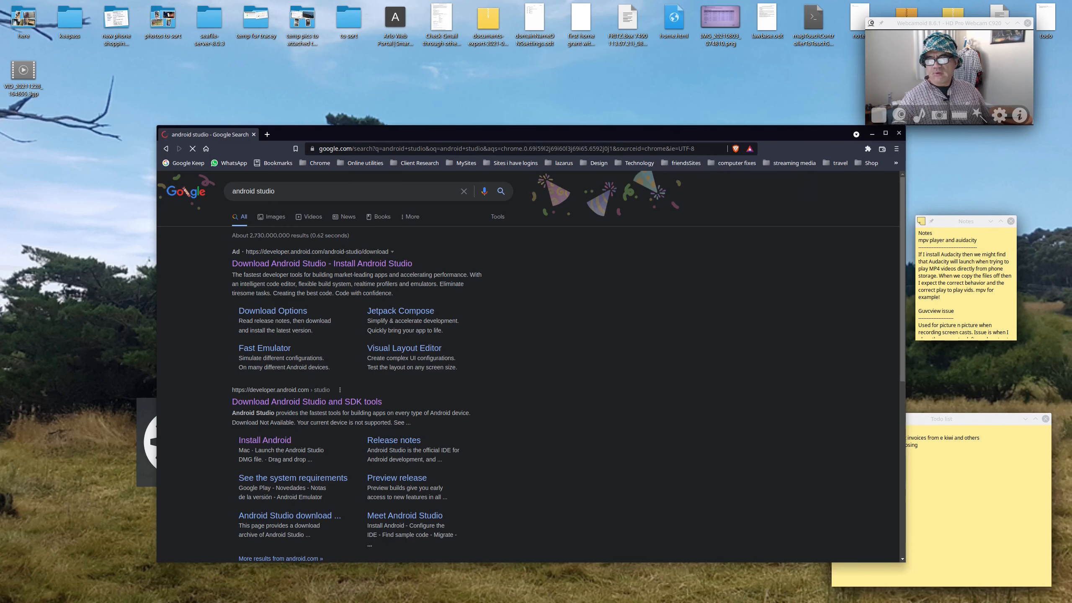
click(306, 263)
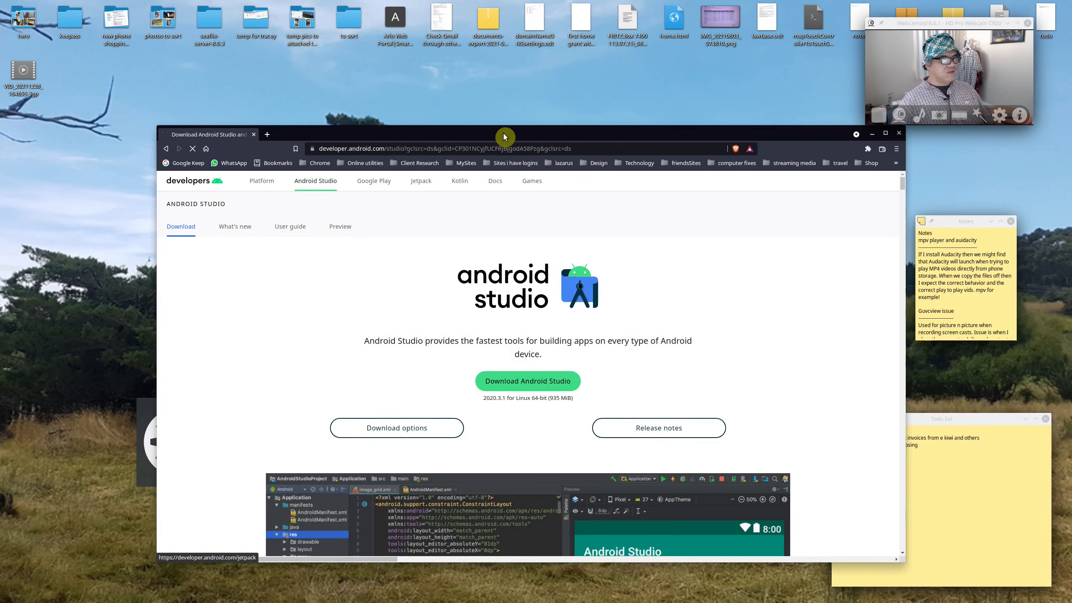
Accept the terms and conditions and start downloading Android Studio 2020.3.1 for Linux
drag(502, 133, 429, 77)
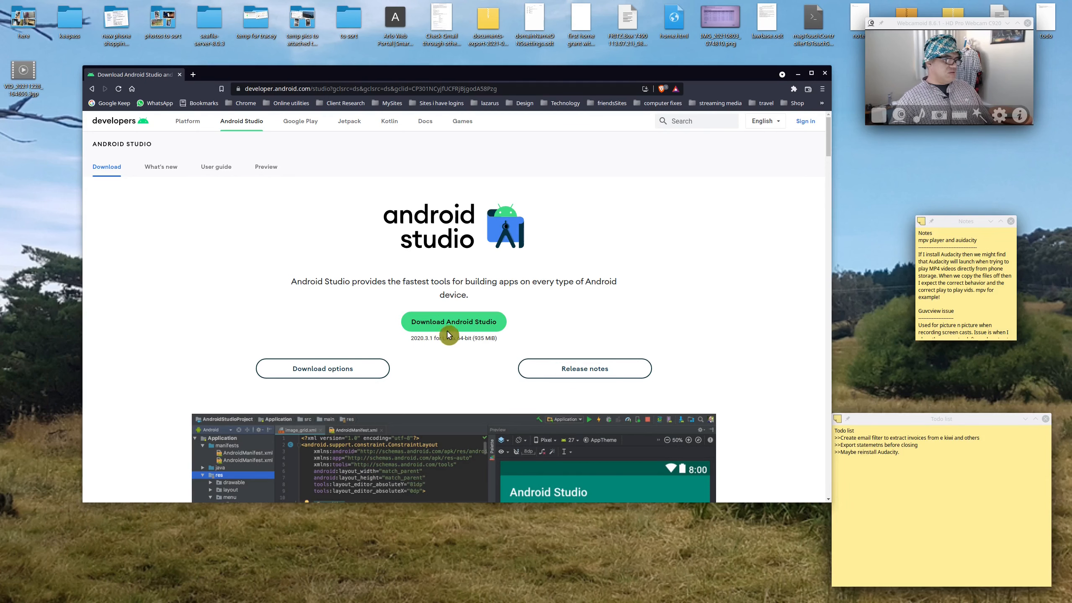
click(464, 324)
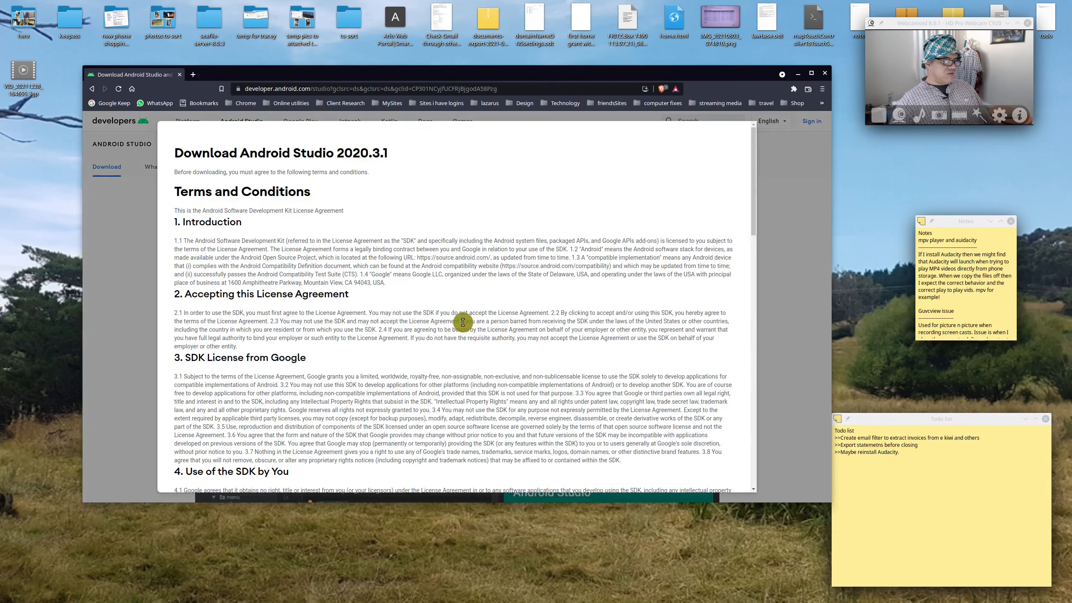
scroll(196, 273, down, 3)
scroll(196, 272, down, 20)
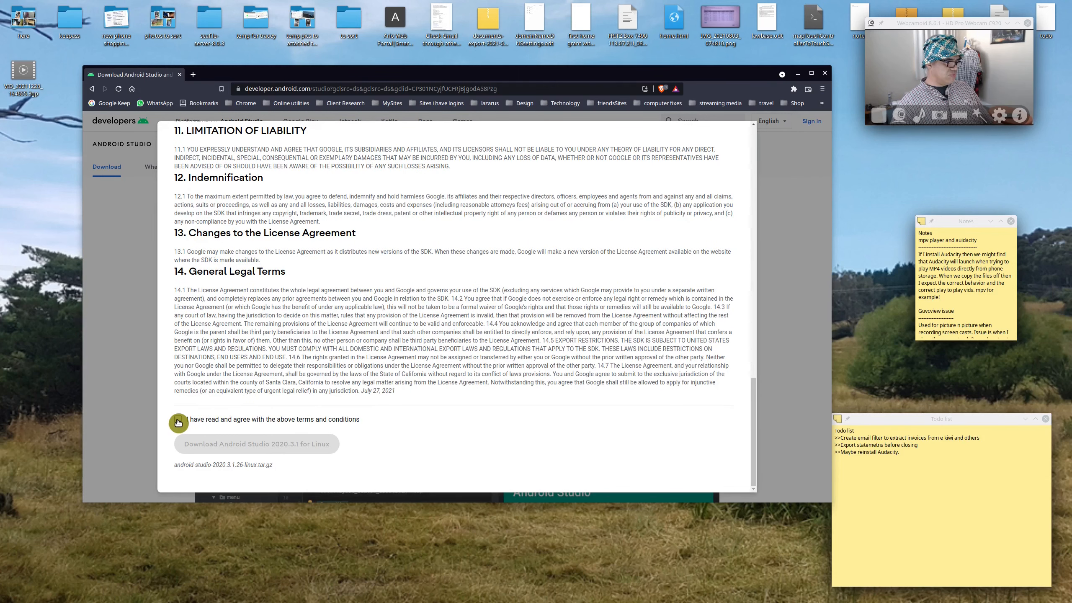
click(178, 420)
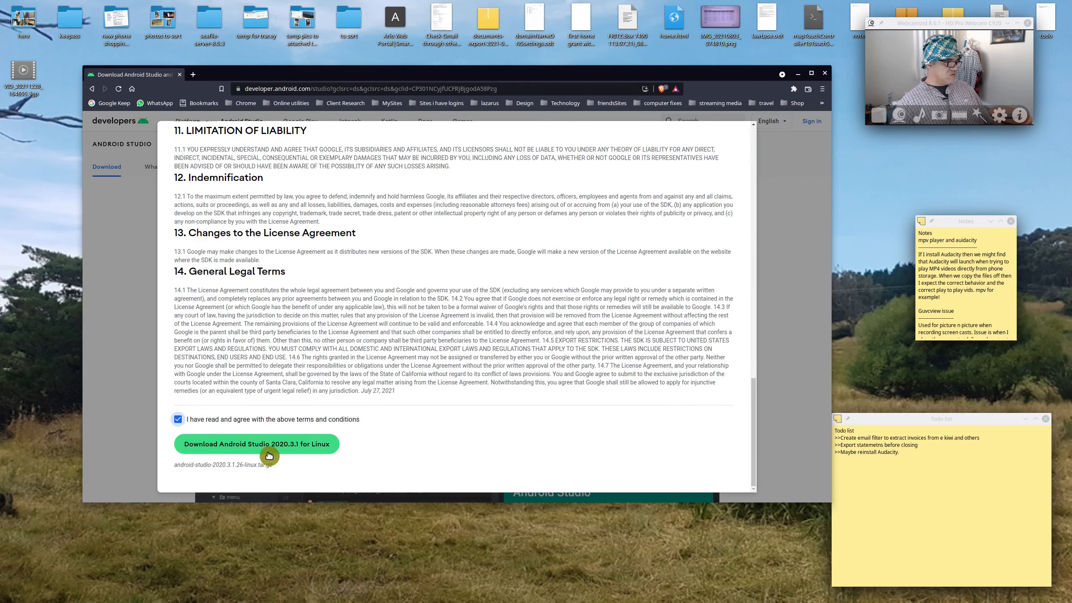
click(274, 444)
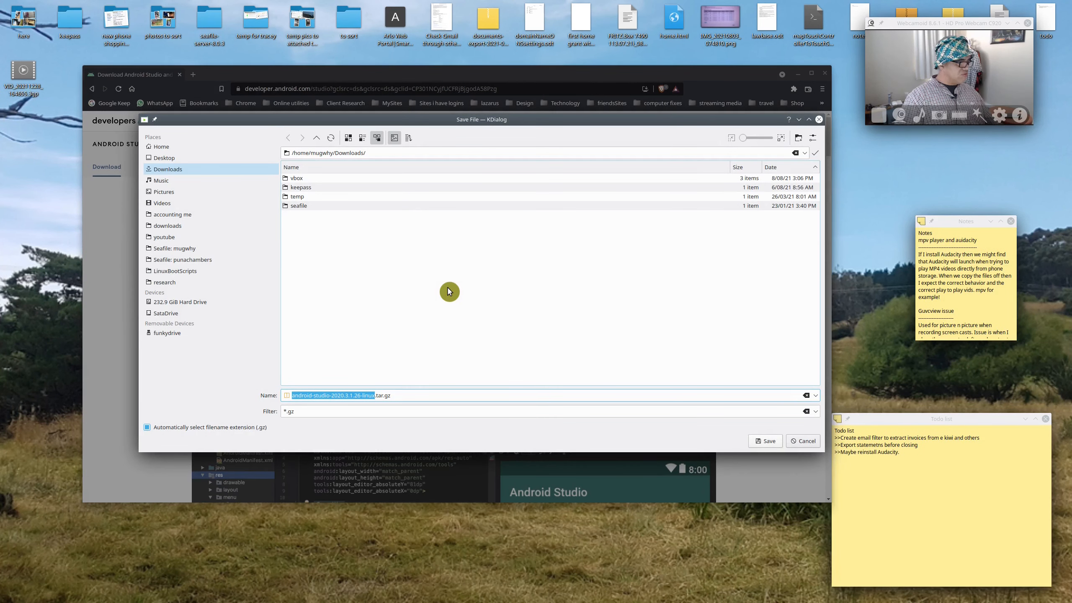
Save android-studio-2020.3.1.26-linux.tar.gz into a new folder named "android studio" inside the Seafile library's downloads folder
click(182, 248)
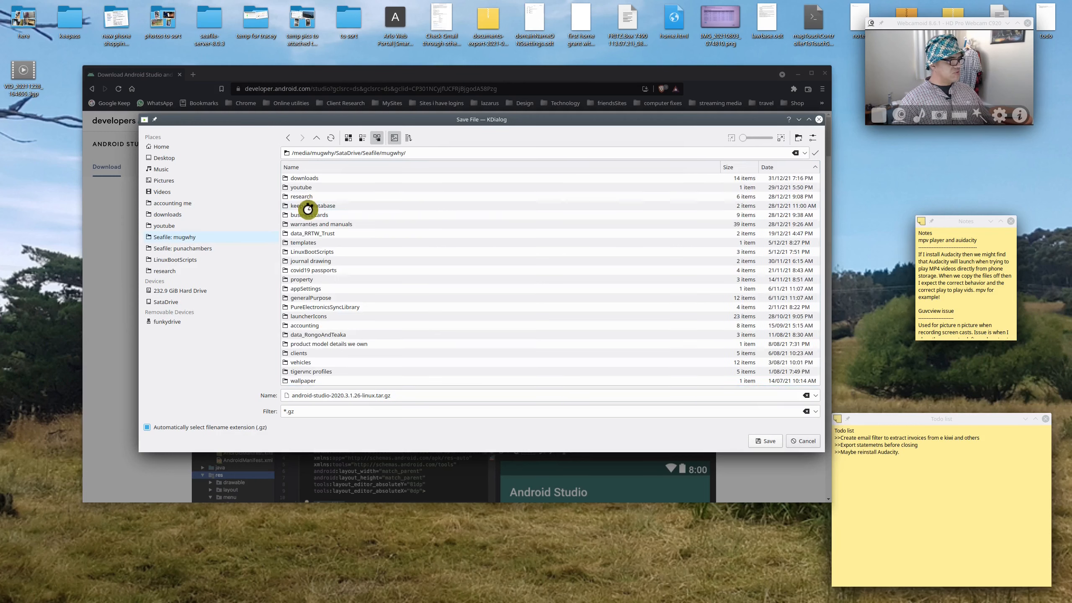
click(313, 181)
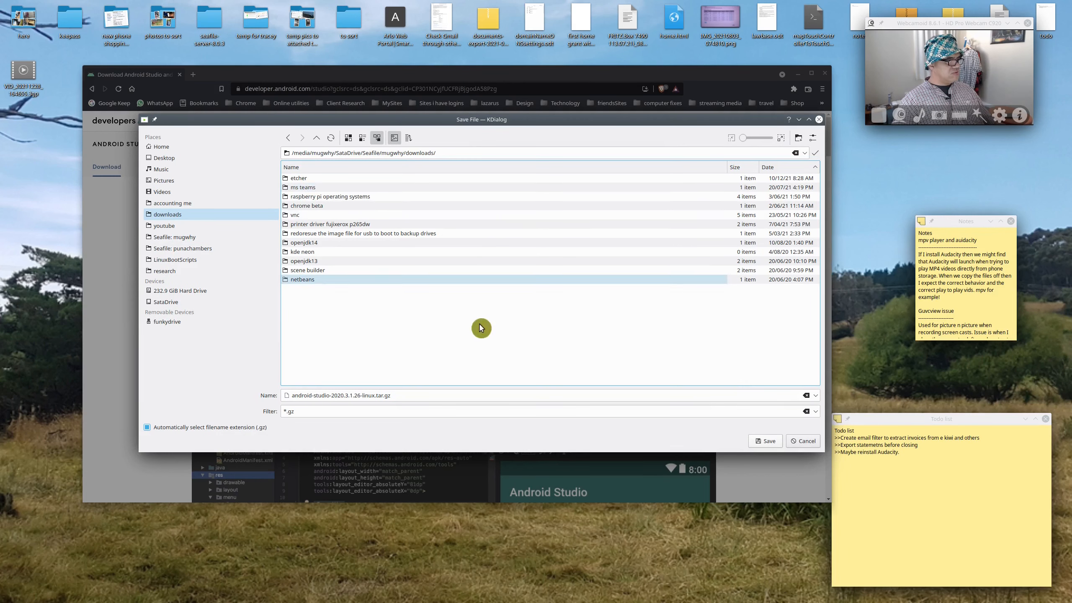
click(800, 139)
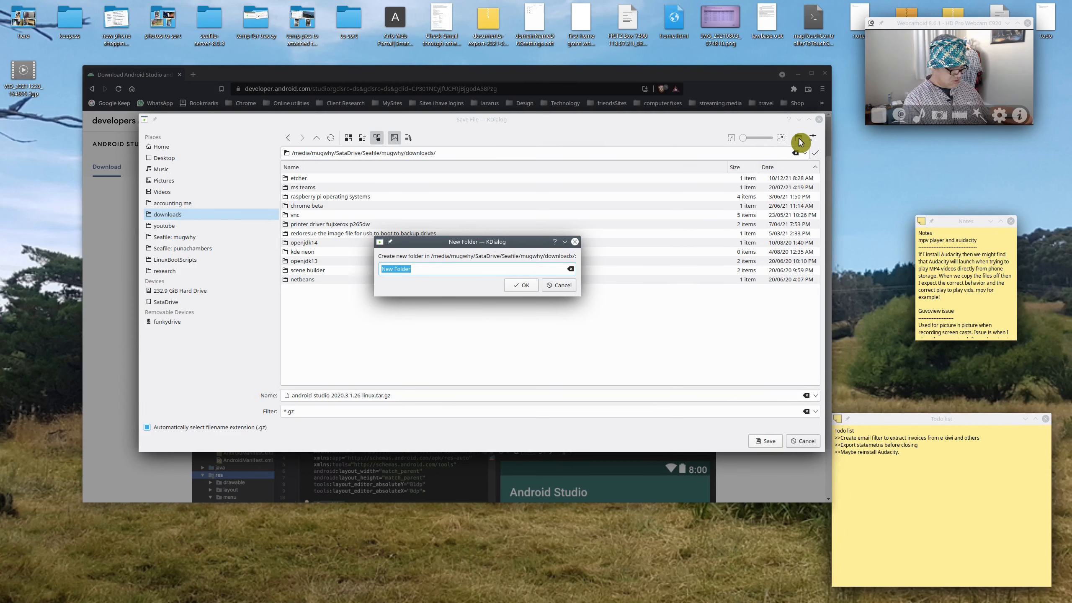
text(android studio)
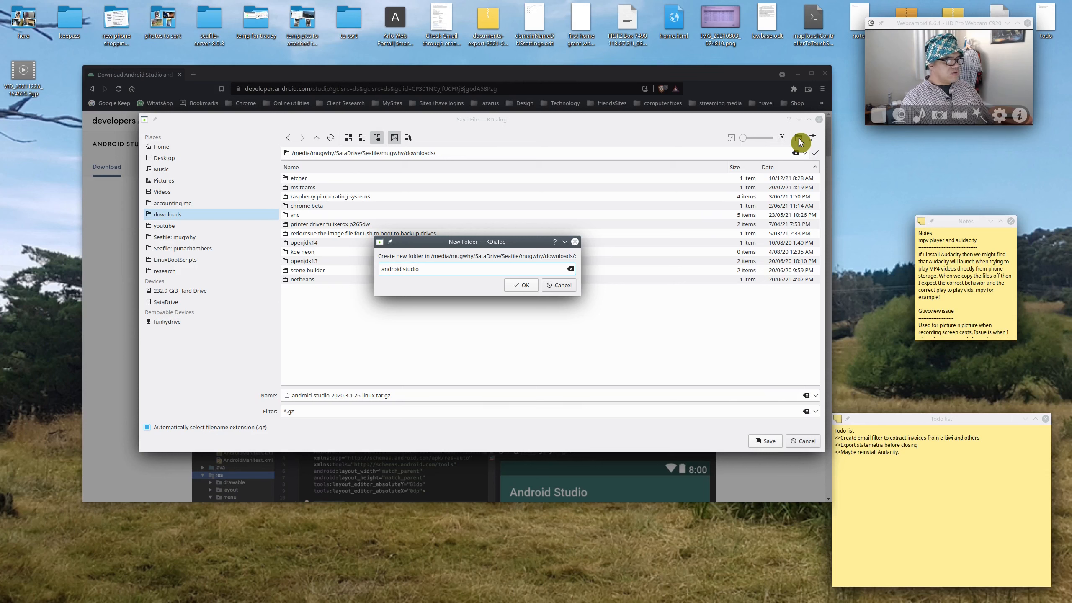
key(Return)
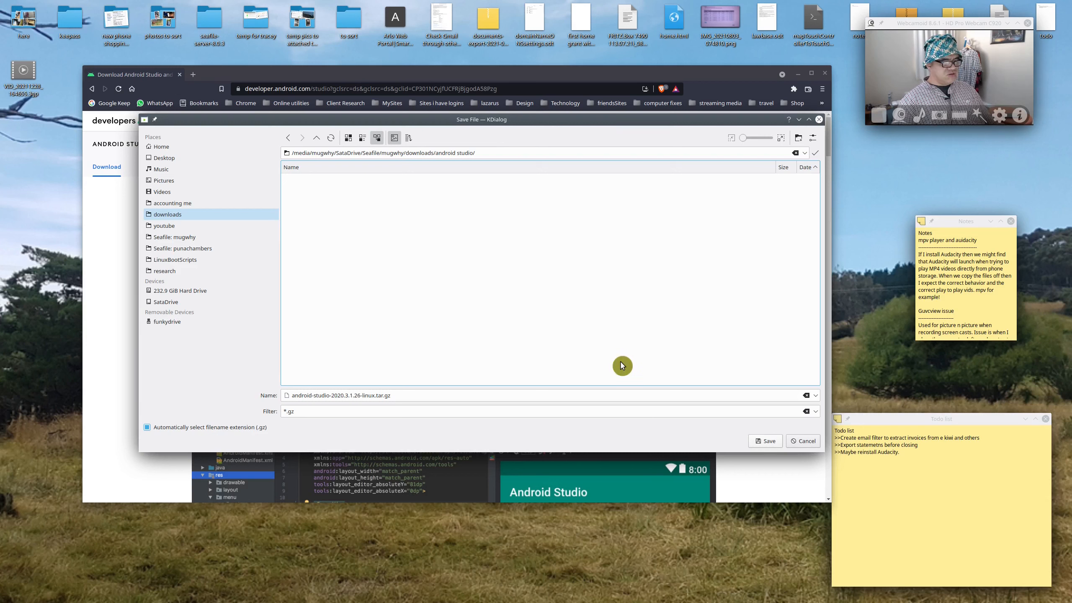
click(766, 441)
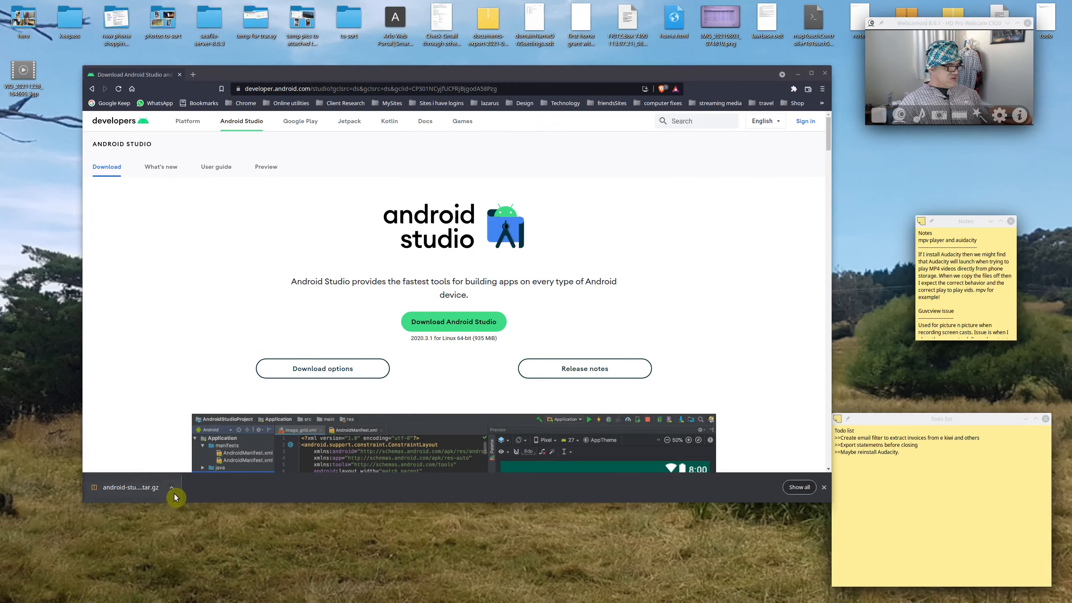
Show the downloaded archive in its folder, widen the file manager window and close the unrelated youtube folder tab
click(173, 489)
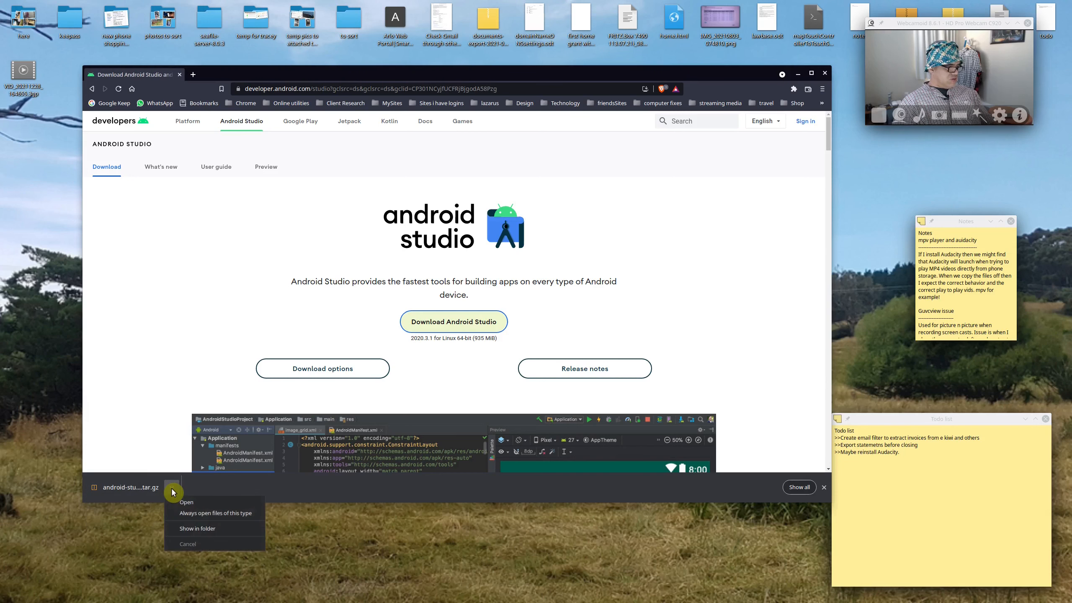
click(233, 528)
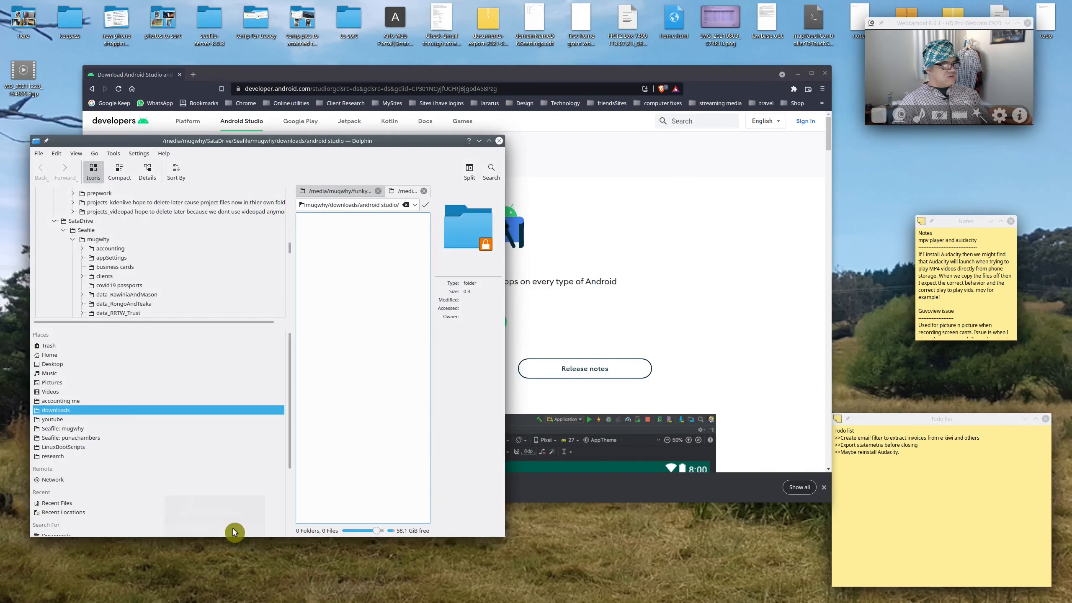
drag(319, 153, 498, 142)
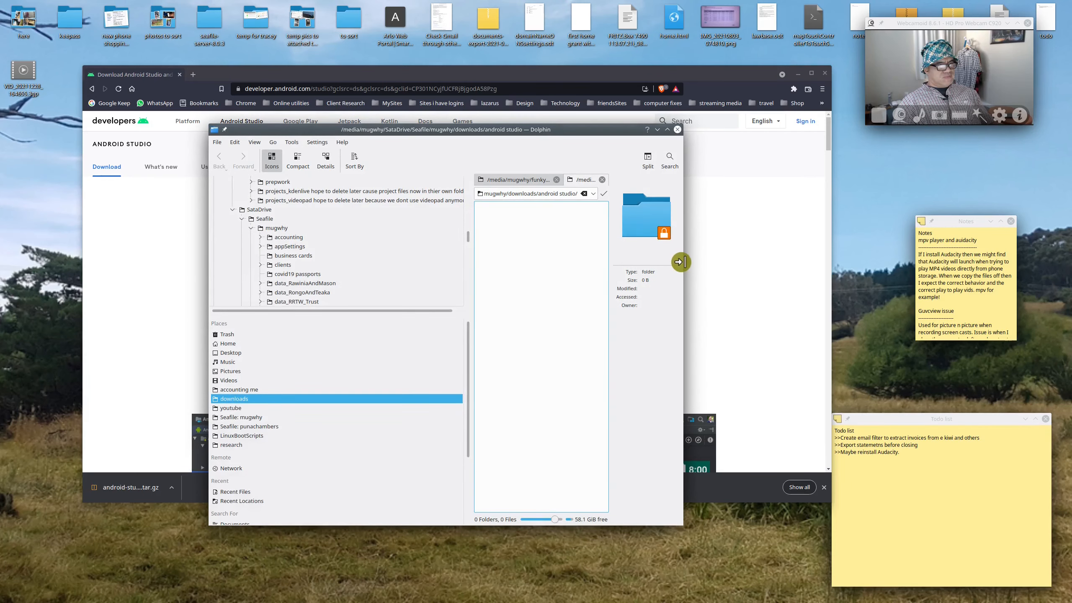
drag(682, 265, 923, 265)
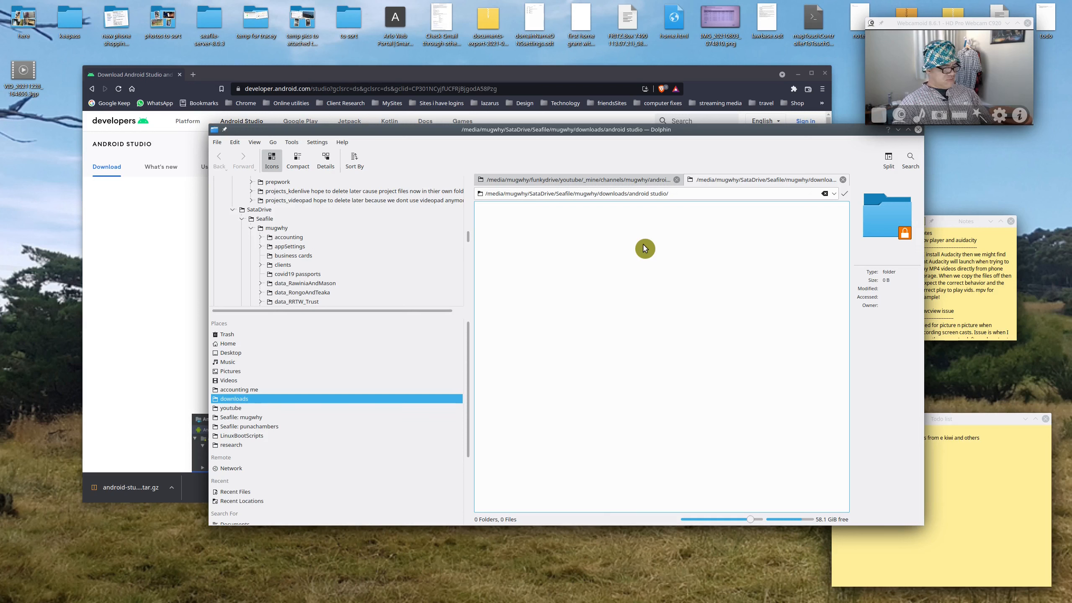
click(676, 180)
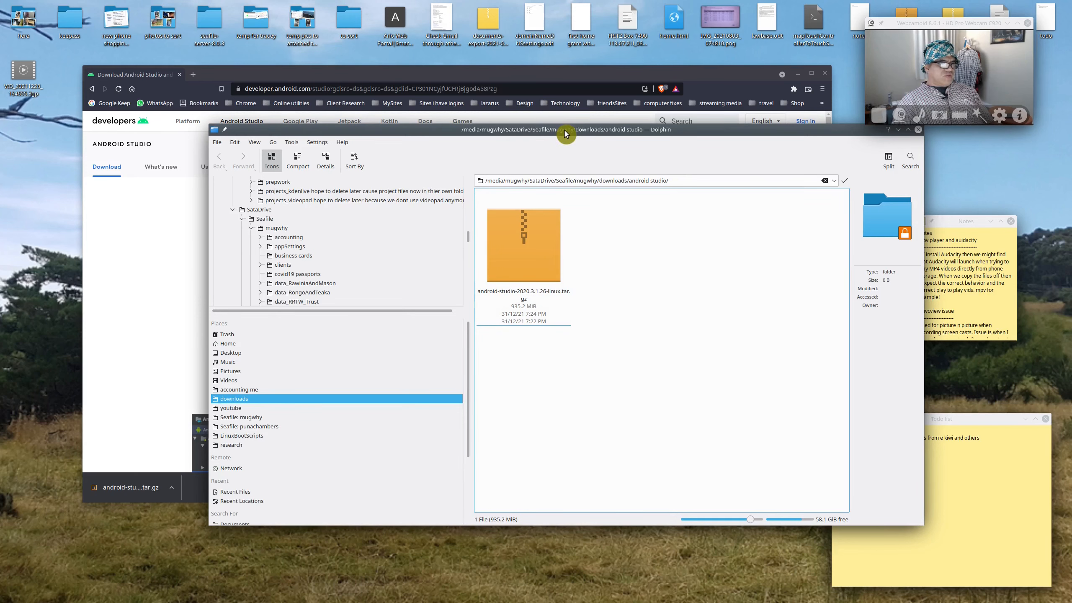
Open android-studio-2020.3.1.26-linux.tar.gz in Ark and move its window clear of the screen's upper edge
drag(566, 134, 501, 150)
click(497, 297)
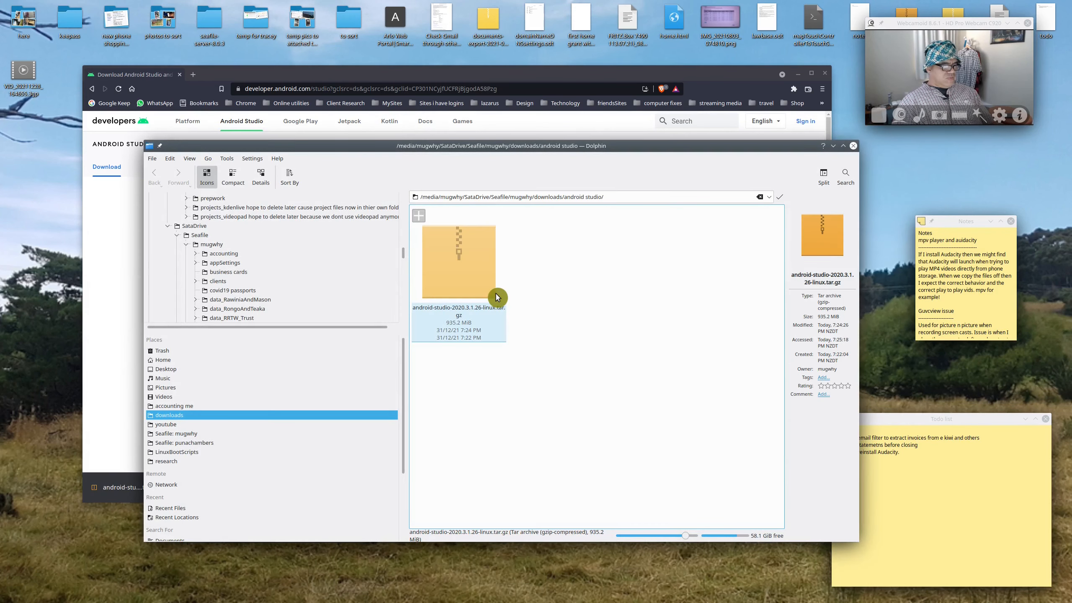
click(583, 347)
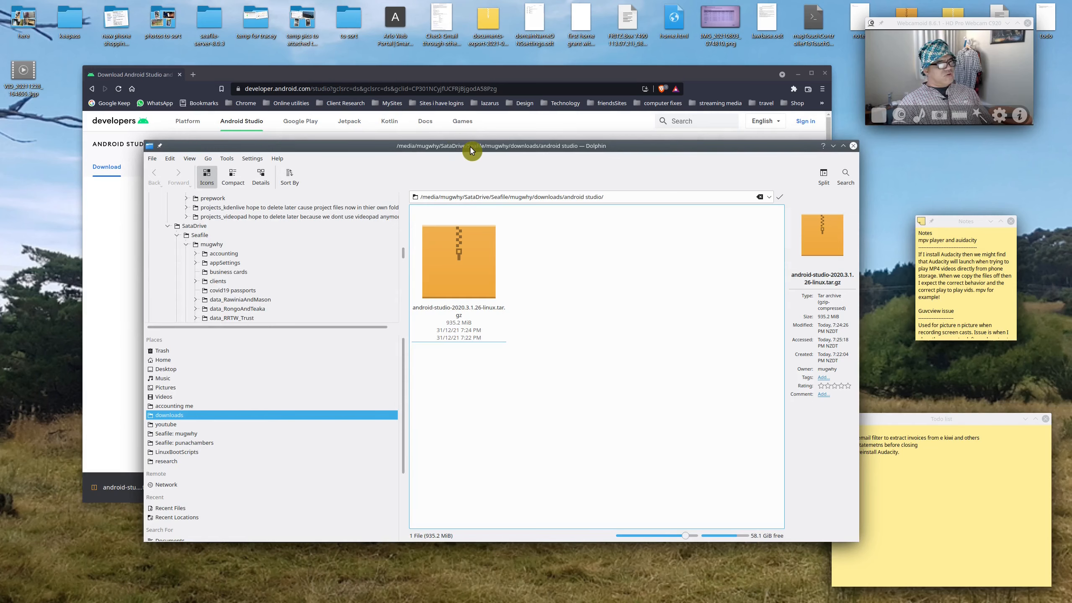
drag(472, 151, 491, 169)
click(476, 300)
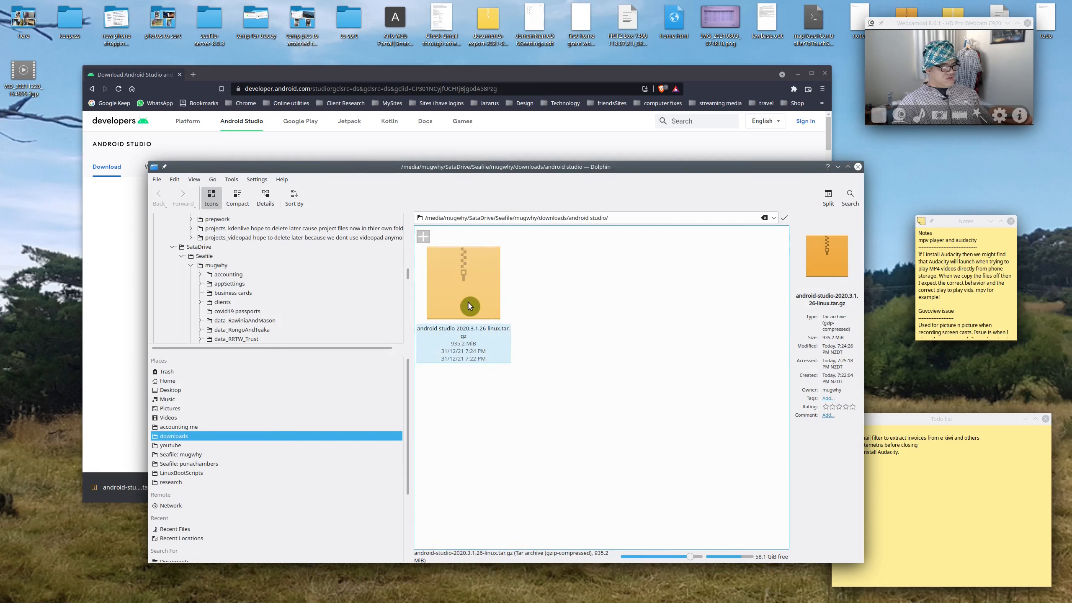
right_click(470, 305)
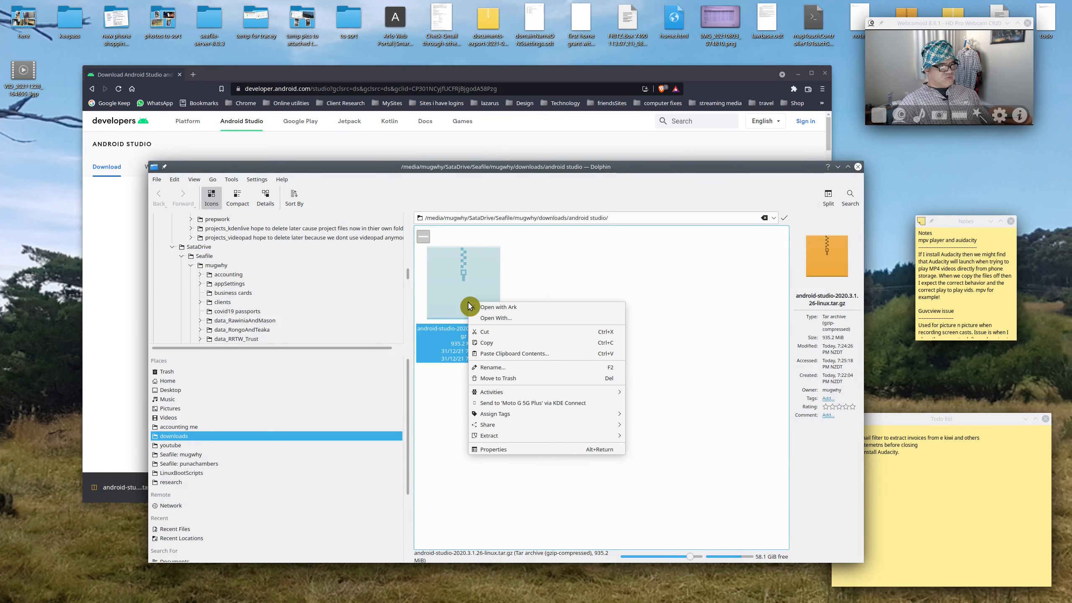
click(442, 275)
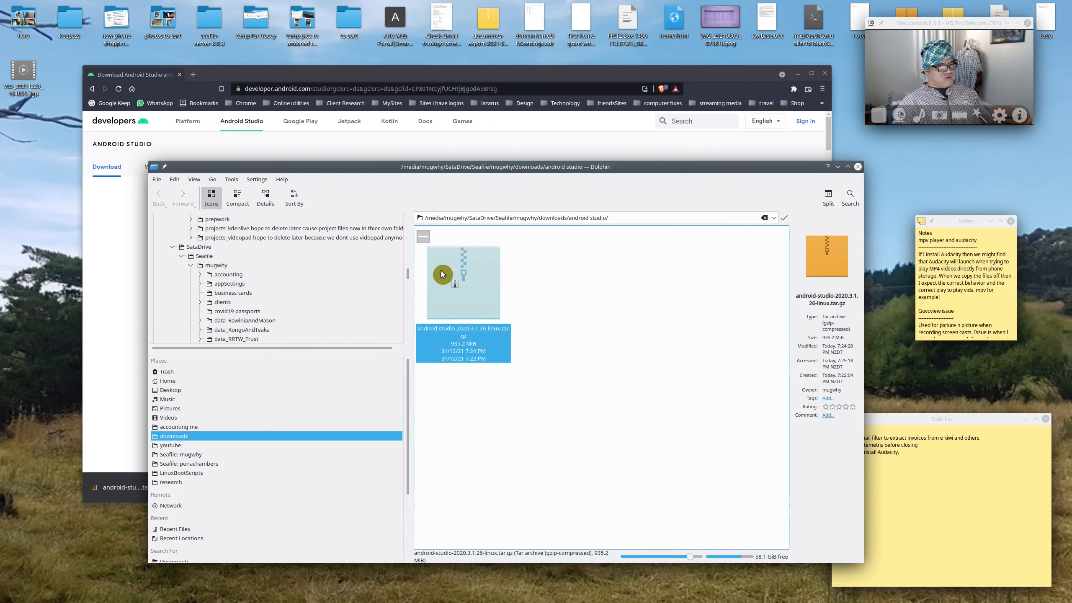
click(442, 274)
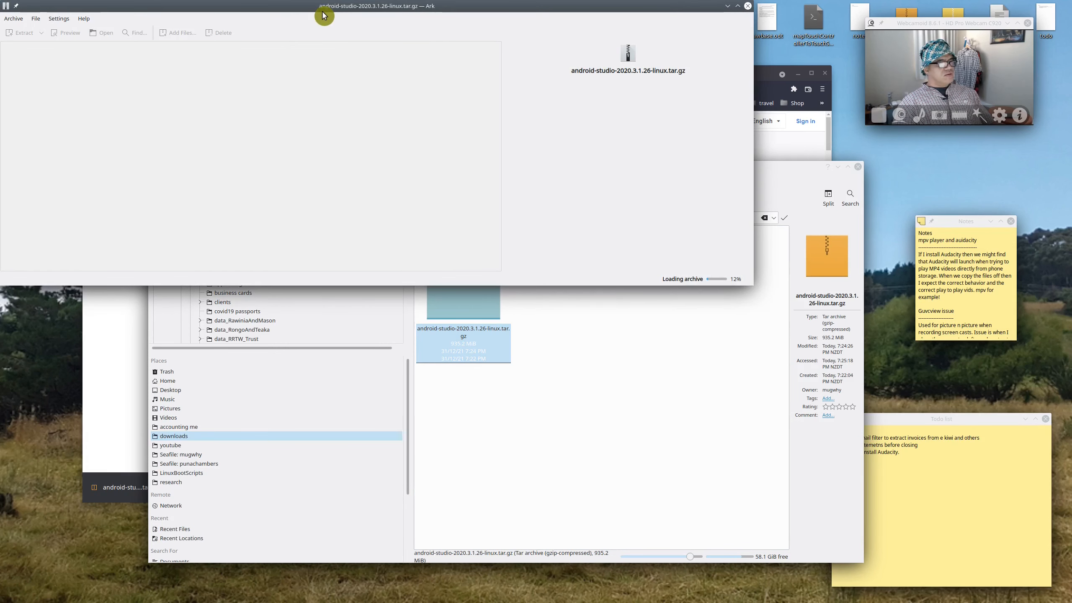
drag(324, 8, 404, 120)
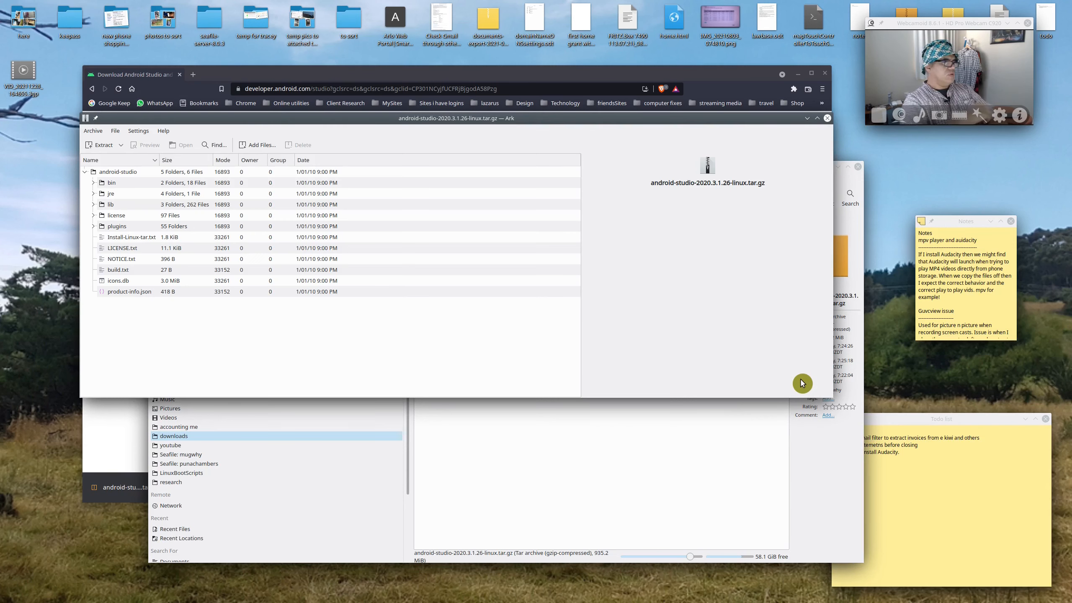
Open Install-Linux-tar.txt from the archive and launch Kate with a blank document, arranging both windows side by side
click(144, 240)
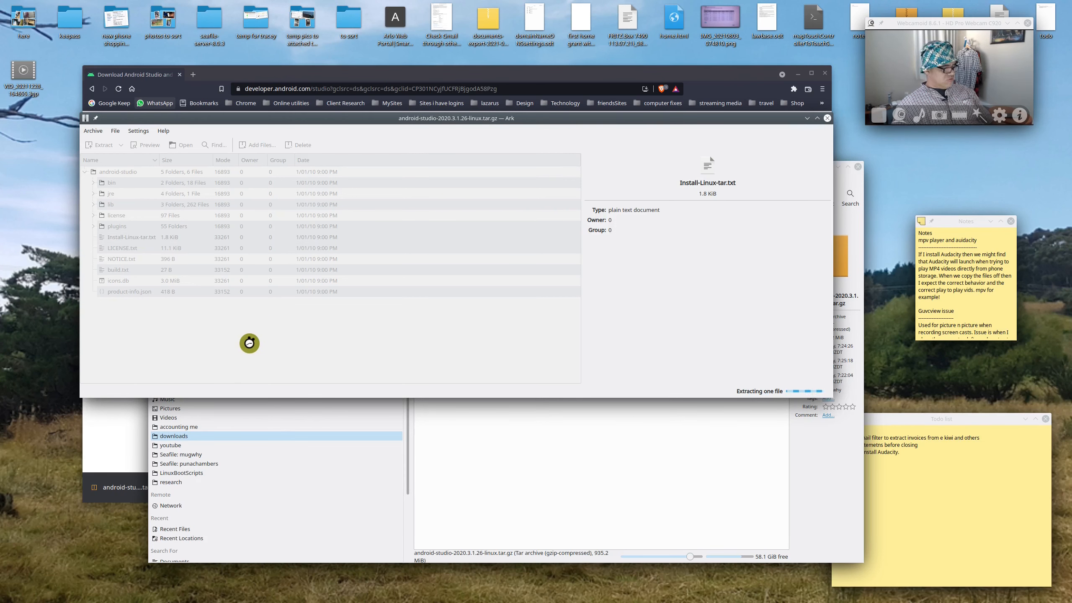
key(super)
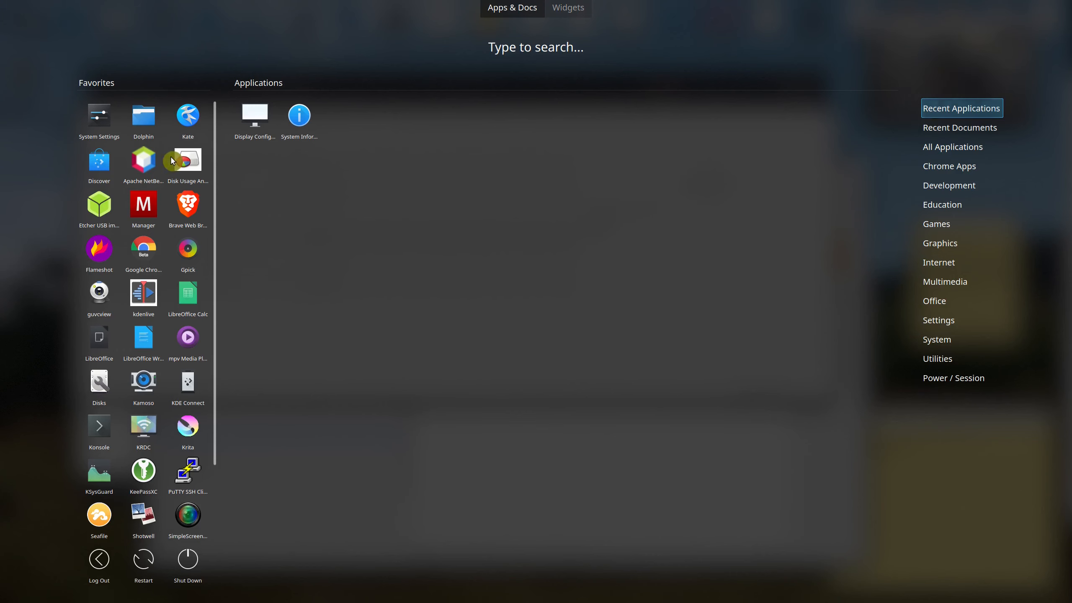
click(184, 122)
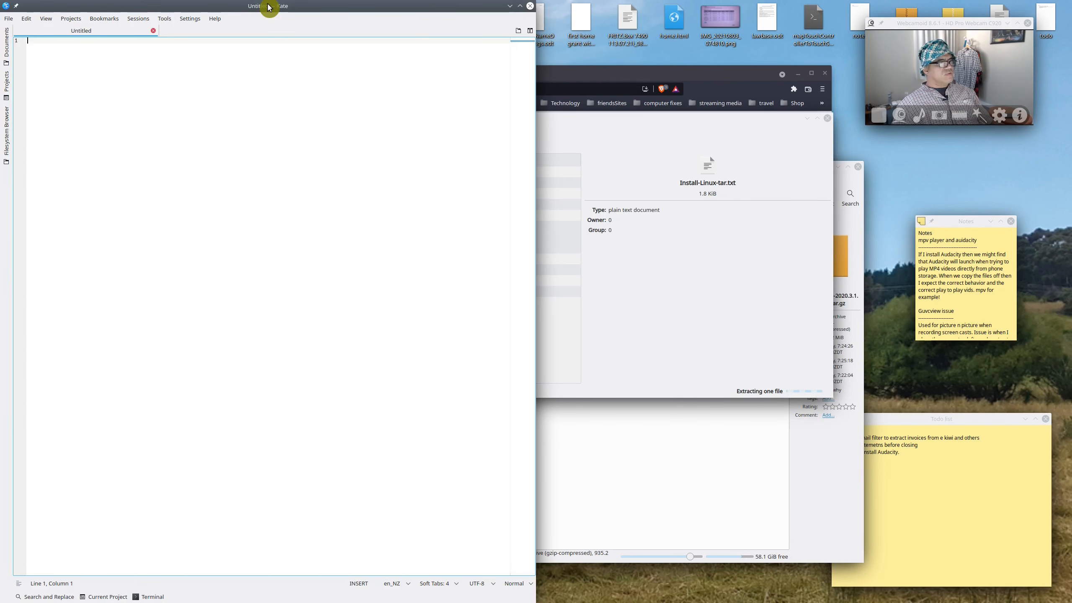
drag(269, 8, 265, 323)
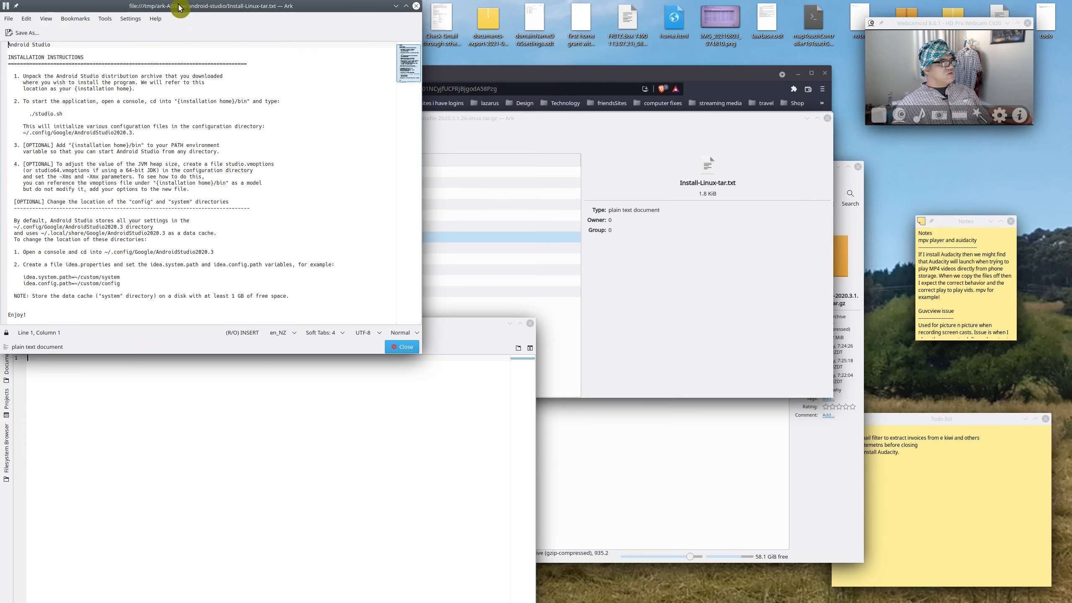
drag(179, 8, 729, 151)
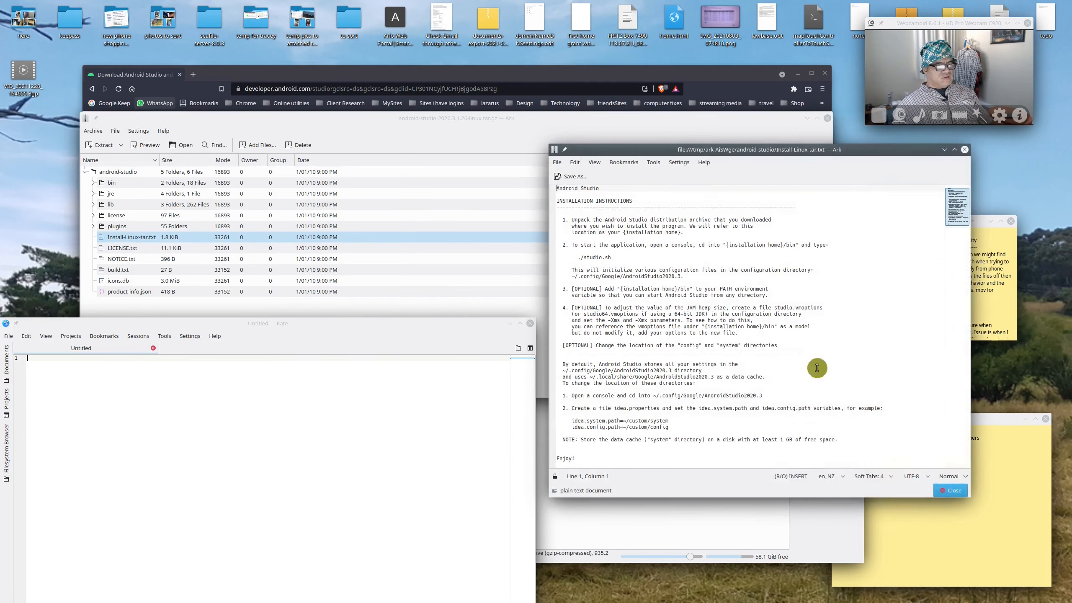
Copy the entire text of Install-Linux-tar.txt into the blank Kate document
click(776, 338)
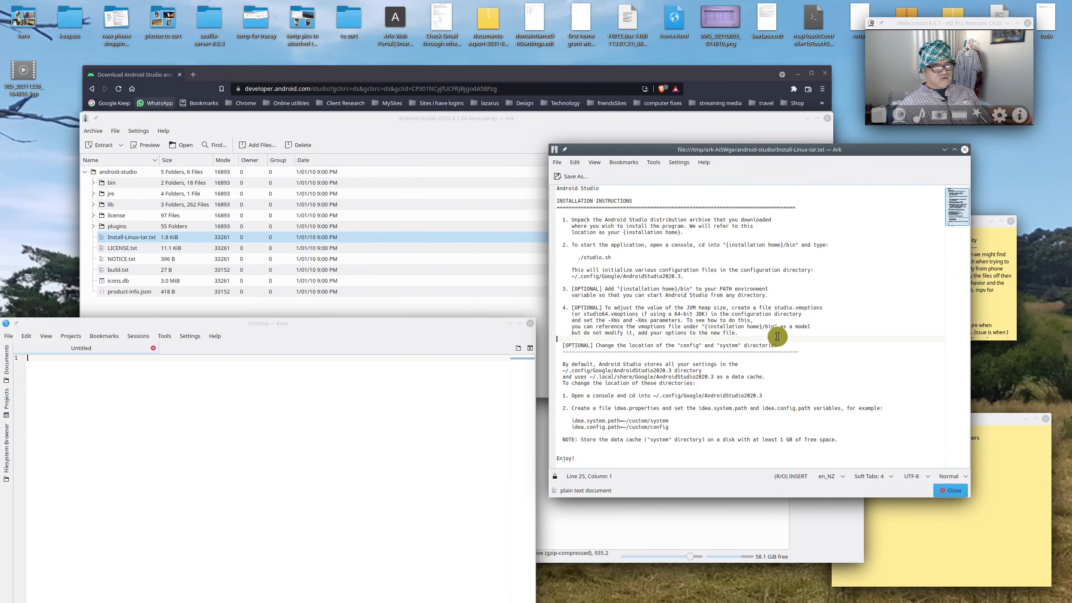
key(ctrl+a)
right_click(711, 299)
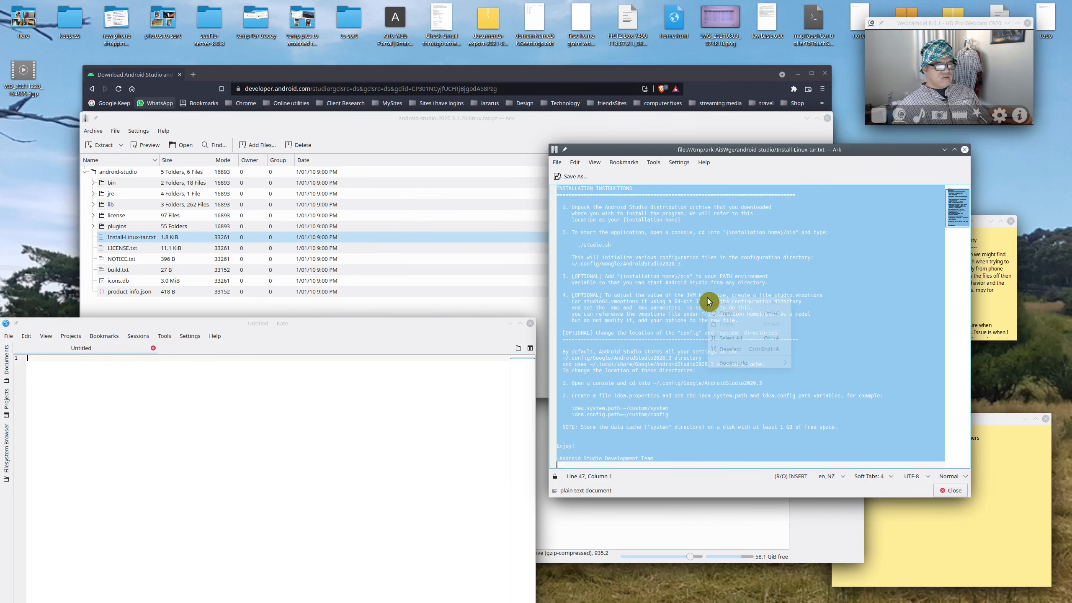
click(734, 312)
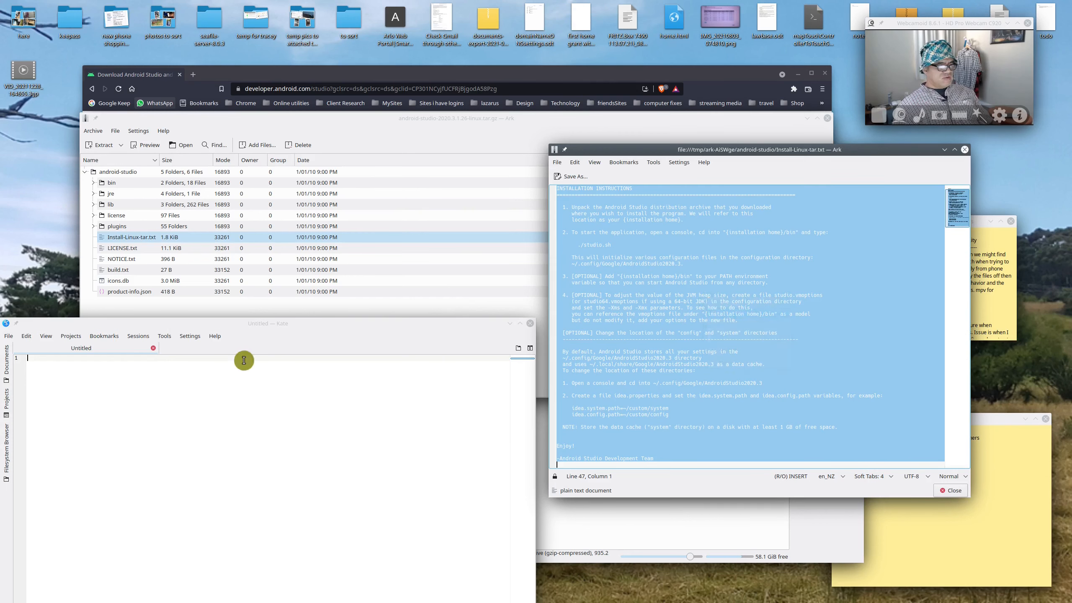
click(115, 387)
right_click(117, 388)
click(152, 411)
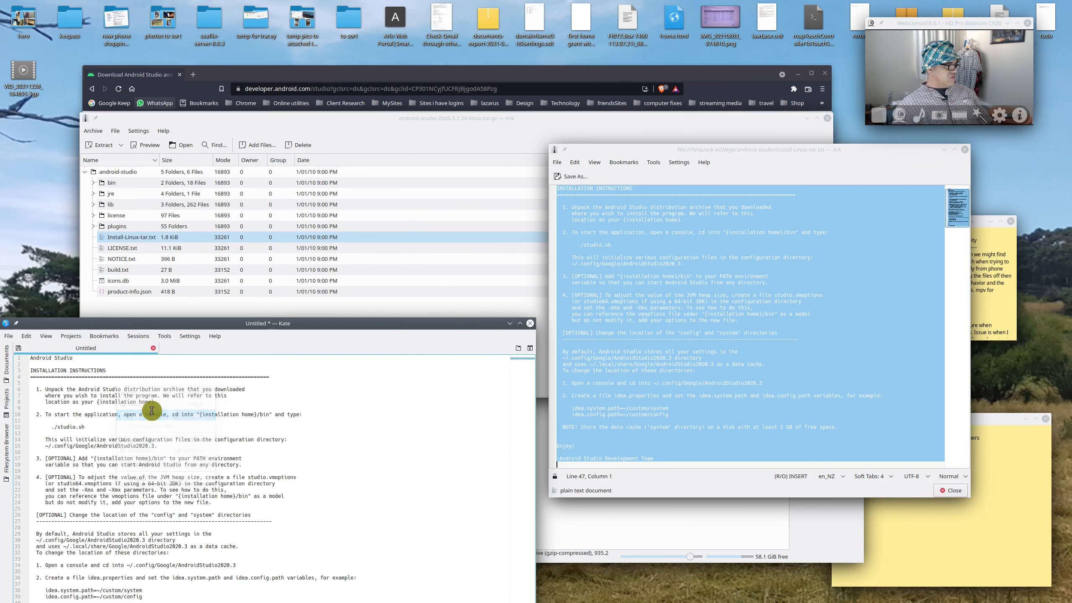
Close the Install-Linux-tar.txt preview and the Ark archive window
click(966, 152)
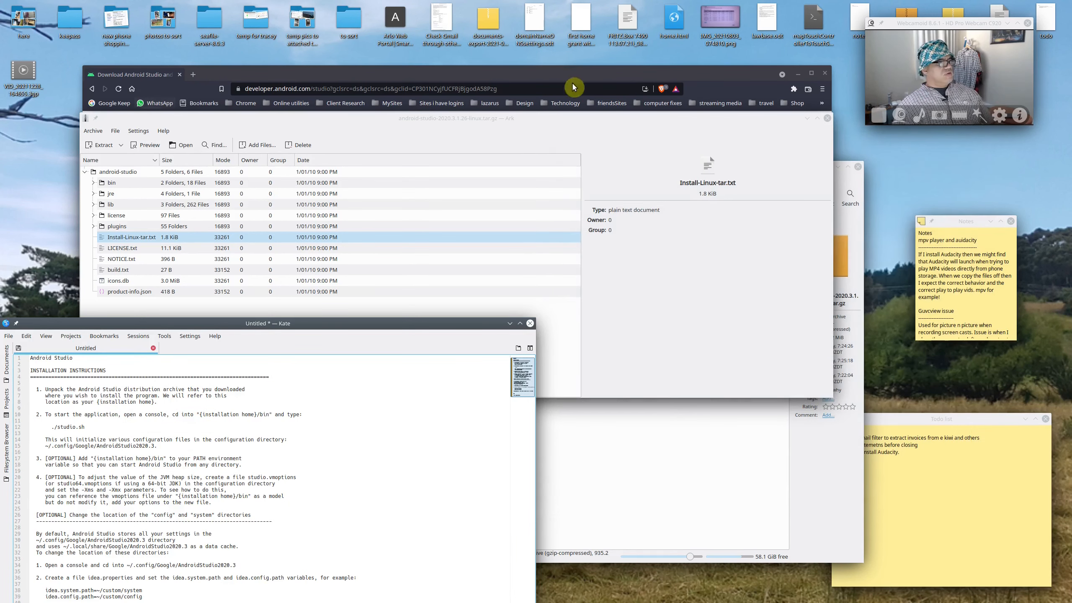
click(538, 124)
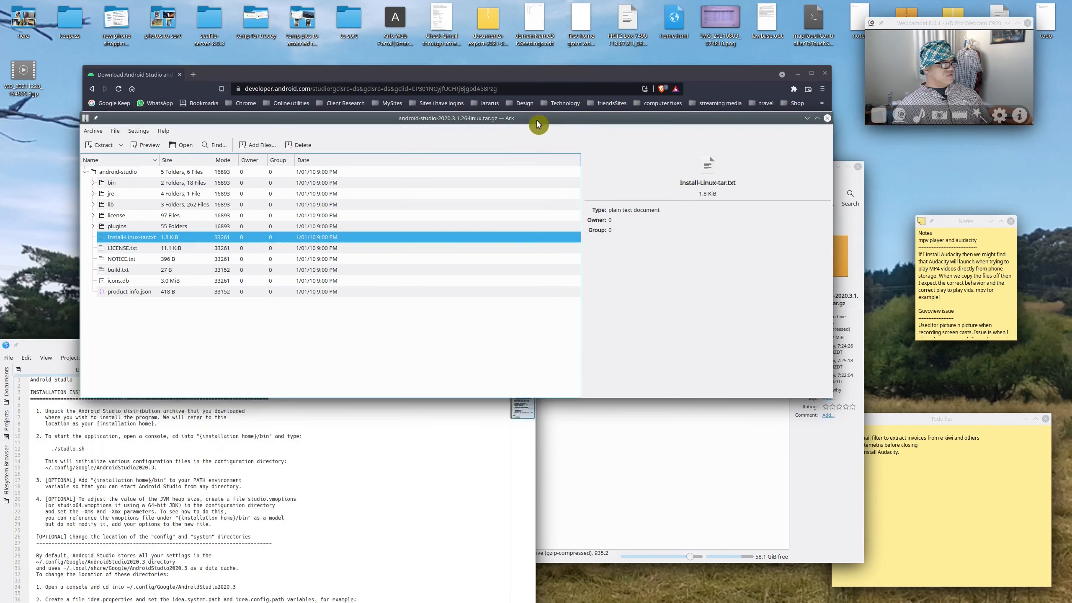
click(829, 122)
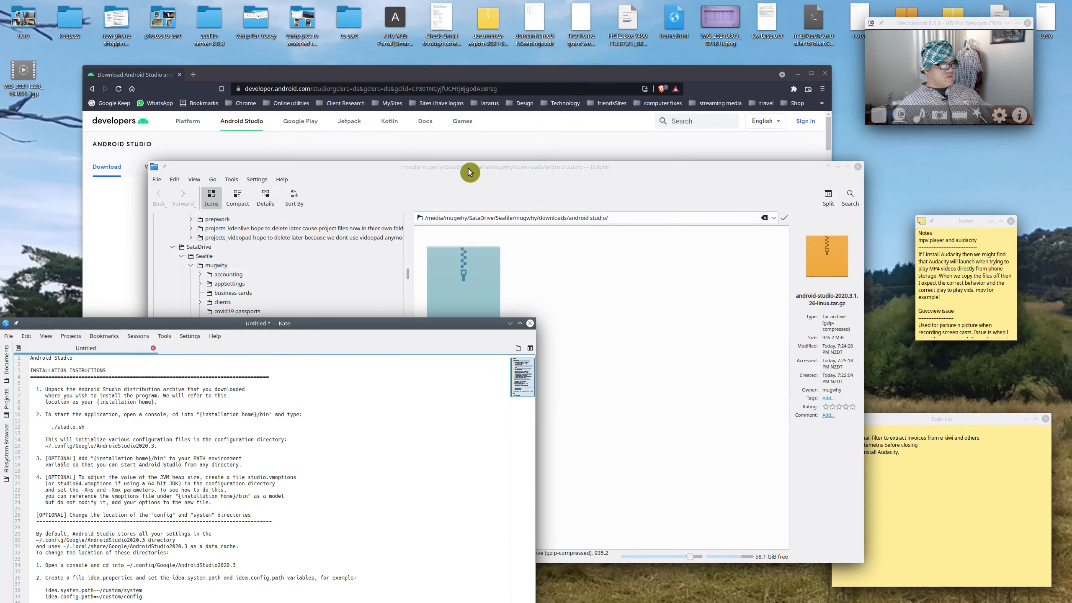
Snap the Kate instructions window to the right half of the desktop and move the file manager window fully into view
drag(470, 171, 539, 130)
click(114, 325)
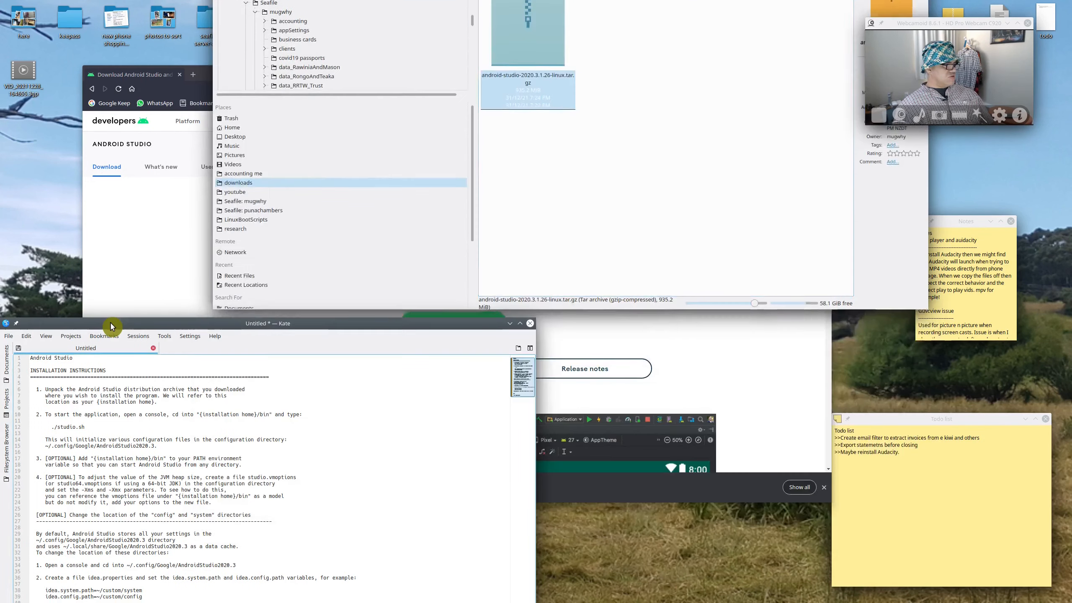
drag(112, 326, 1068, 161)
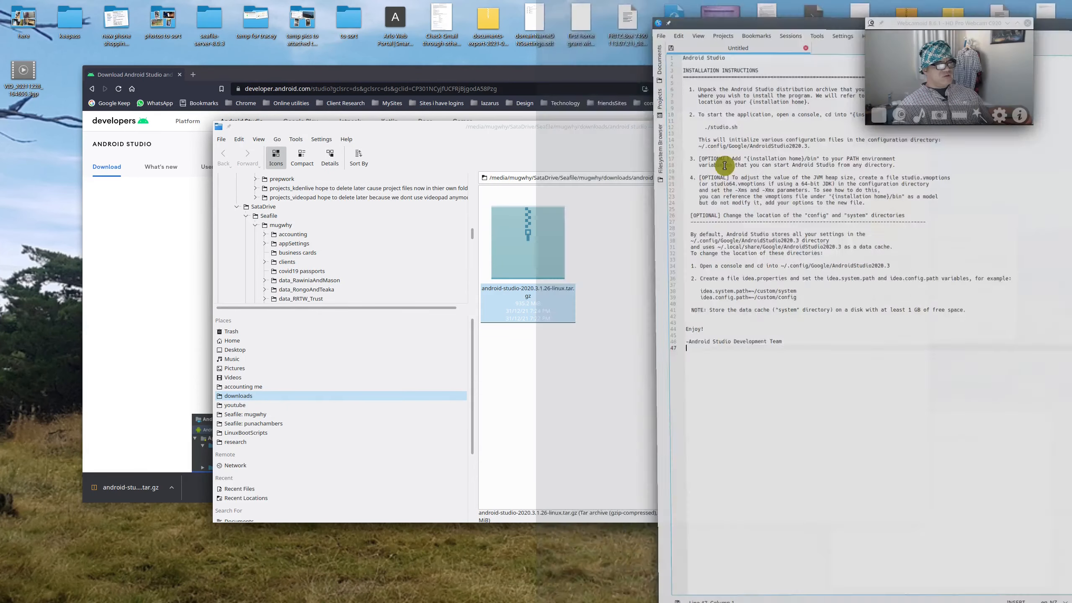
drag(451, 130, 216, 186)
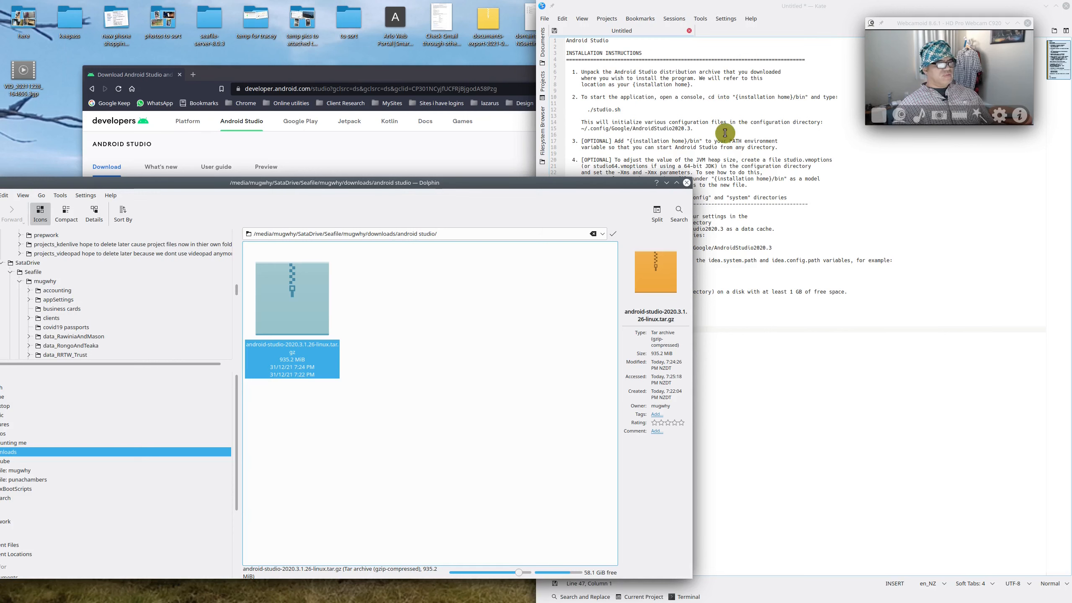
drag(419, 184, 679, 157)
Start extracting android-studio-2020.3.1.26-linux.tar.gz to a chosen location and browse to the home directory's apps folder
right_click(527, 288)
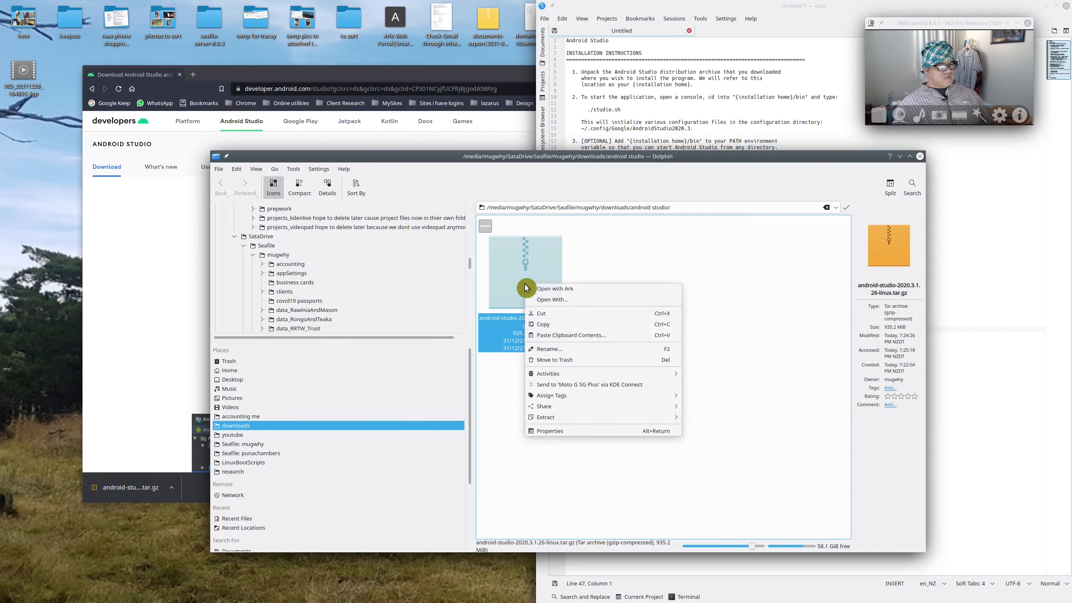
mouse_move(562, 419)
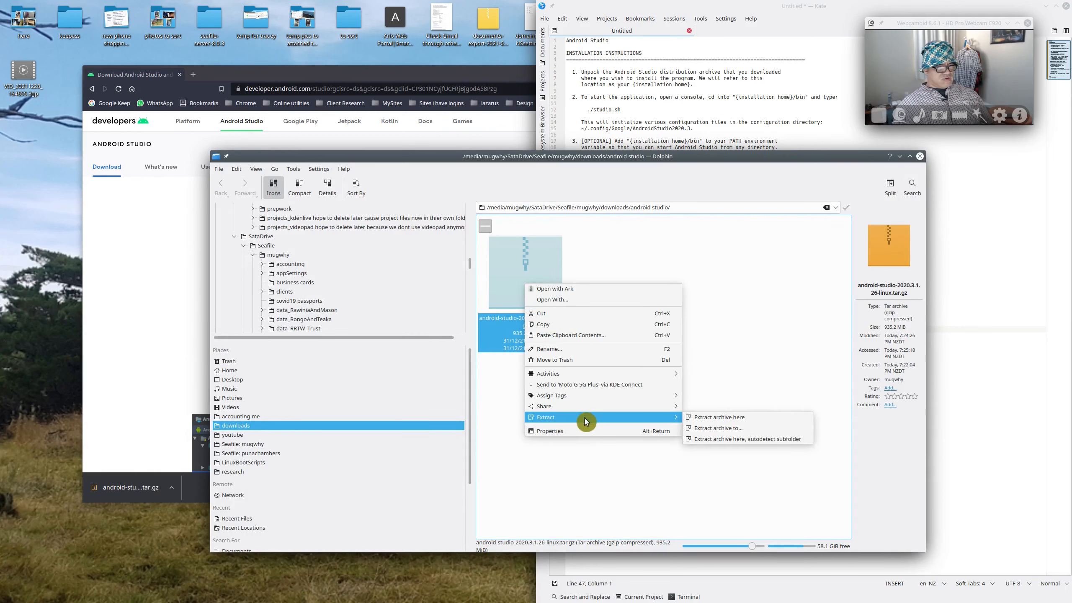
click(749, 433)
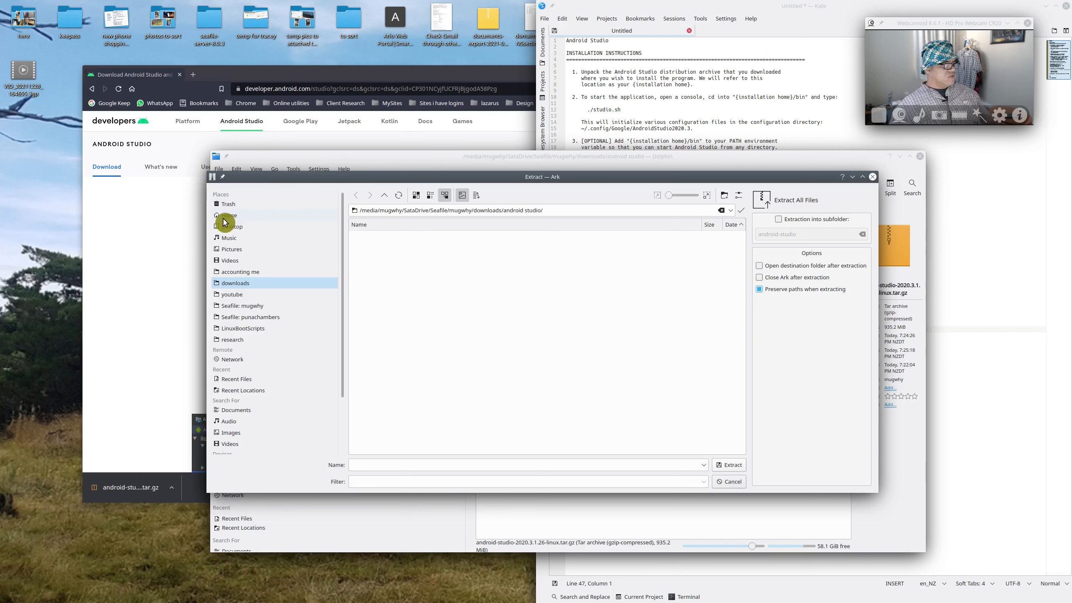
click(229, 215)
double_click(366, 236)
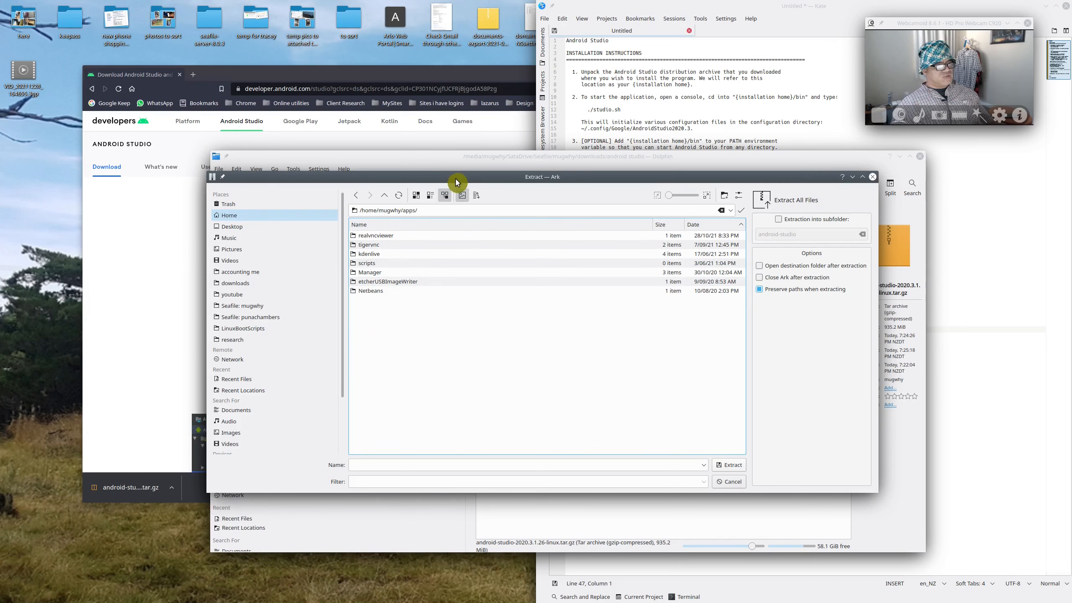
drag(455, 180, 482, 218)
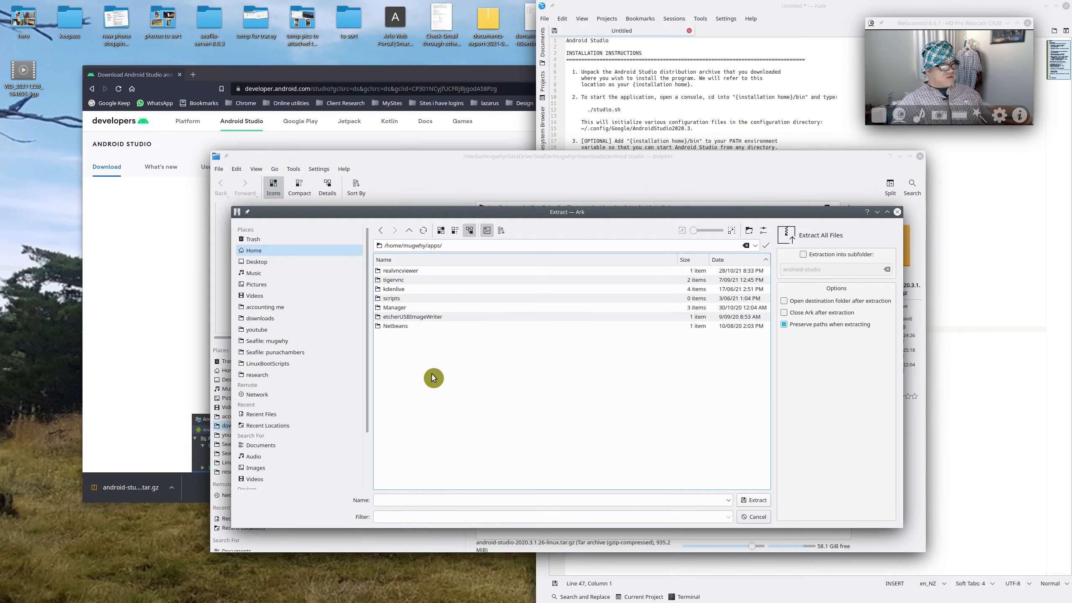
Create a new folder named androidStudio inside the apps folder as the extraction destination
click(749, 231)
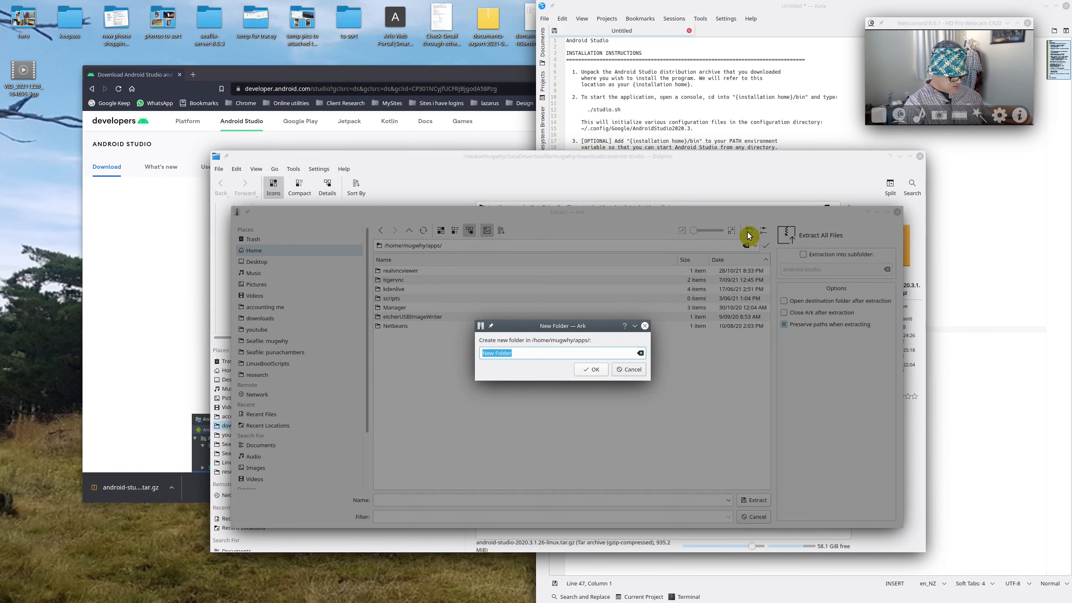
text(androidStudio)
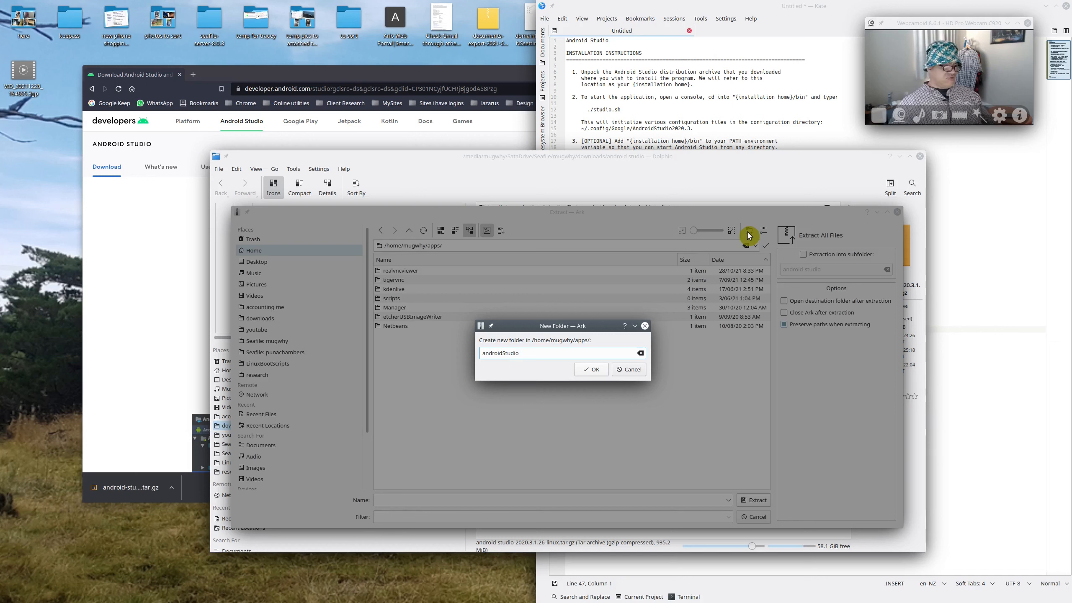
click(601, 373)
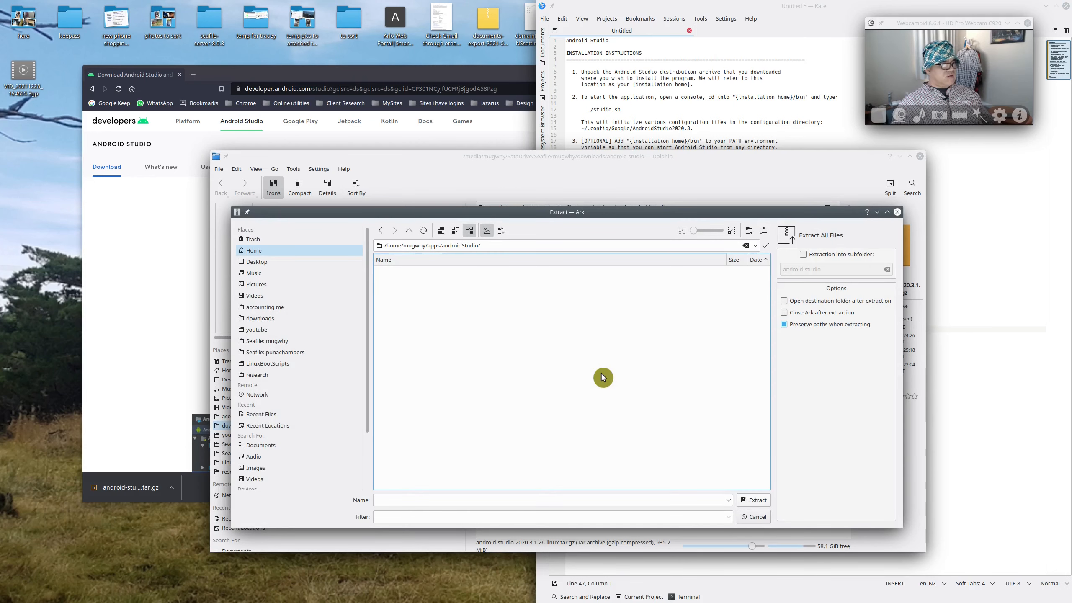
Copy the version number 2020.3.1 from the Android Studio download page and return to Ark's Extract dialog
click(130, 240)
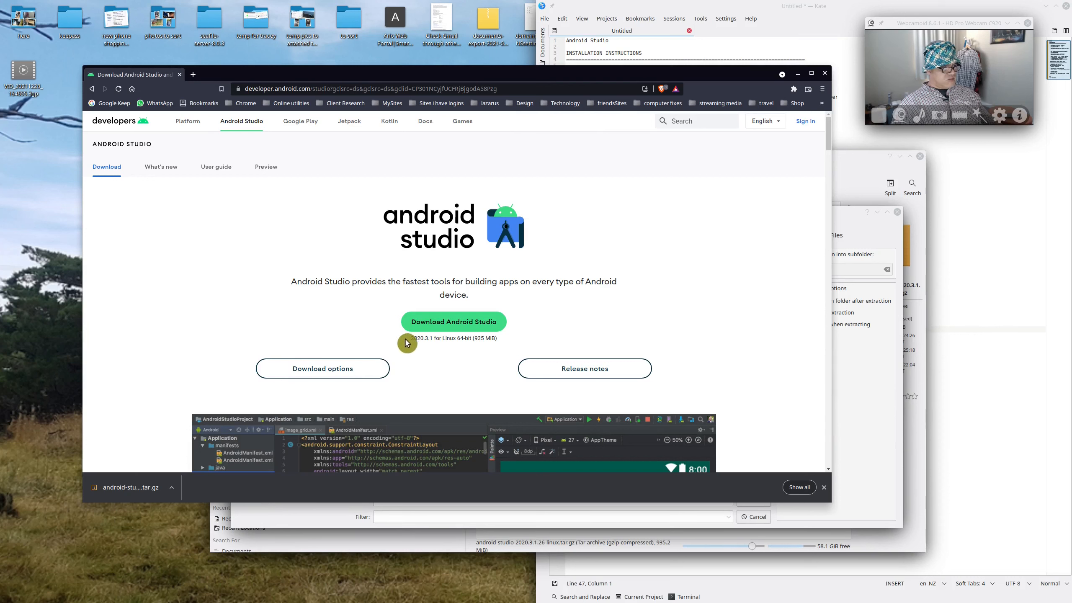
drag(412, 339, 433, 338)
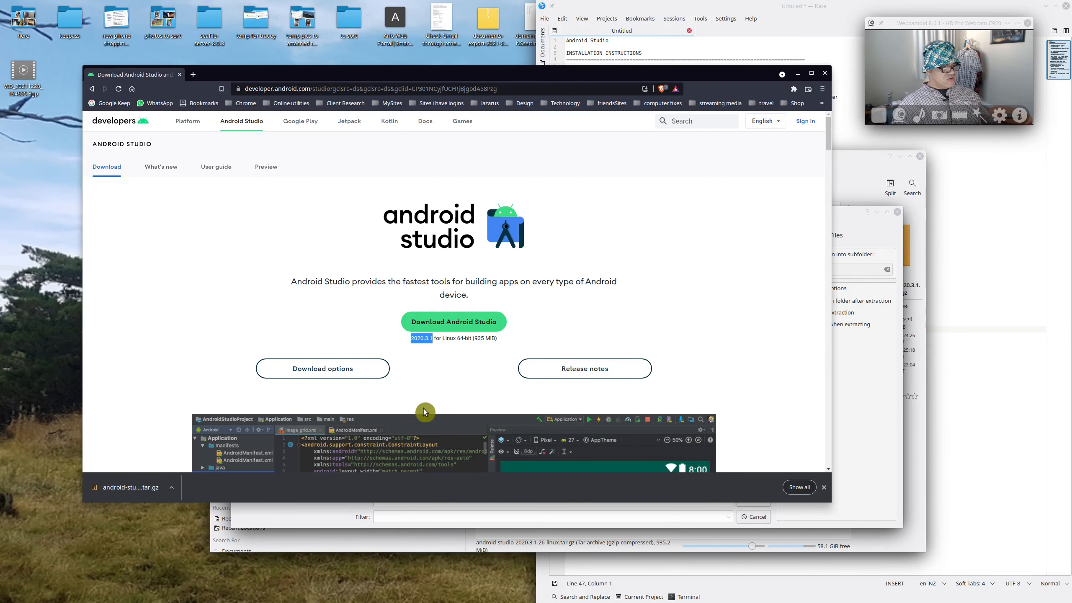
right_click(418, 340)
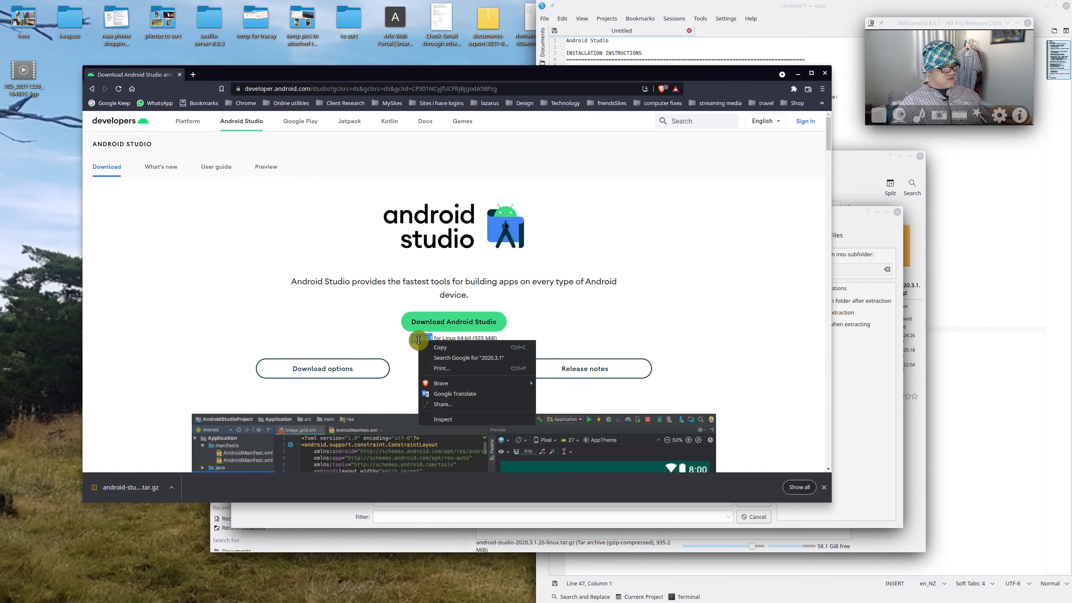
click(443, 351)
mouse_move(2, 2)
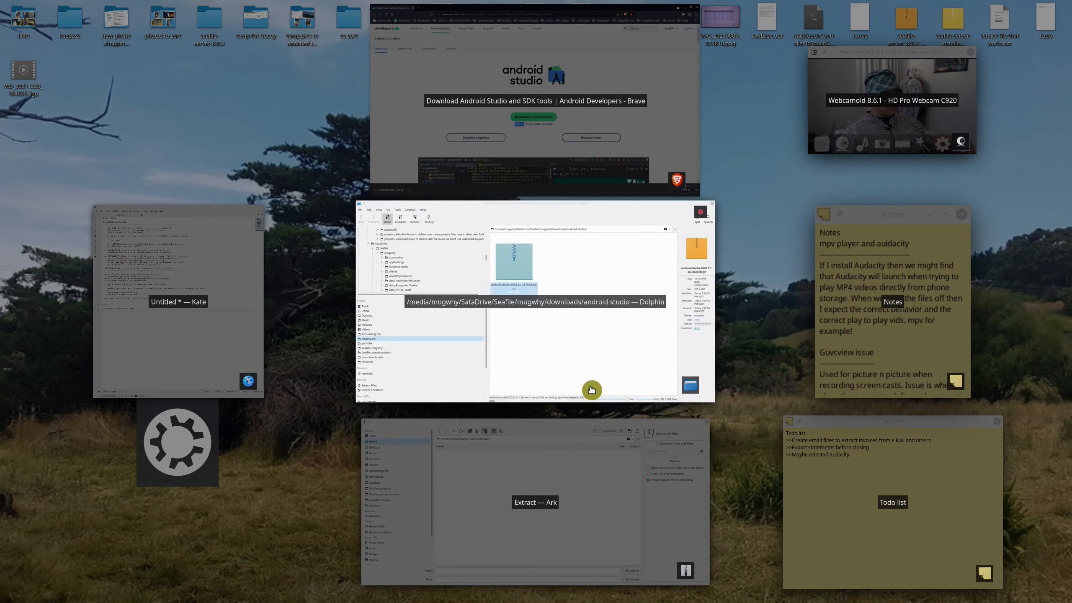
click(586, 537)
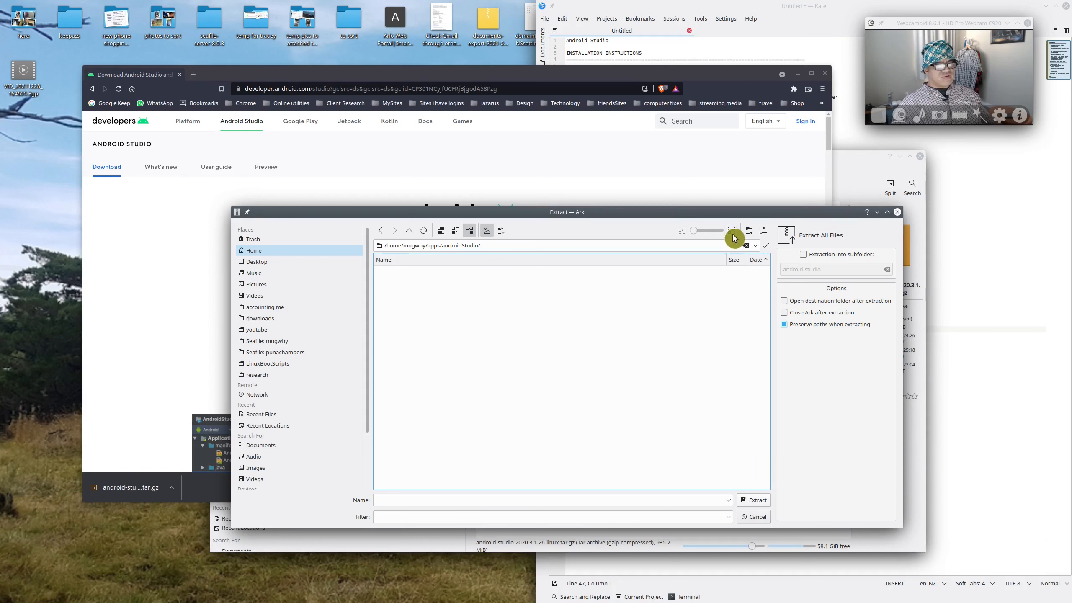
Create the subfolder androidStudio_2020point3point1 inside androidStudio and extract the archive into it
click(748, 234)
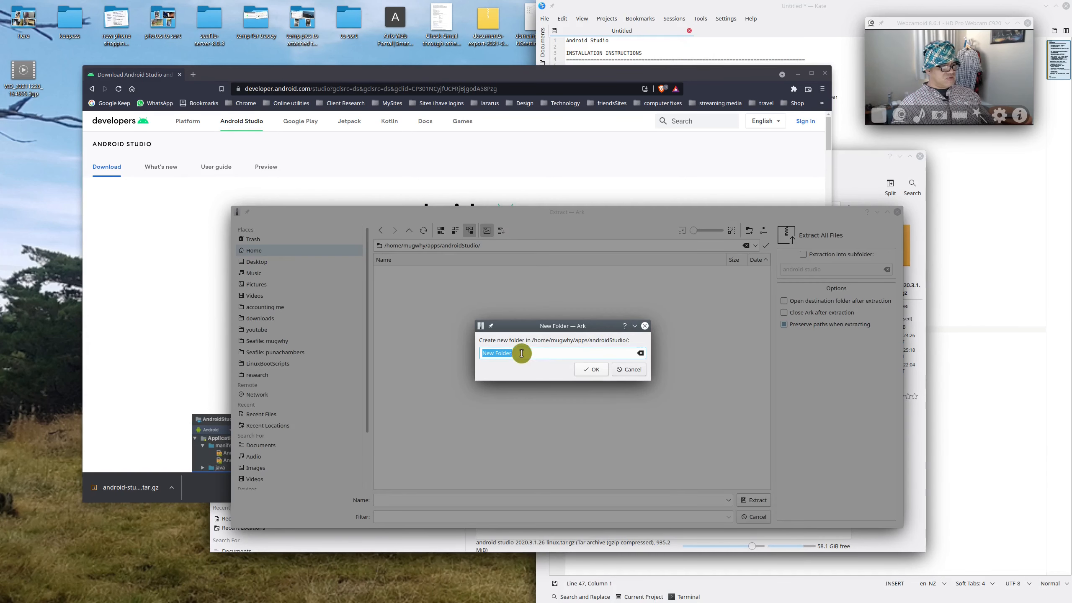
right_click(502, 357)
click(528, 407)
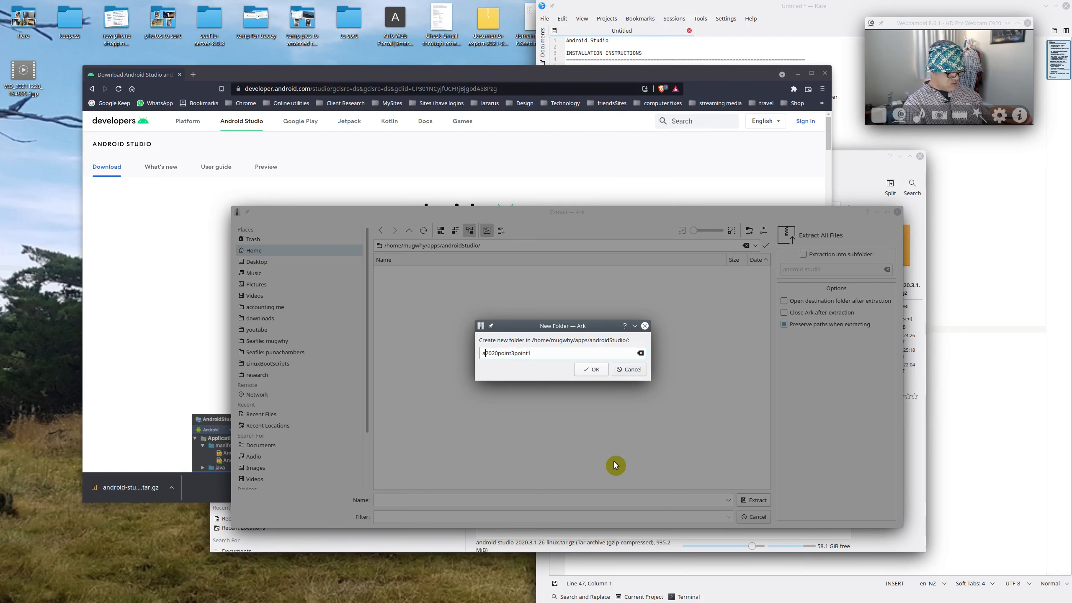
text(ndroid)
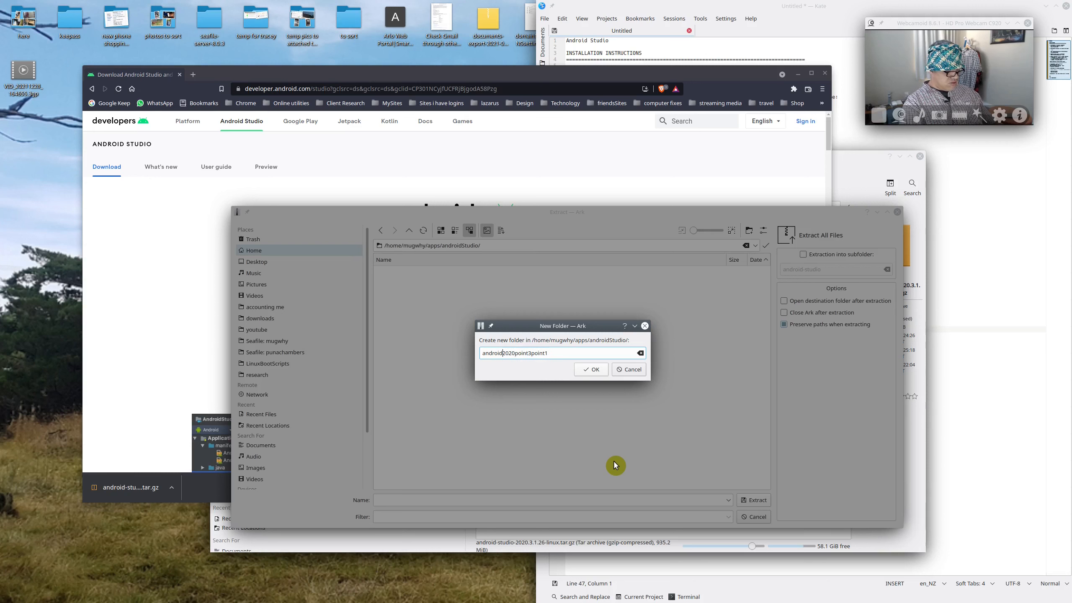
text(Studio)
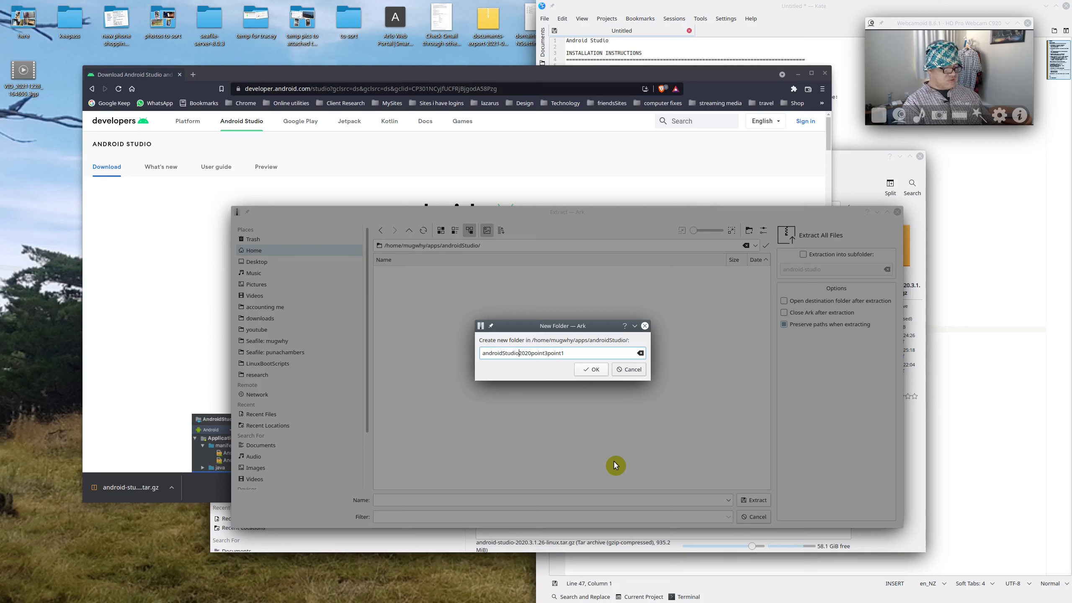
text(_)
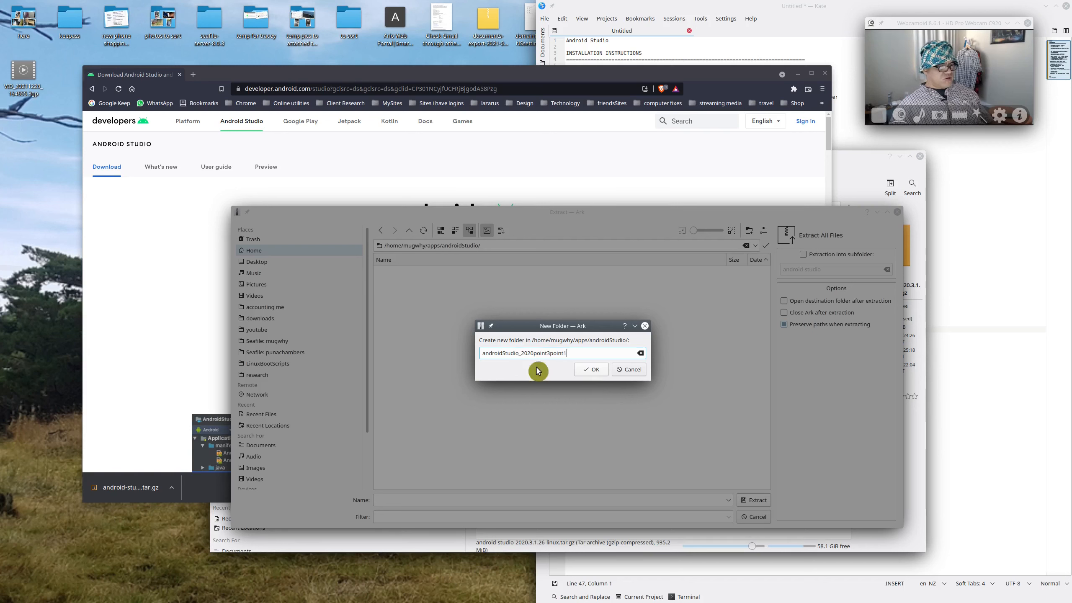
click(592, 370)
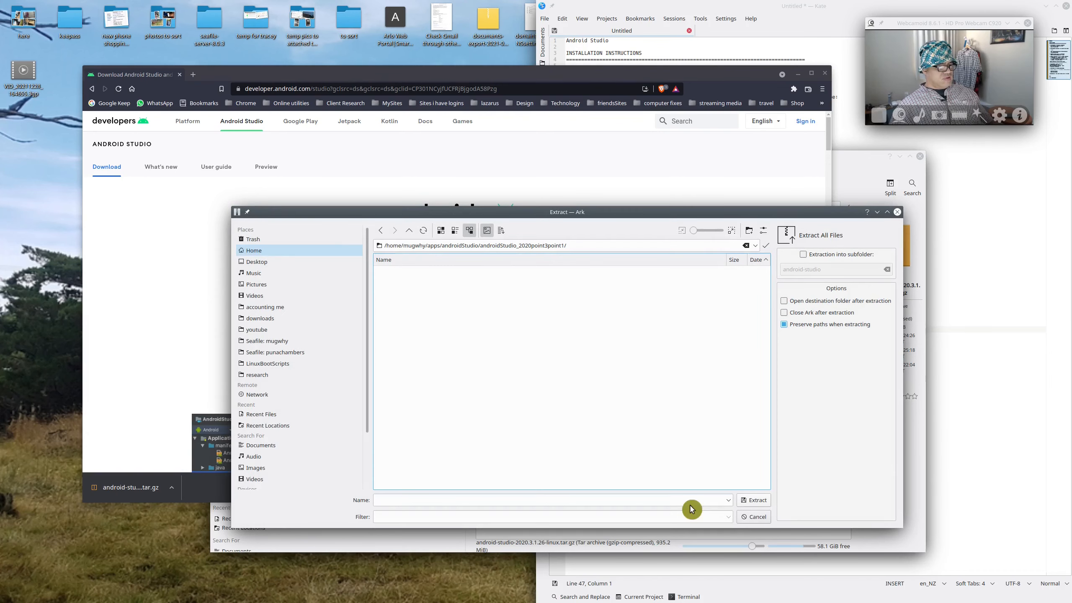
click(756, 501)
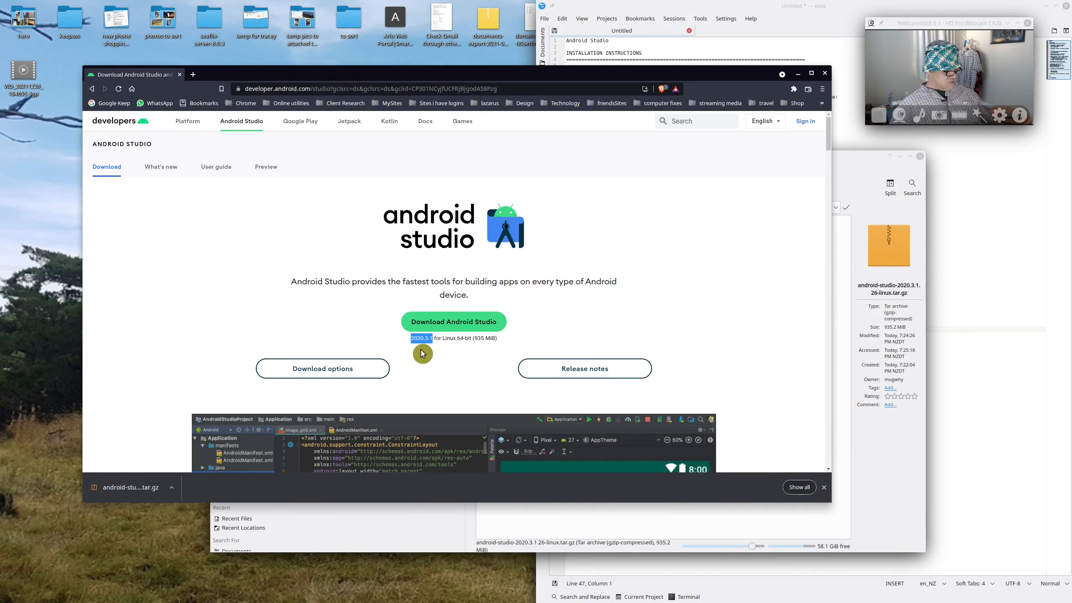
In a new Dolphin window, turn off the display of hidden files and open the home directory's apps folder
key(super)
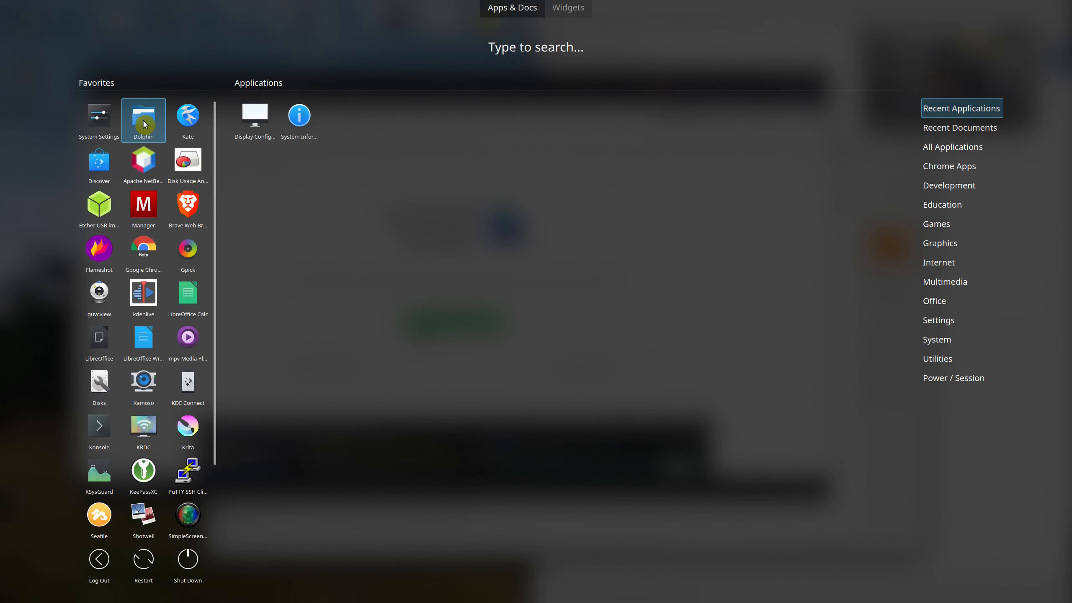
click(144, 124)
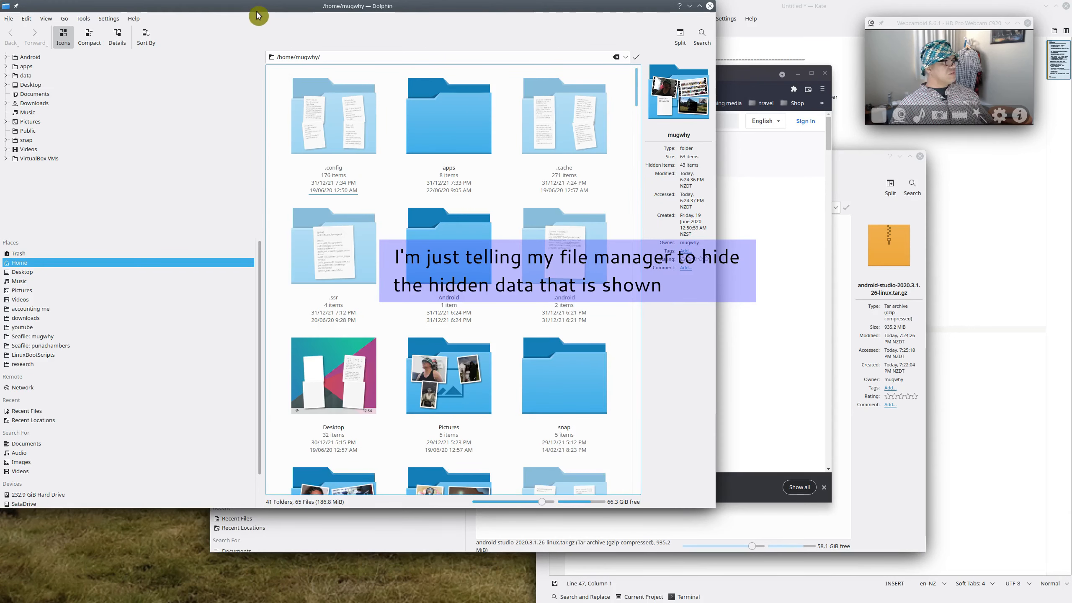
drag(258, 16, 376, 11)
click(157, 18)
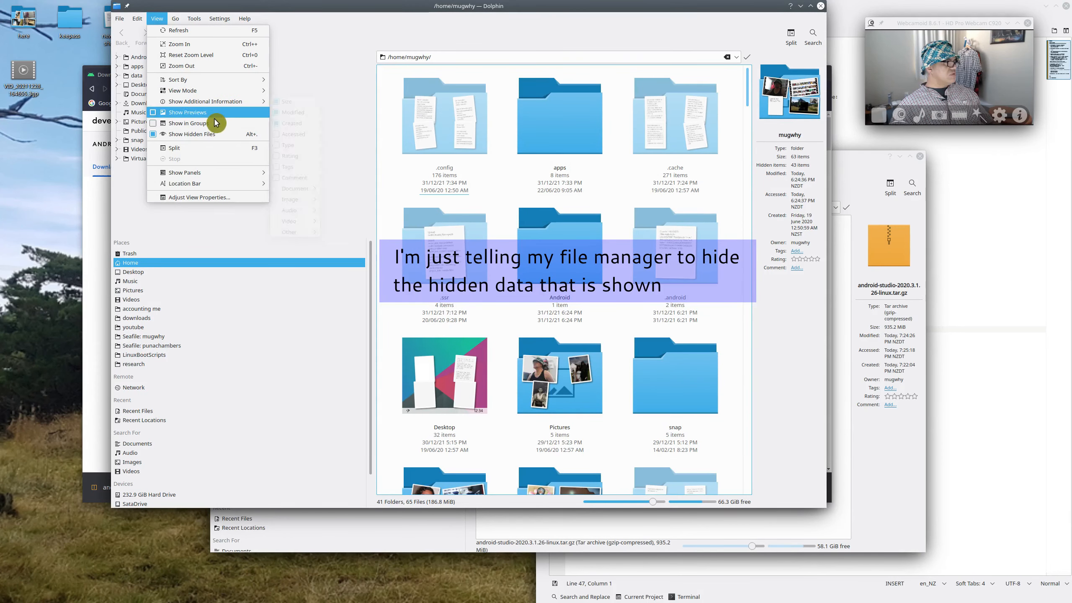
click(188, 134)
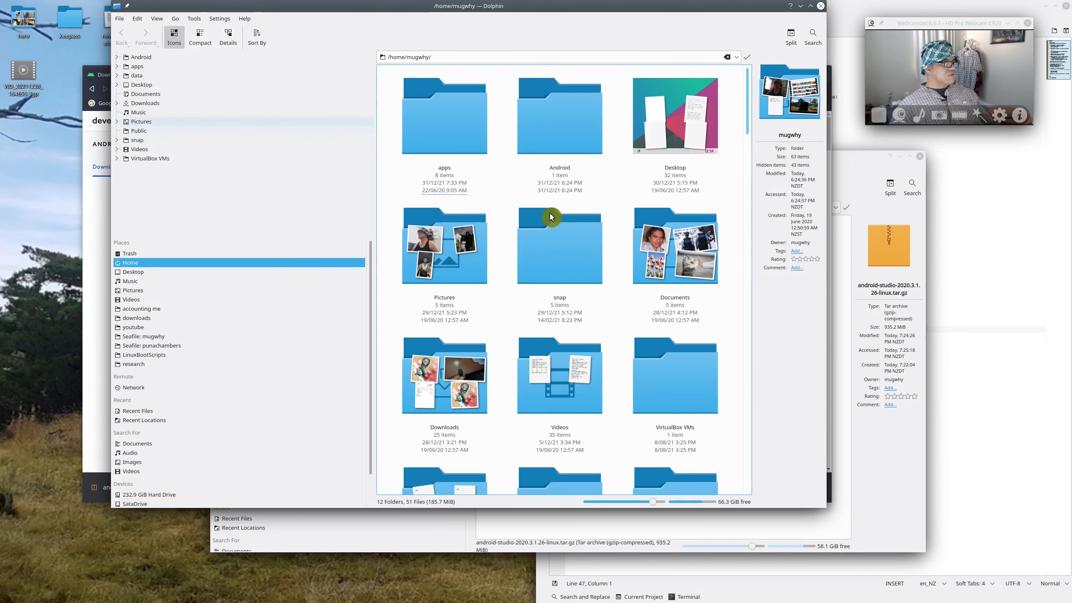
click(477, 135)
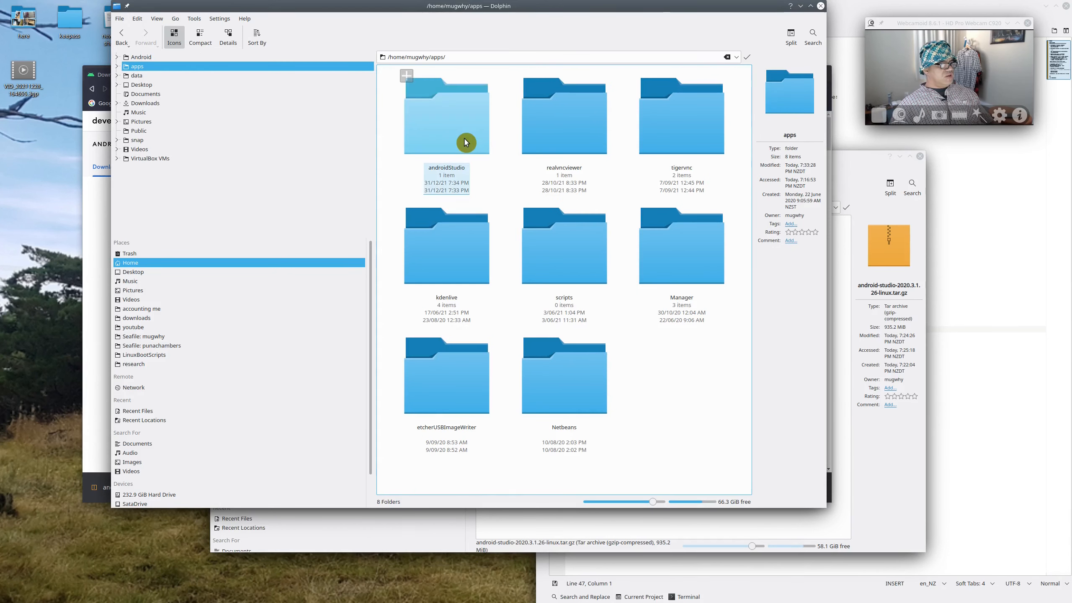
Open the extracted android-studio folder inside androidStudio/androidStudio_2020point3point1 in Dolphin
click(422, 136)
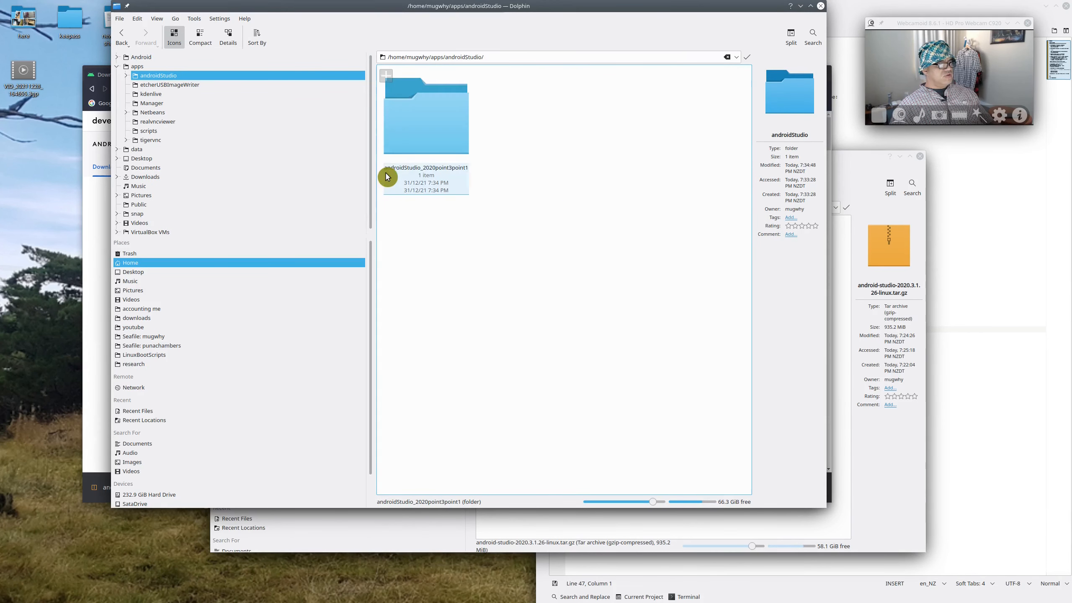
click(422, 150)
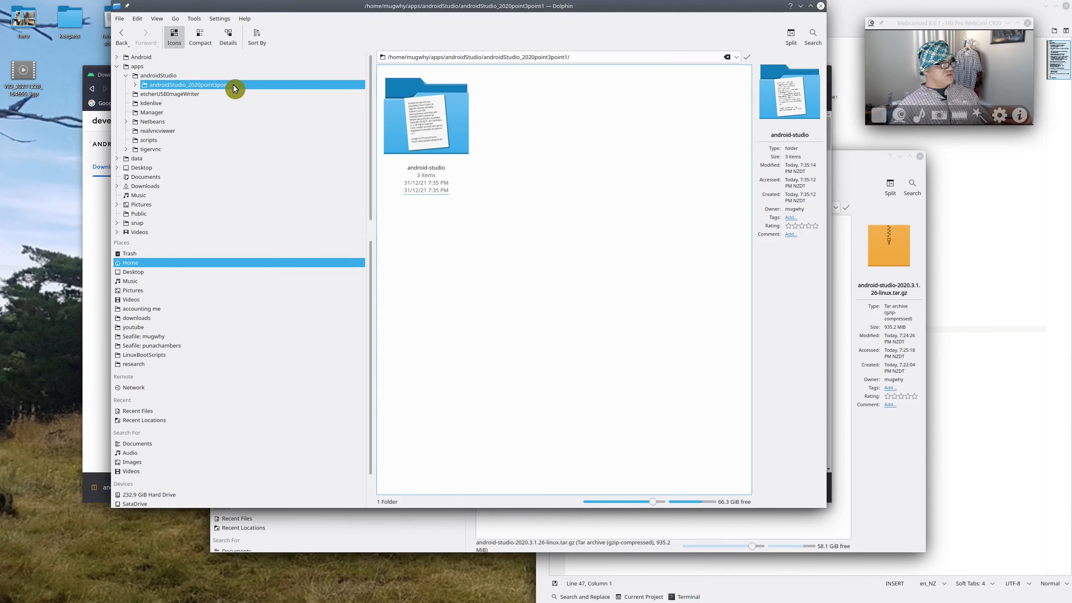
click(167, 78)
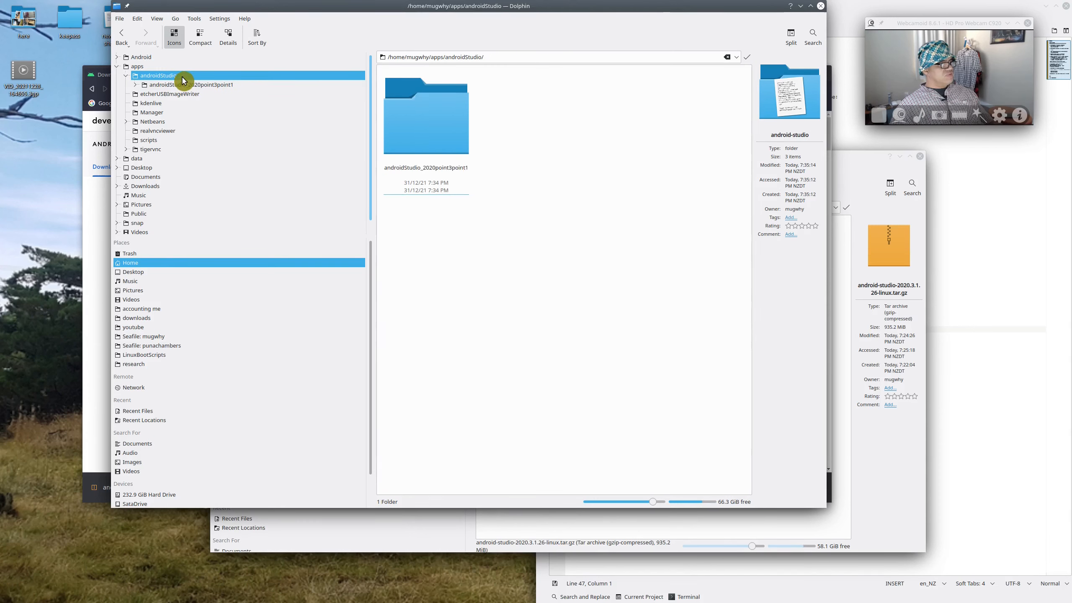
click(592, 191)
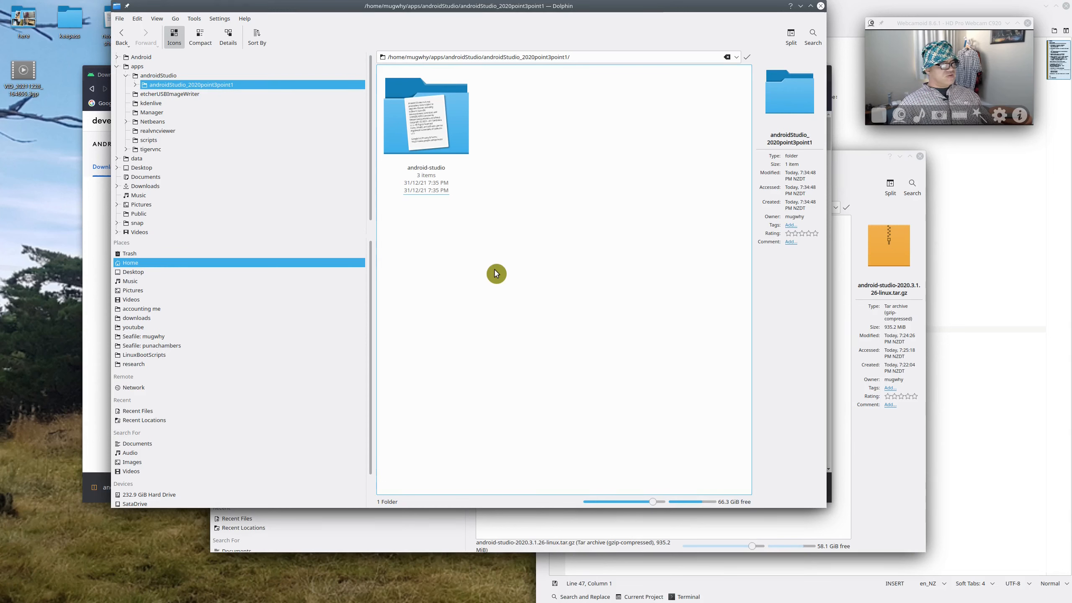
double_click(426, 161)
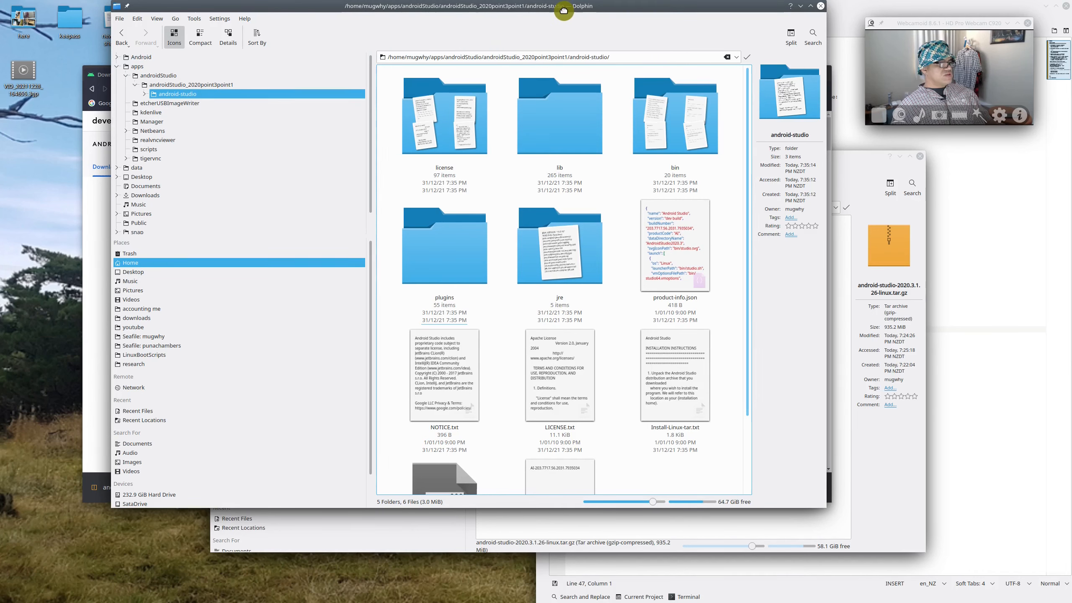
Tile the Dolphin window beside Kate's installation instructions and open a Konsole terminal in front of both
drag(566, 12, 0, 231)
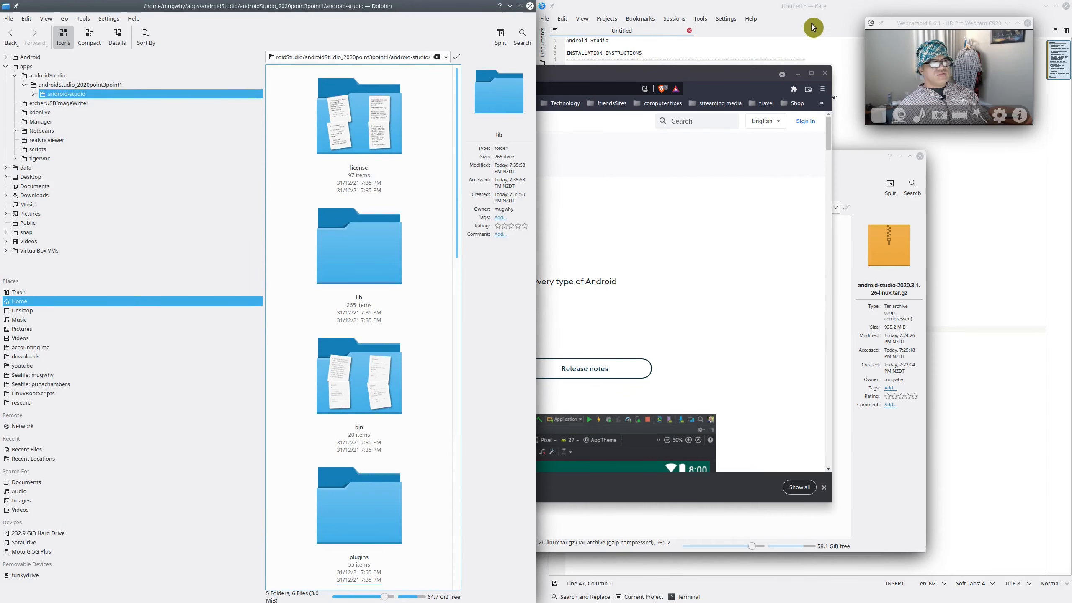
click(813, 28)
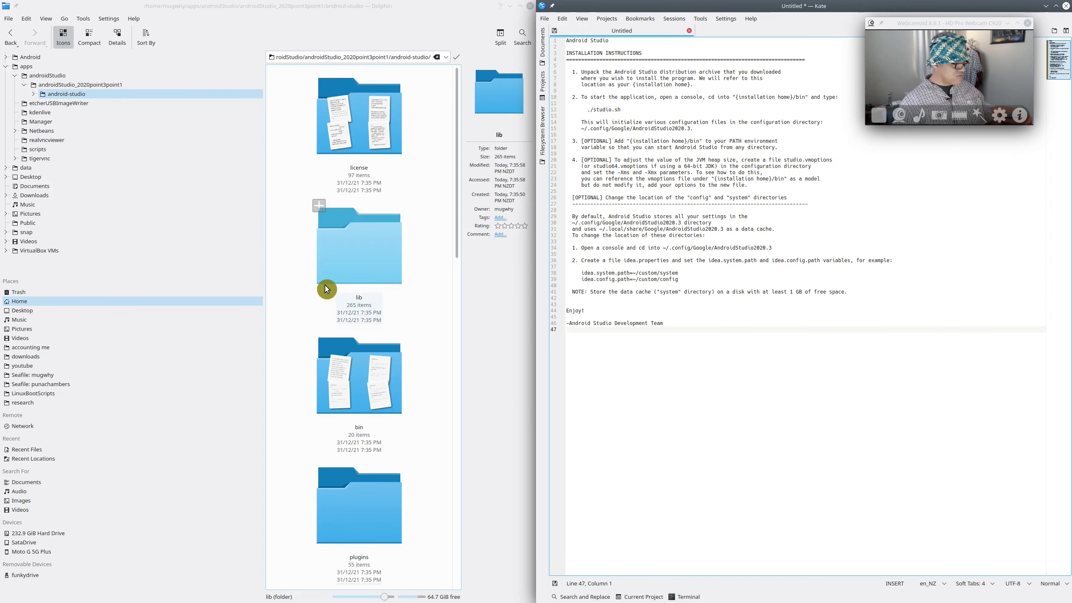
key(super)
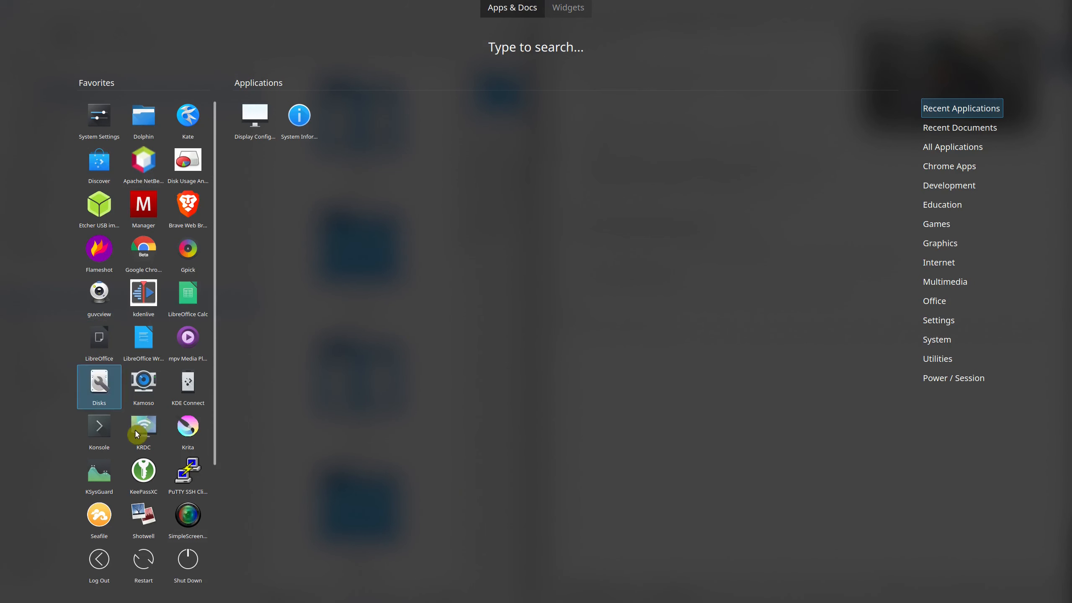
click(103, 433)
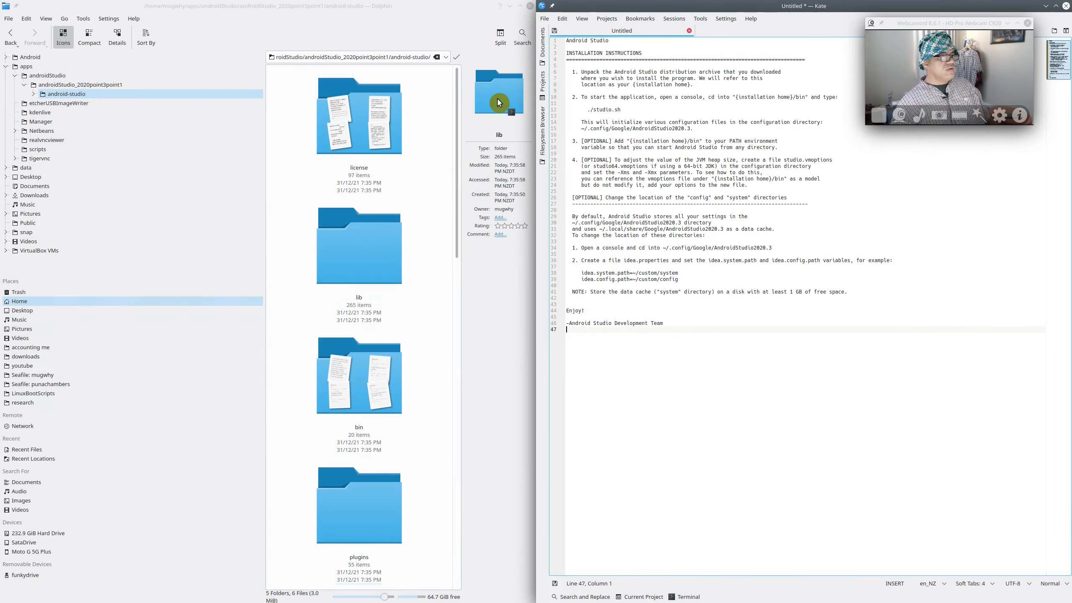
drag(371, 9, 739, 281)
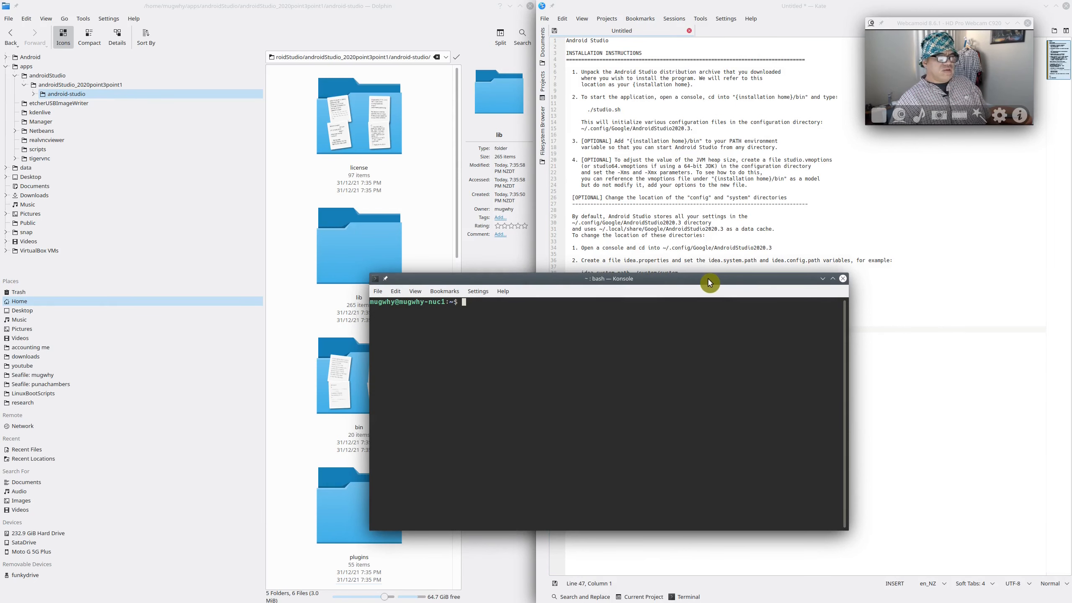
mouse_move(709, 283)
mouse_down()
mouse_move(710, 293)
mouse_move(628, 300)
mouse_move(701, 286)
mouse_up()
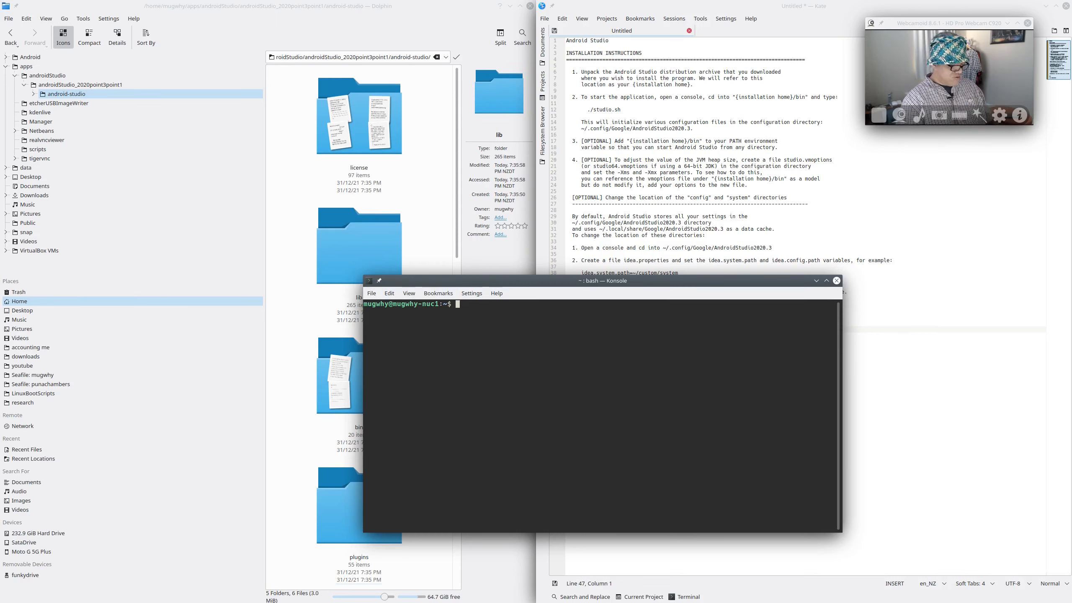
List the home directory's contents with dir and change into the apps directory
text(ir)
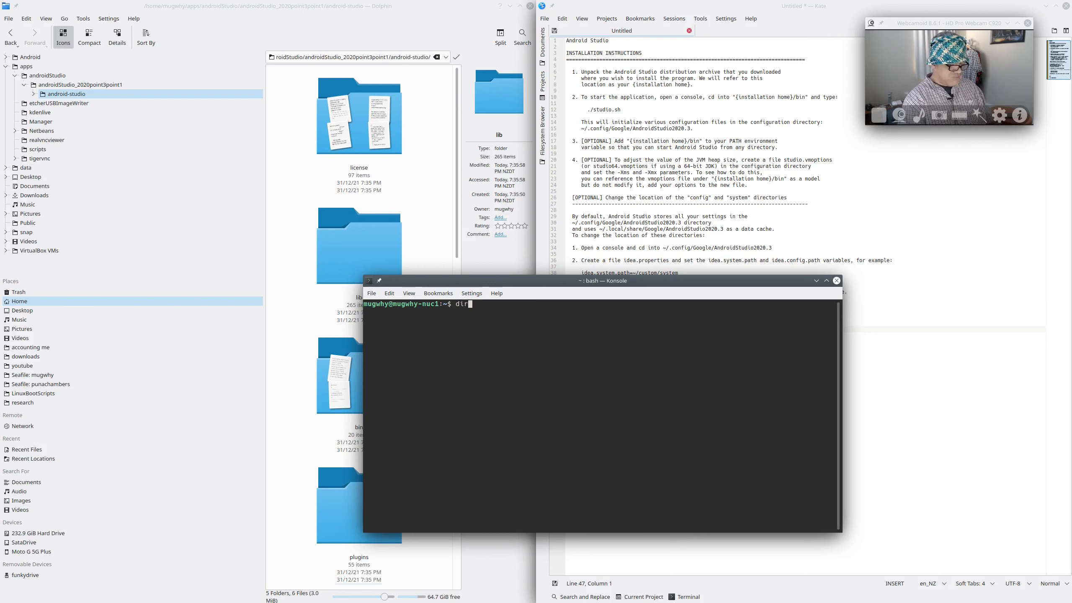
key(Return)
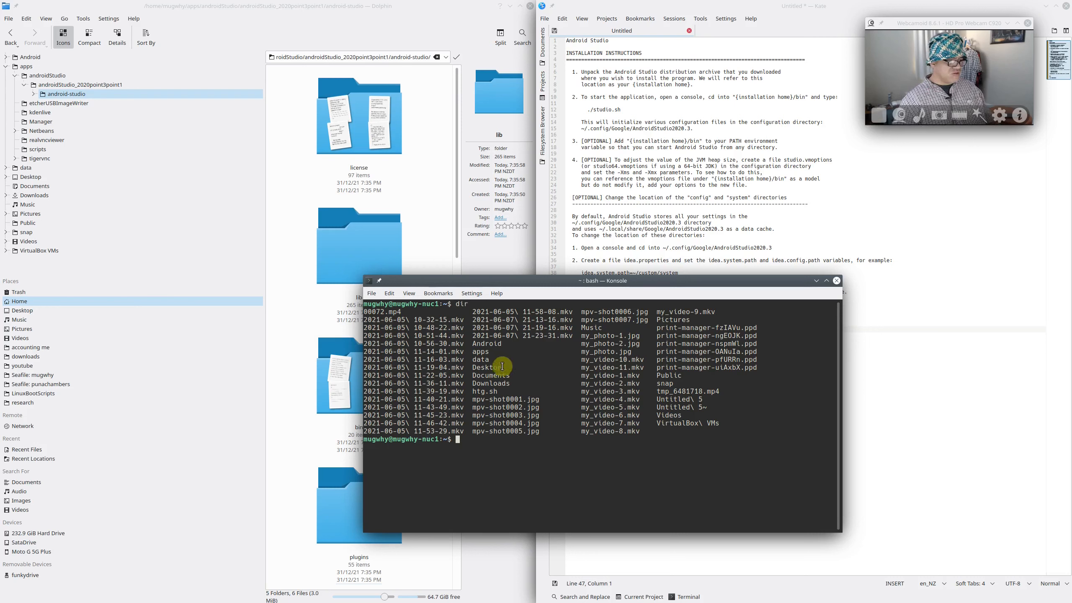
double_click(472, 351)
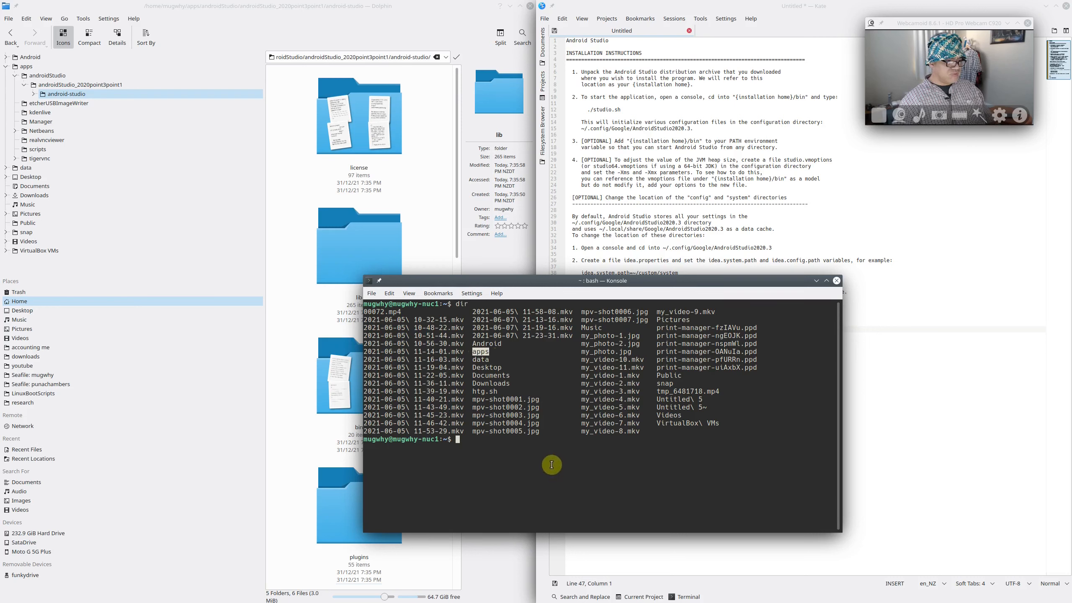
click(469, 461)
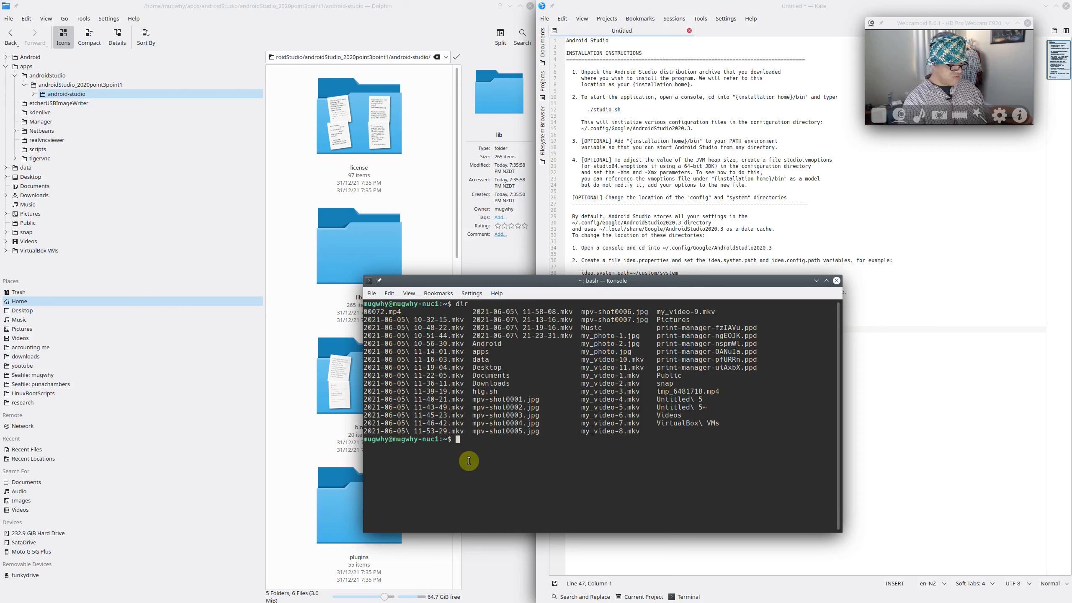
text(cd apps)
key(Return)
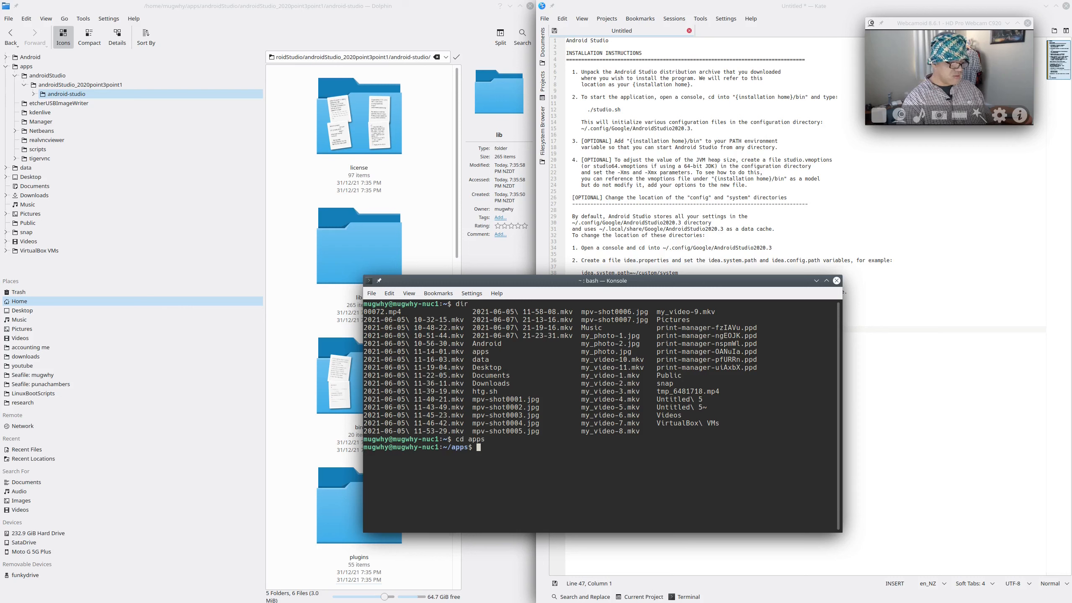
List the contents of apps with dir and change into the androidStudio directory
key(Return)
key(Return)
text(d)
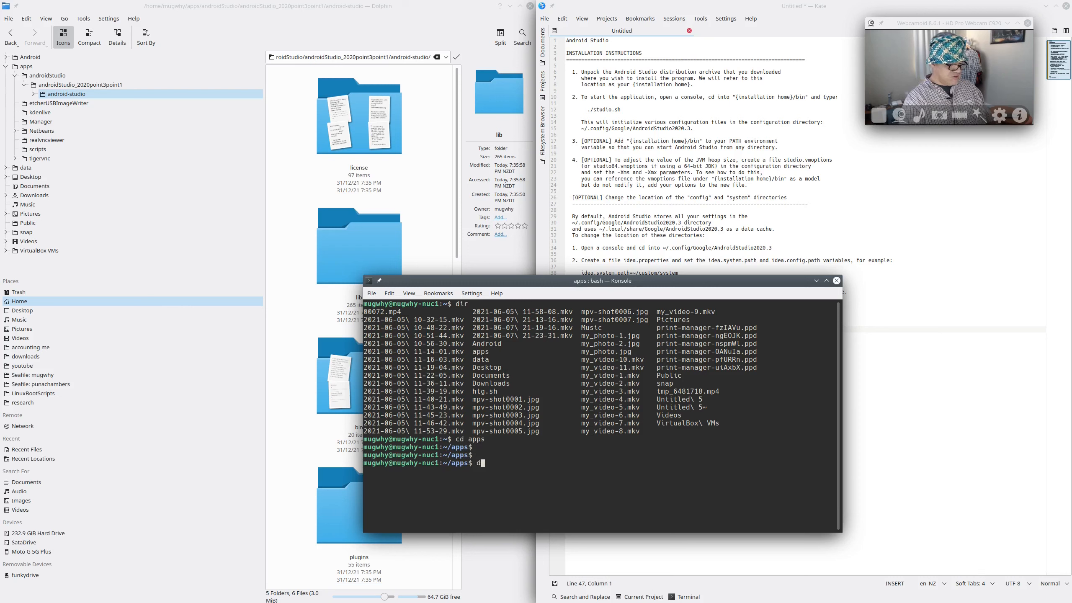
text(ir)
key(Return)
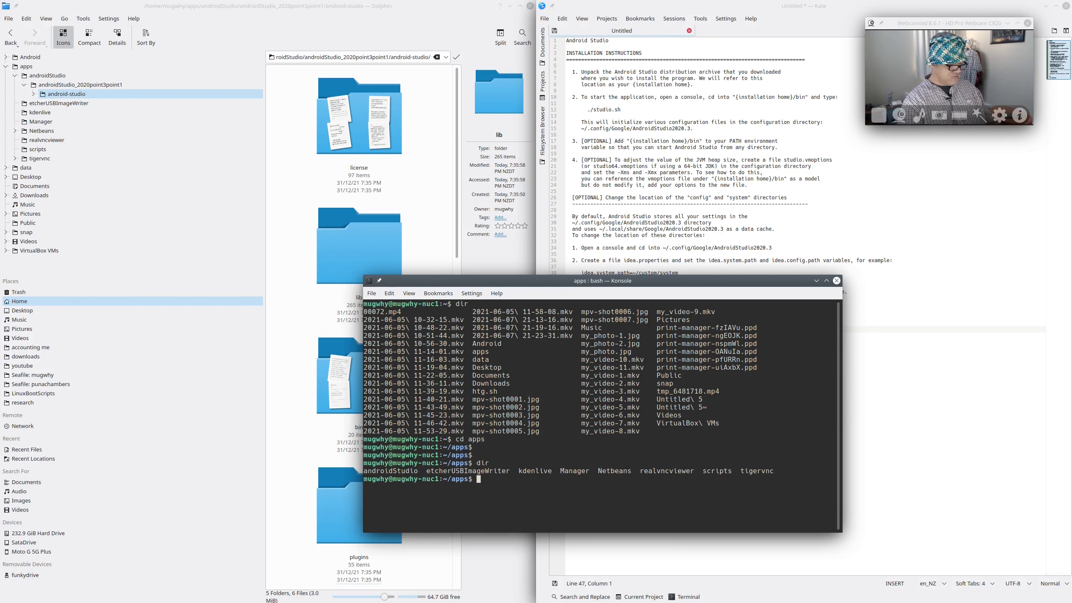
text(cd)
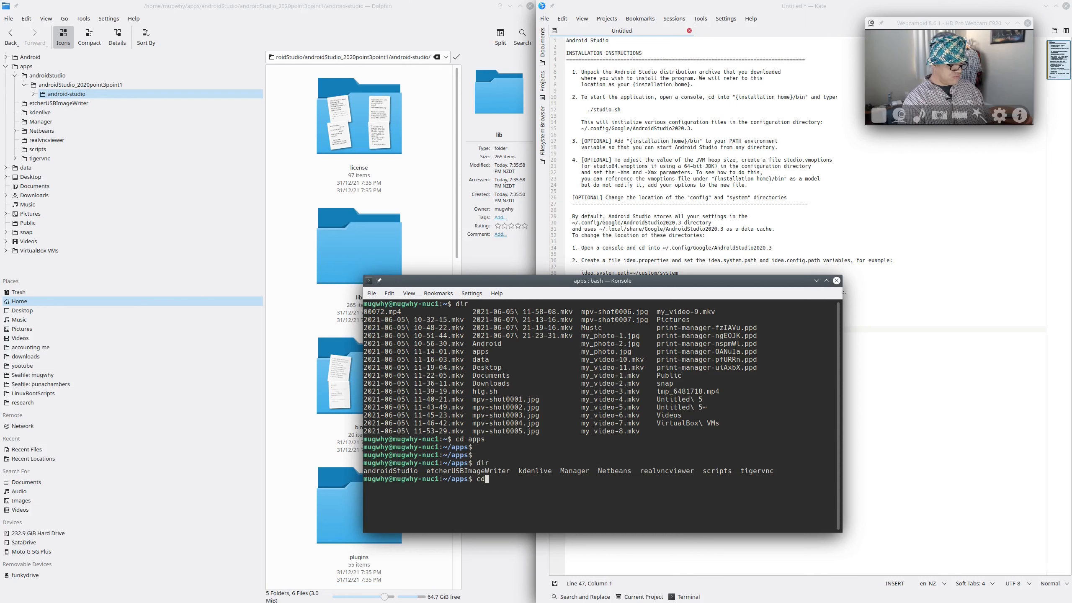
text( androi)
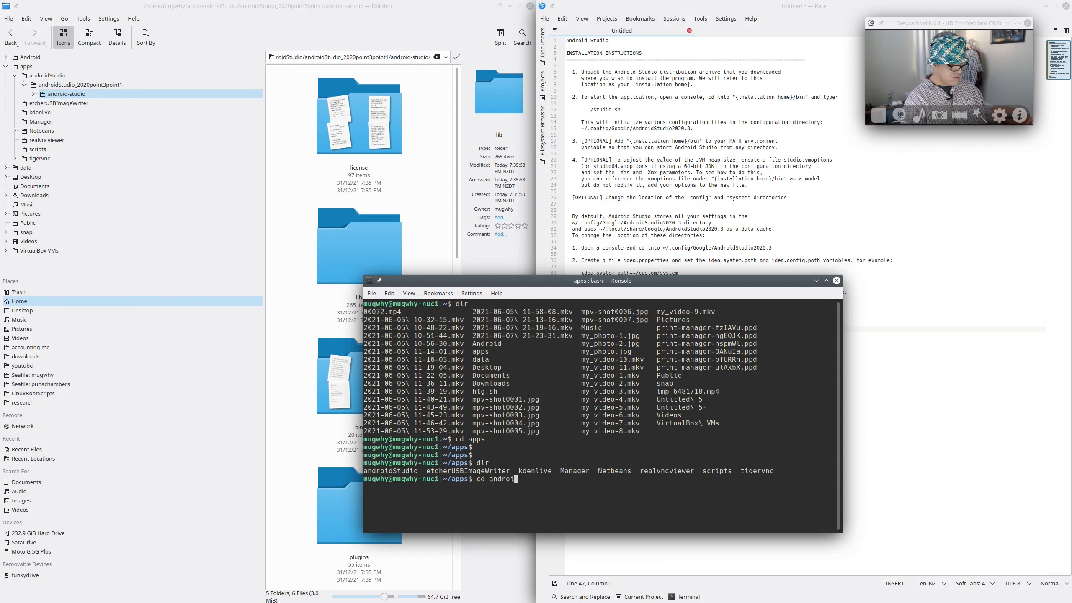
text(d)
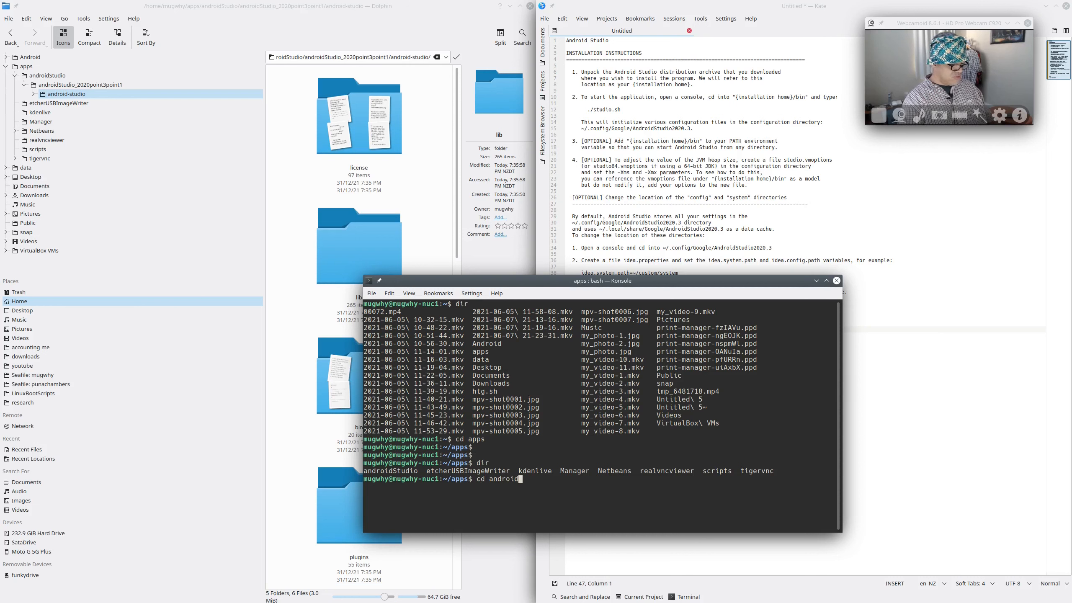
text(Studio)
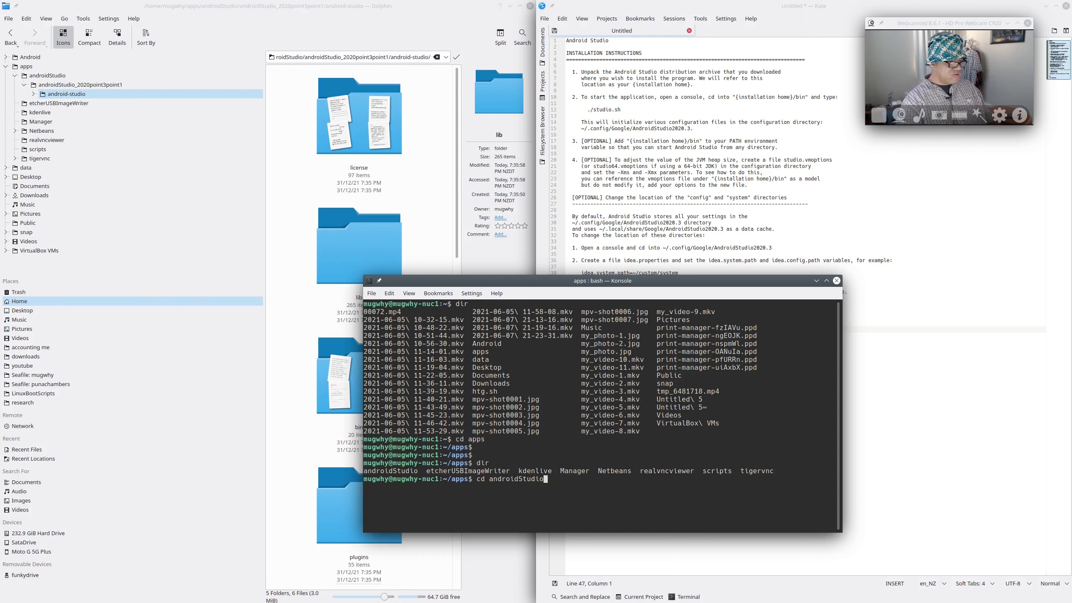
key(Return)
List the contents of androidStudio with dir and change into the androidStudio_2020point3point1 directory
text(dir)
key(Return)
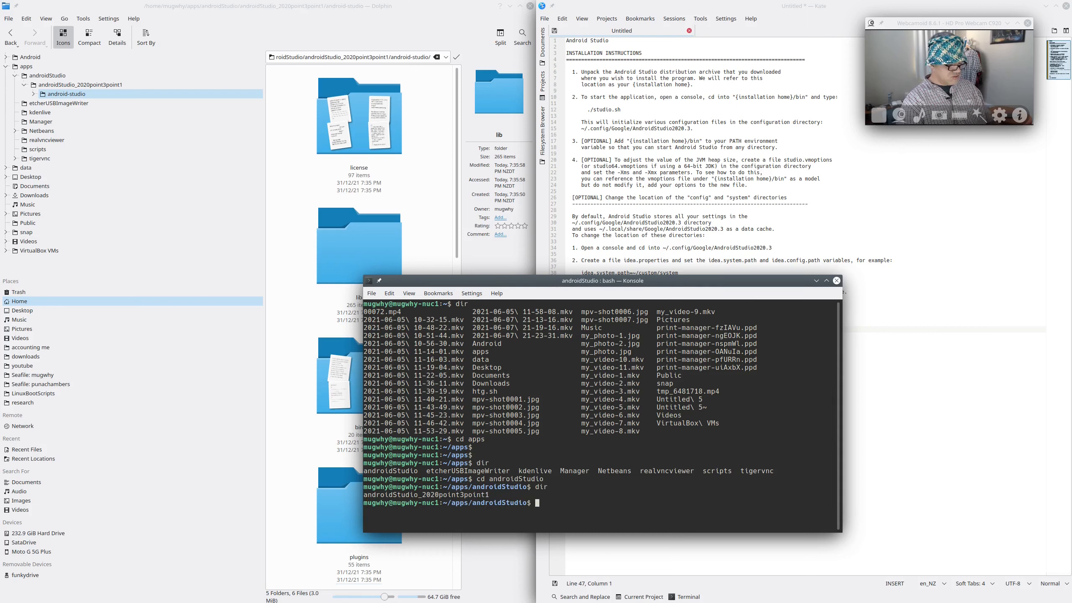
text(cd )
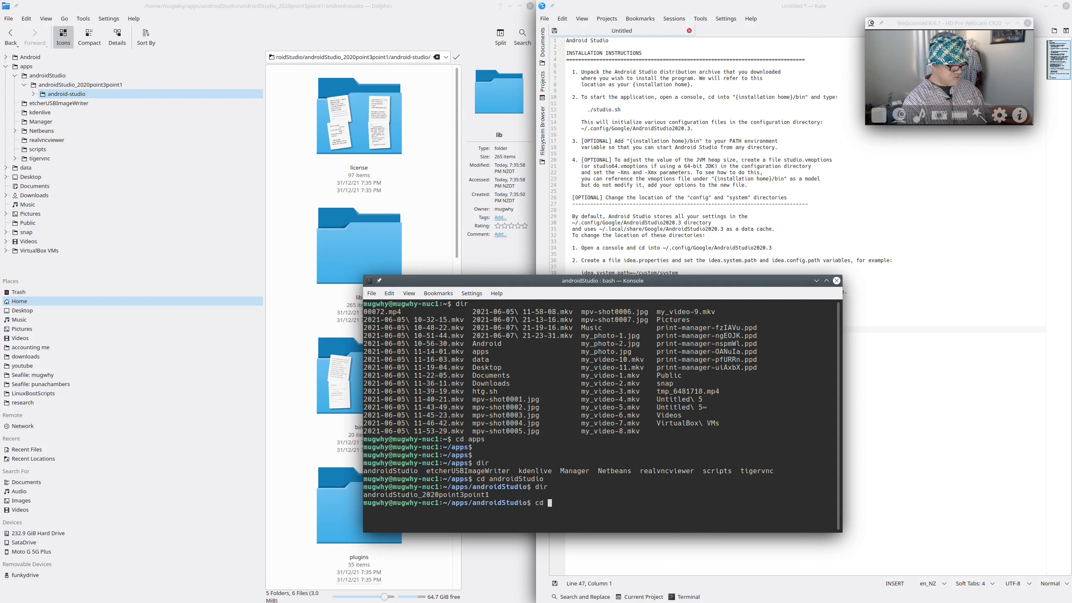
text(android)
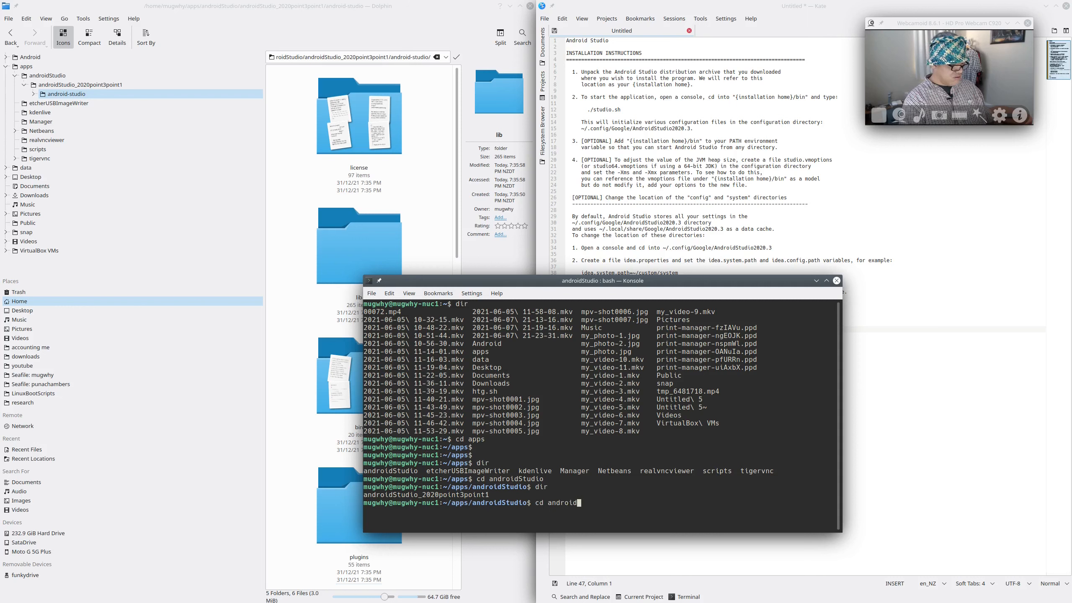
text(Studio)
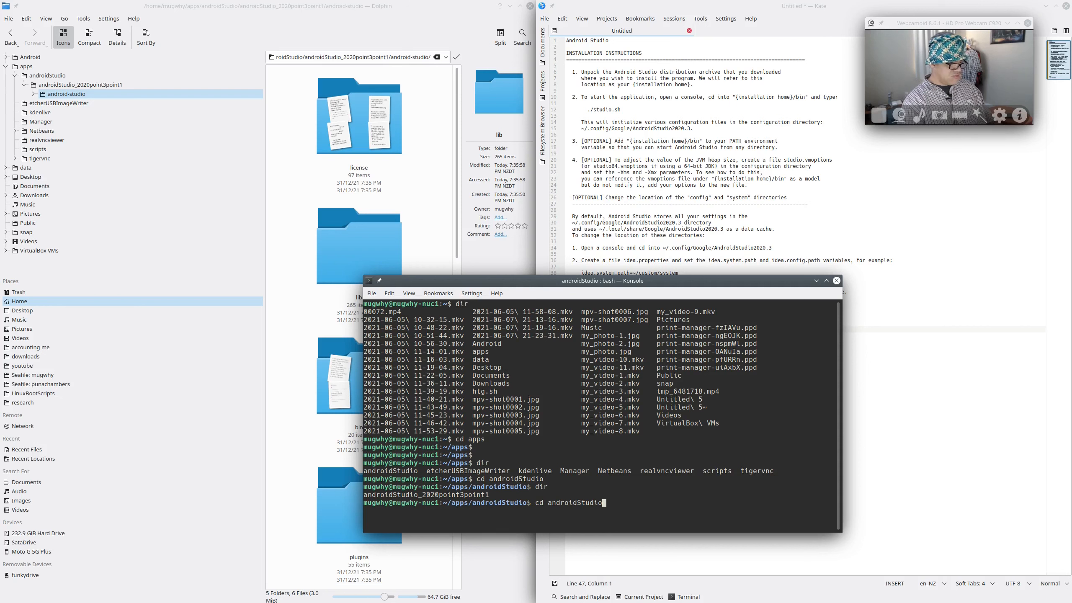
text(_2020)
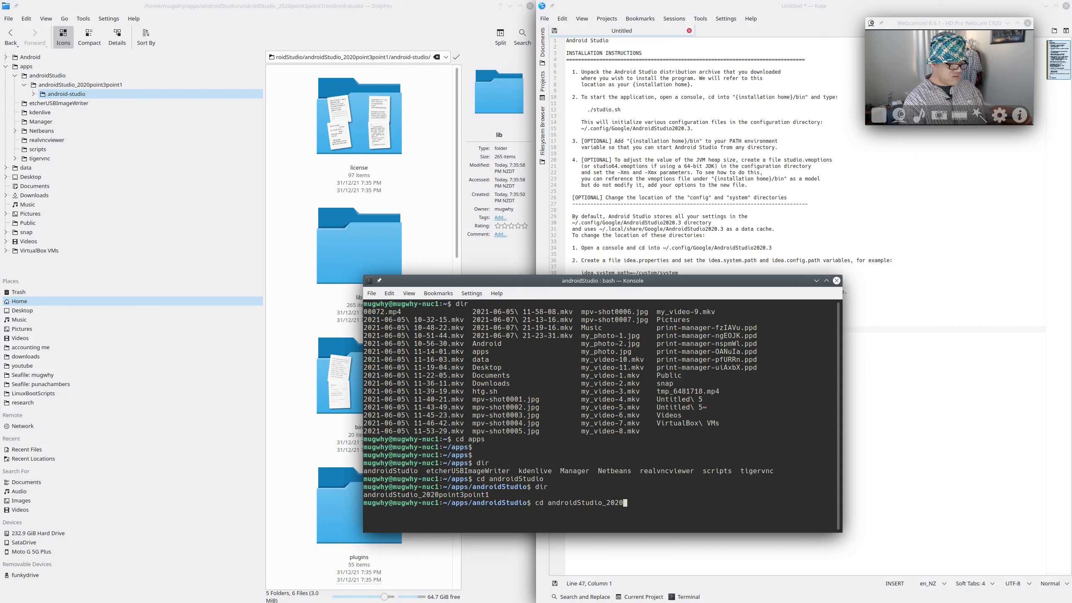
text(point)
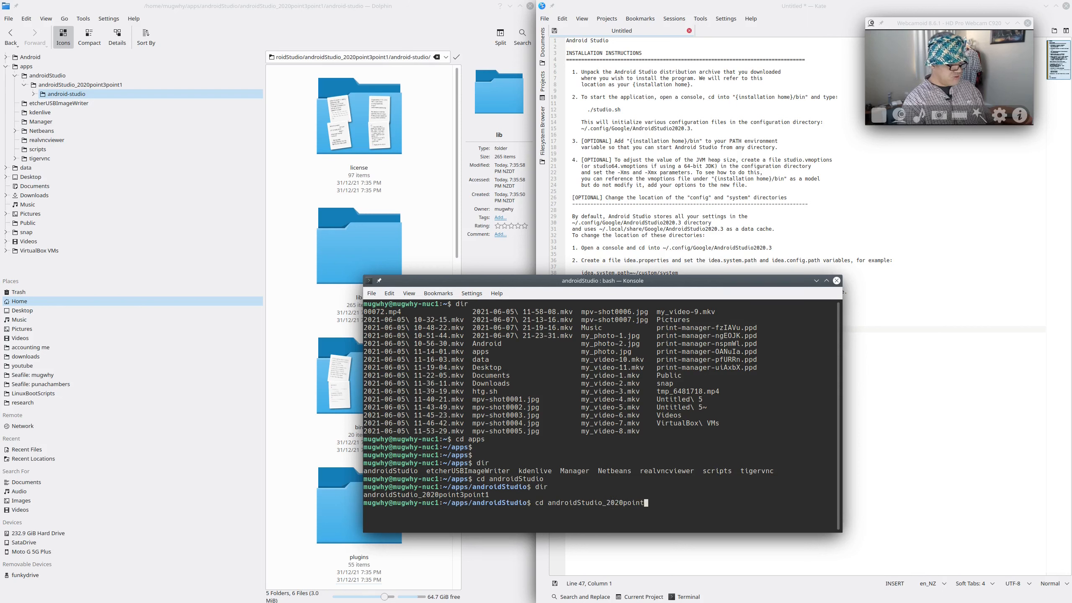
text(3point)
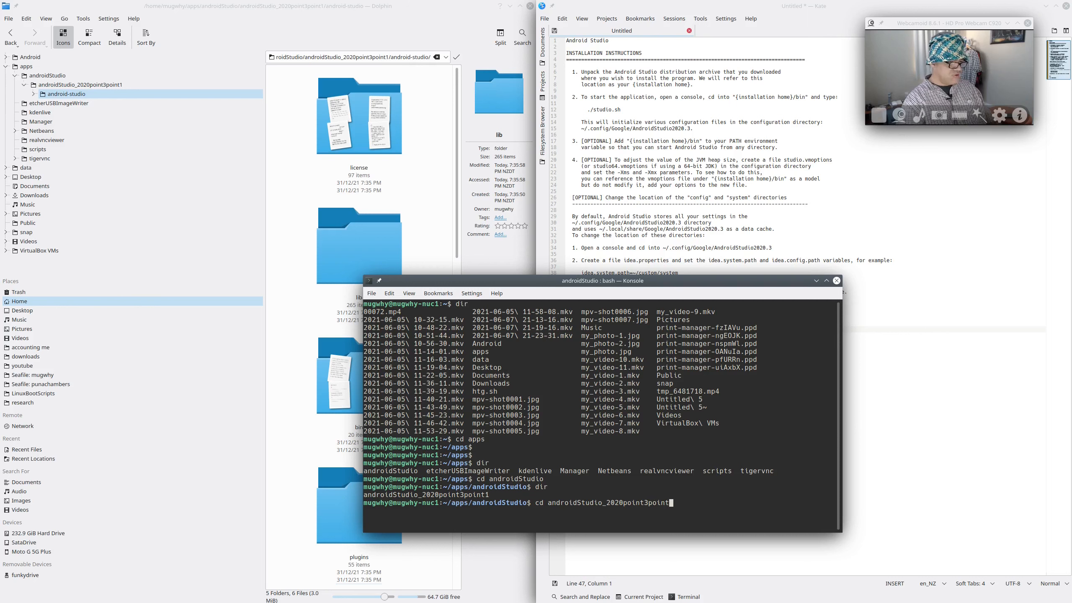
text(1)
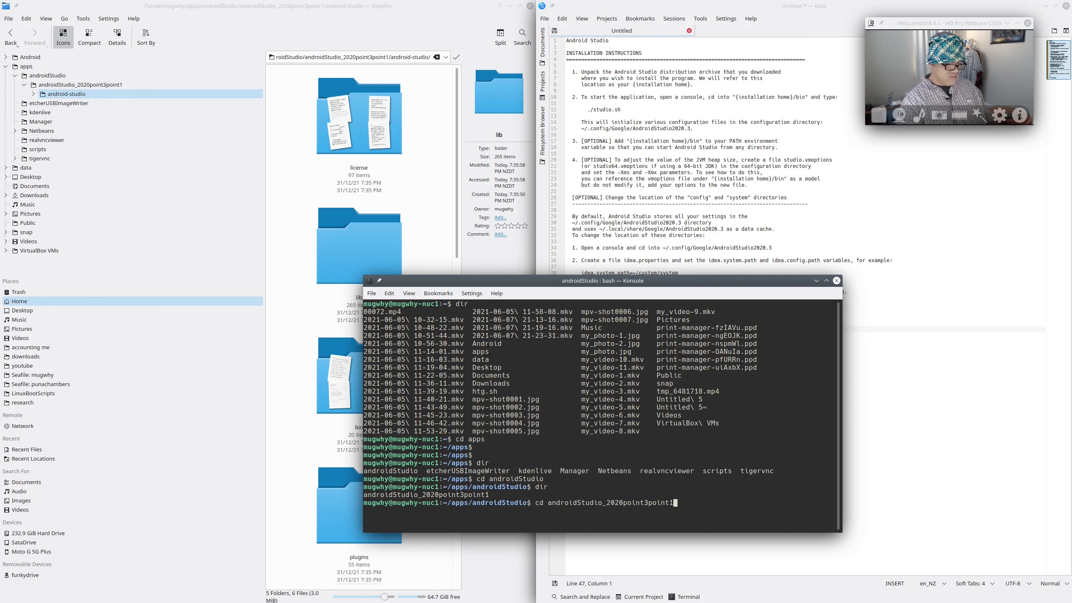
key(Return)
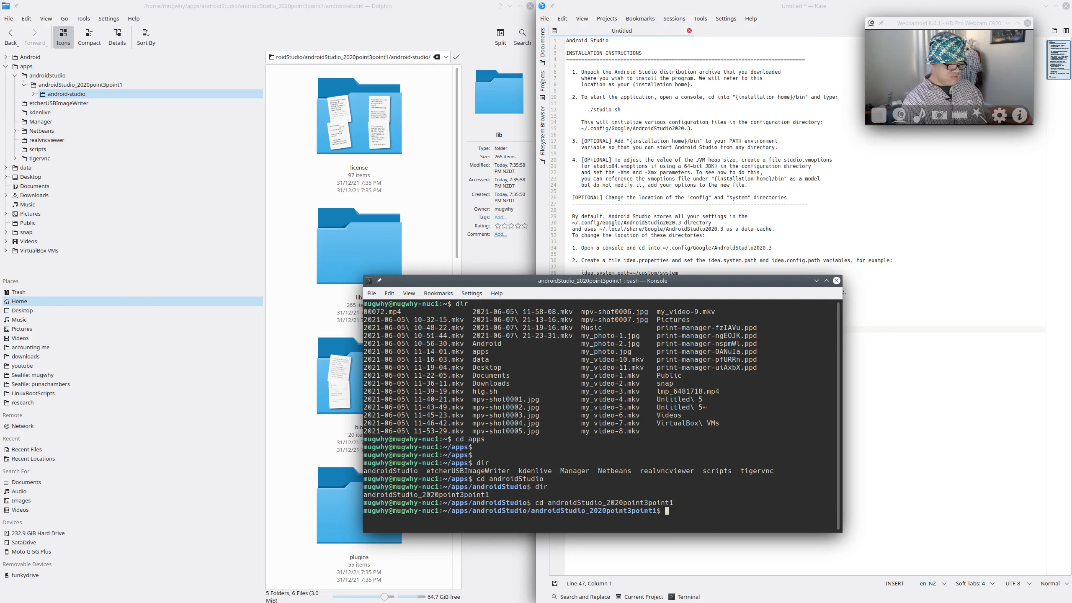
List the contents of androidStudio_2020point3point1 with dir and change into the android-studio directory
key(Return)
key(Return)
text(dir)
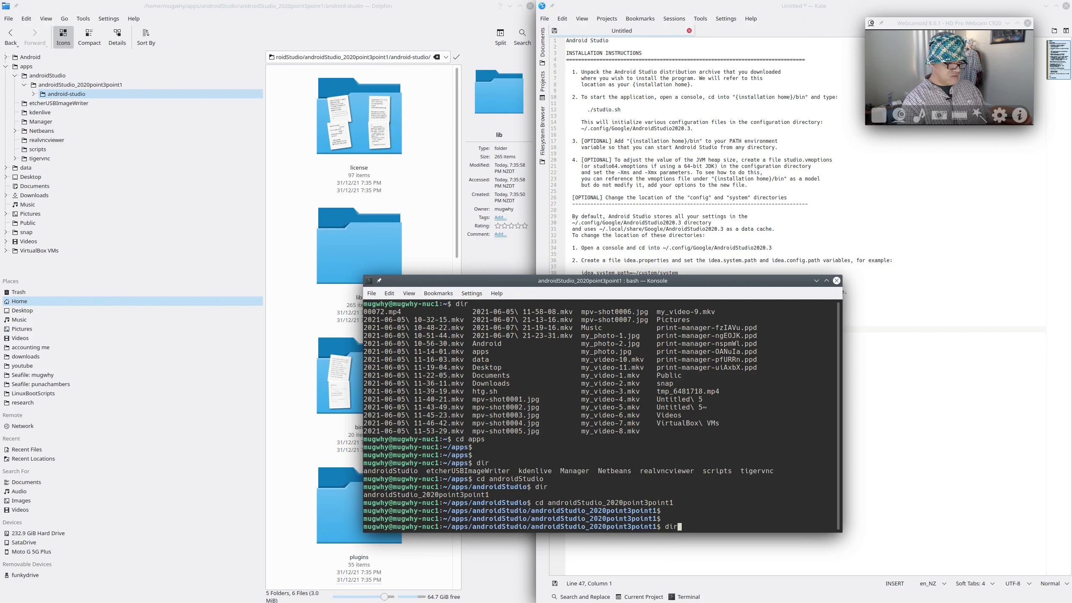
key(Return)
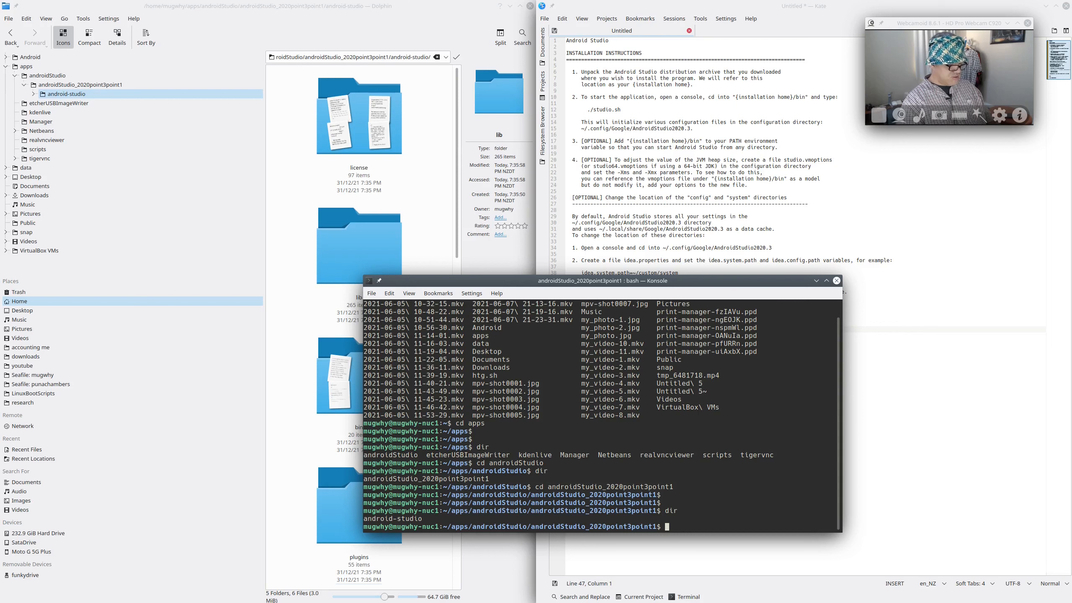
text(cd a)
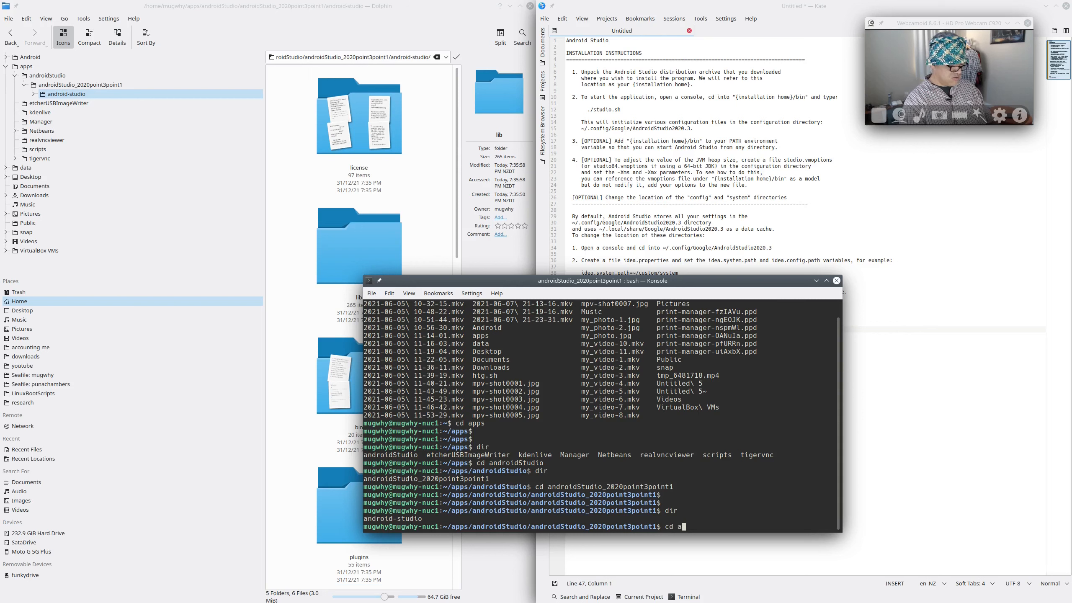
text(ndroid-)
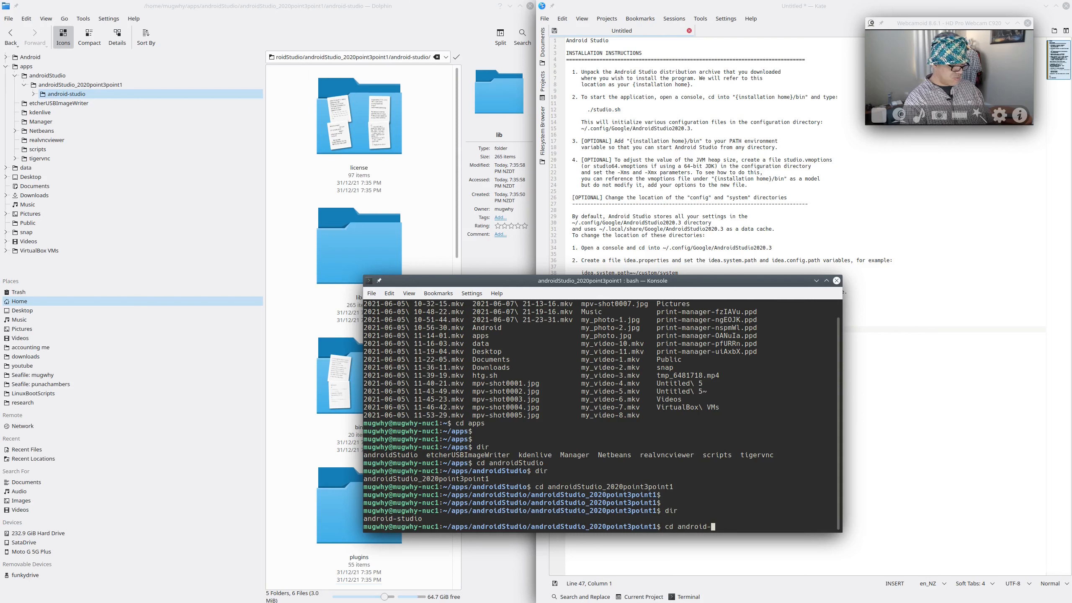
text(studi)
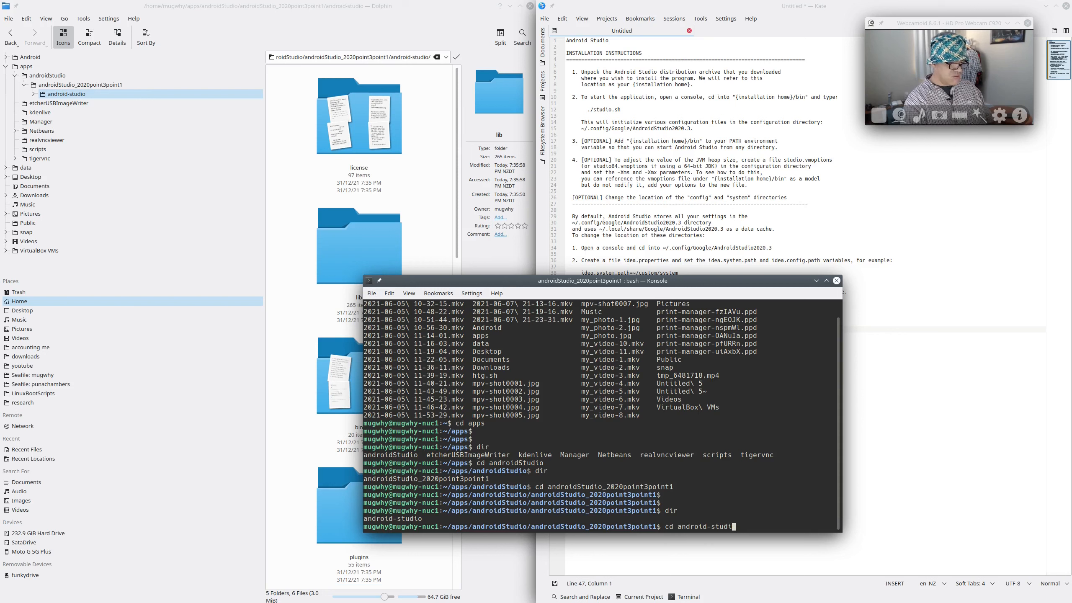
text(o)
key(Return)
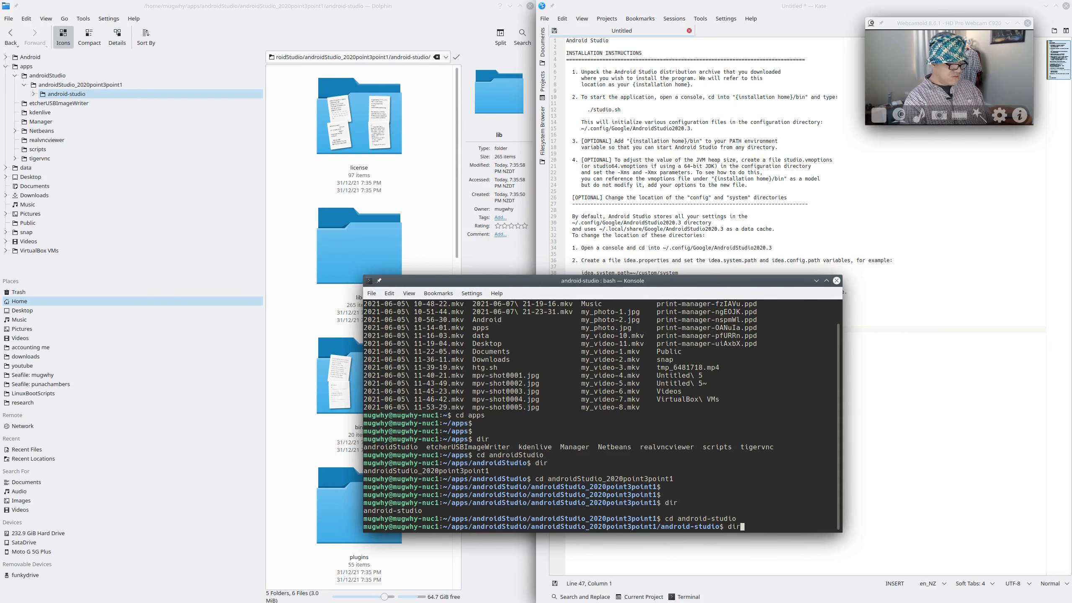
List the contents of android-studio with dir, widen the terminal window, and change into the bin directory
key(Return)
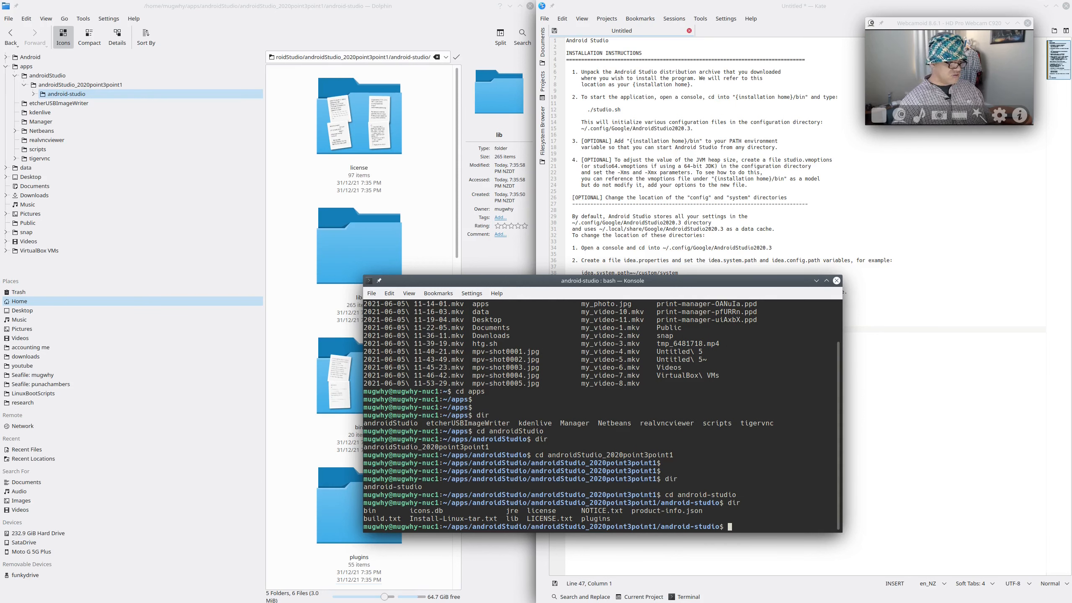
drag(364, 436, 24, 431)
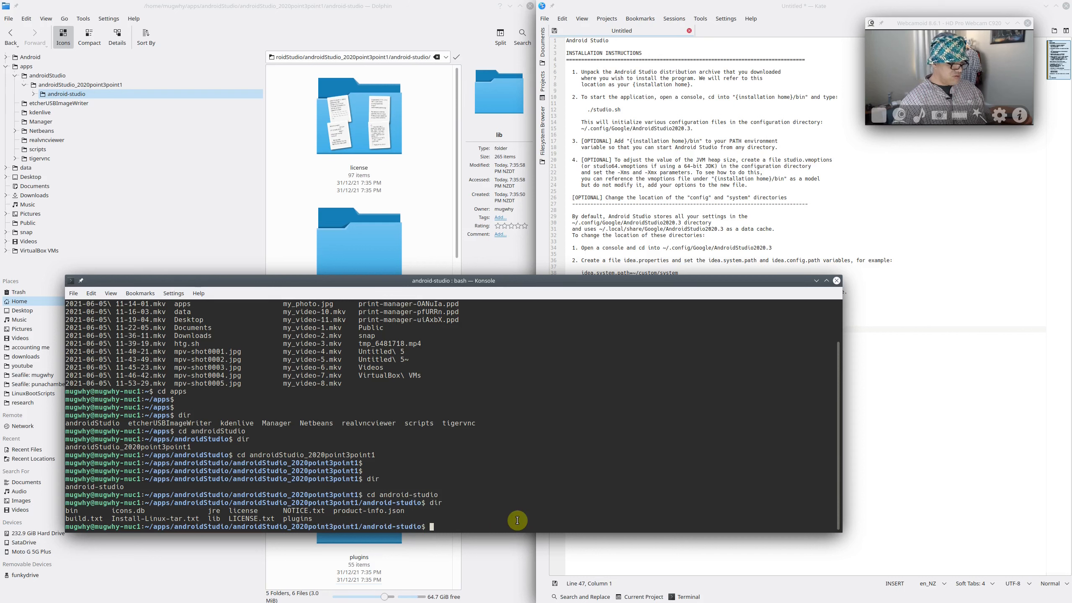
text(cd bin)
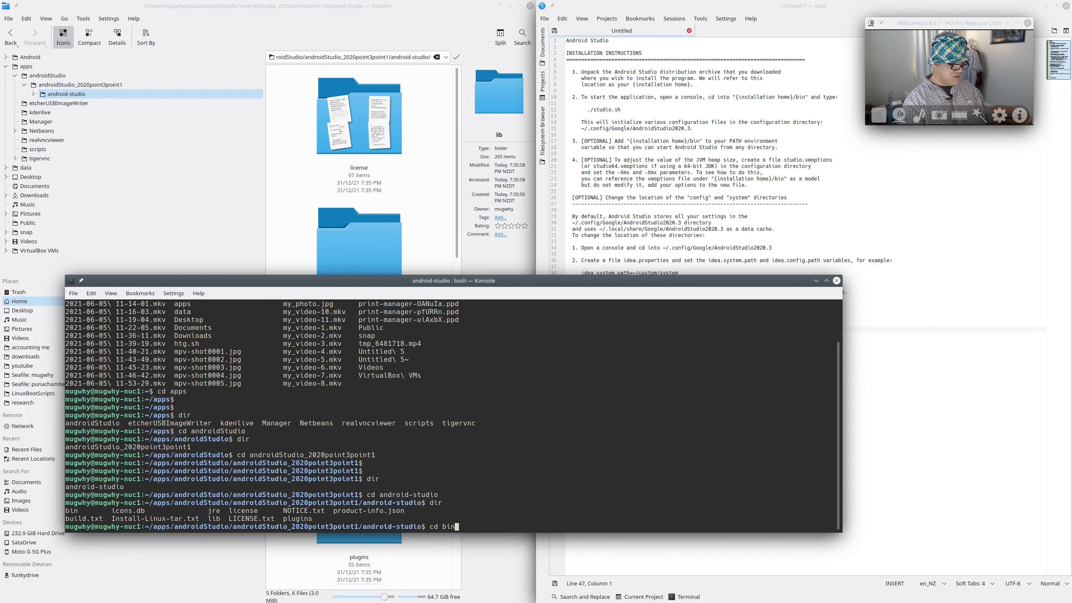
key(Return)
List the contents of bin with dir and highlight studio.sh in both the Kate instructions and the terminal listing
text(dir)
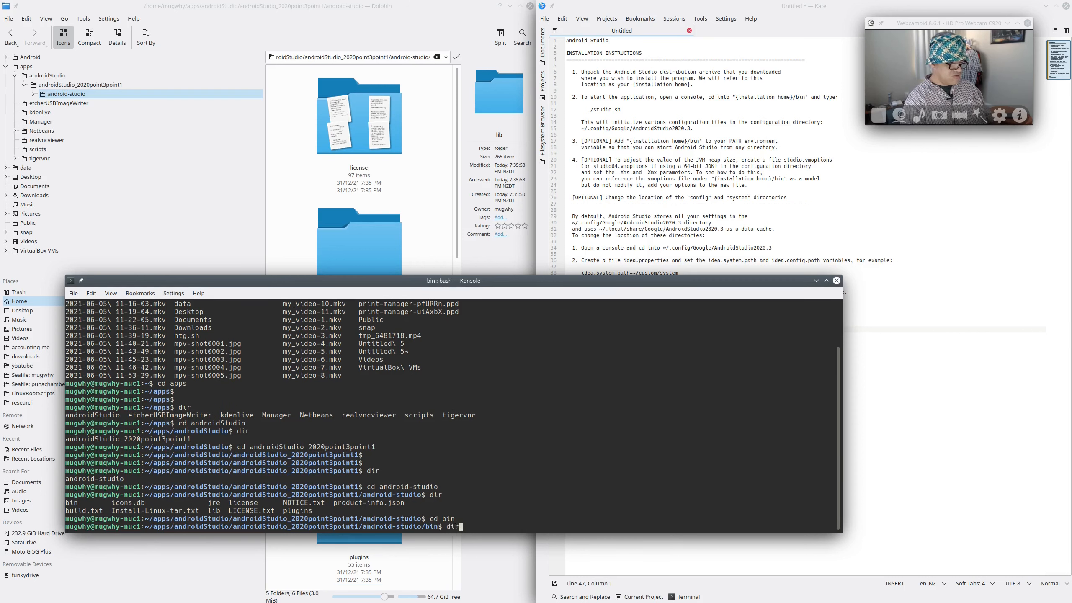
key(Return)
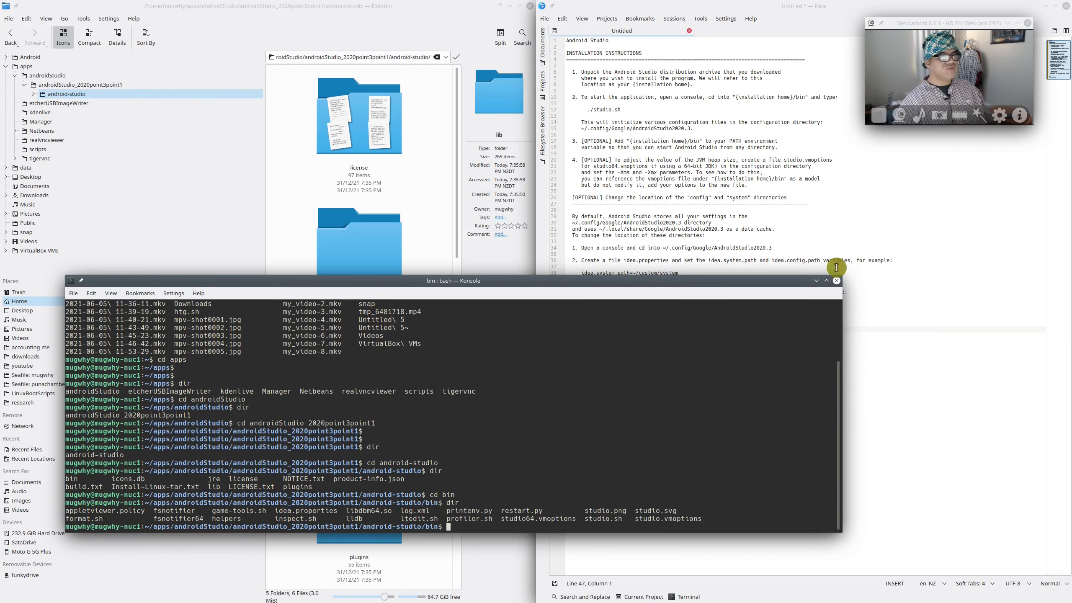
drag(593, 111, 648, 114)
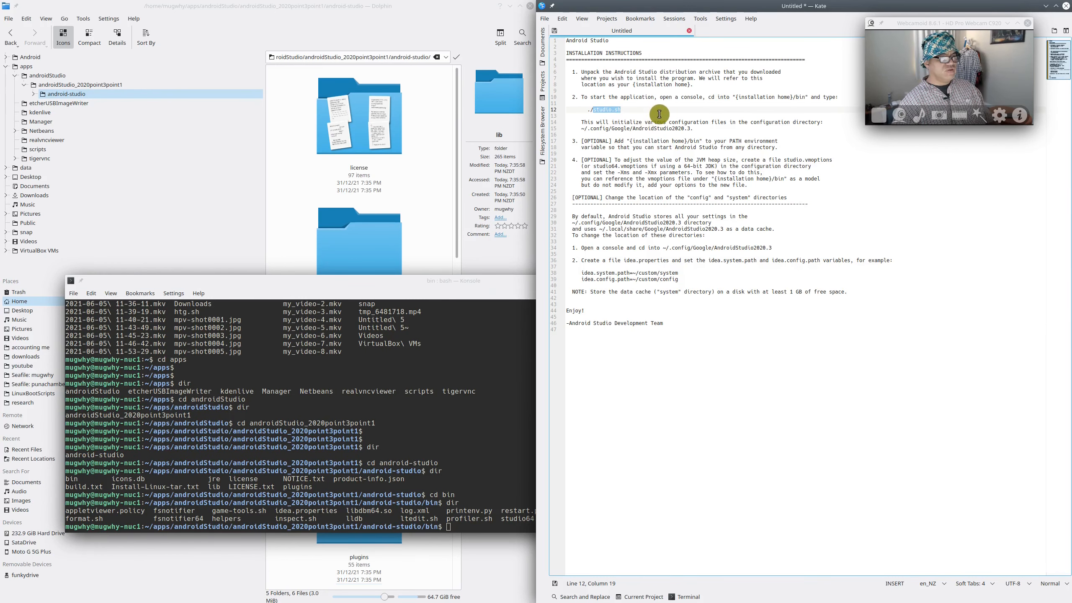
click(464, 471)
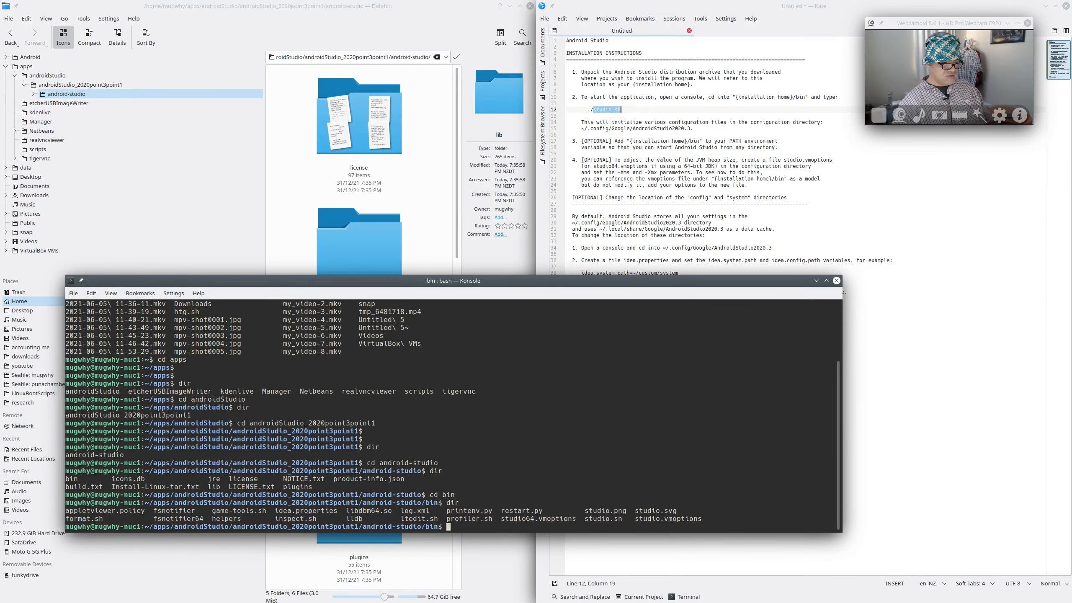
double_click(586, 519)
triple_click(585, 519)
double_click(603, 519)
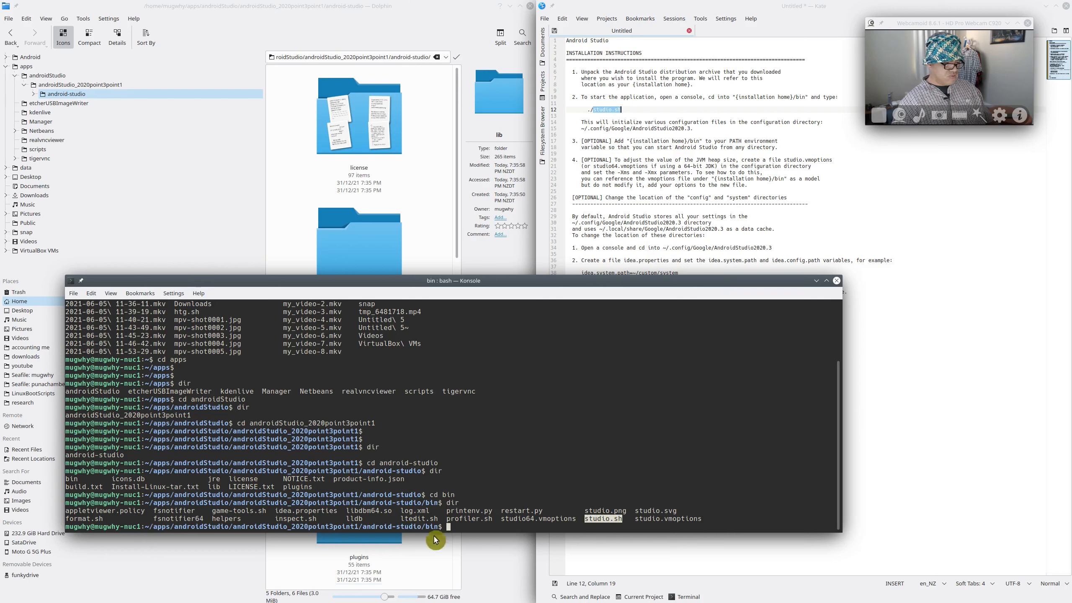
click(479, 528)
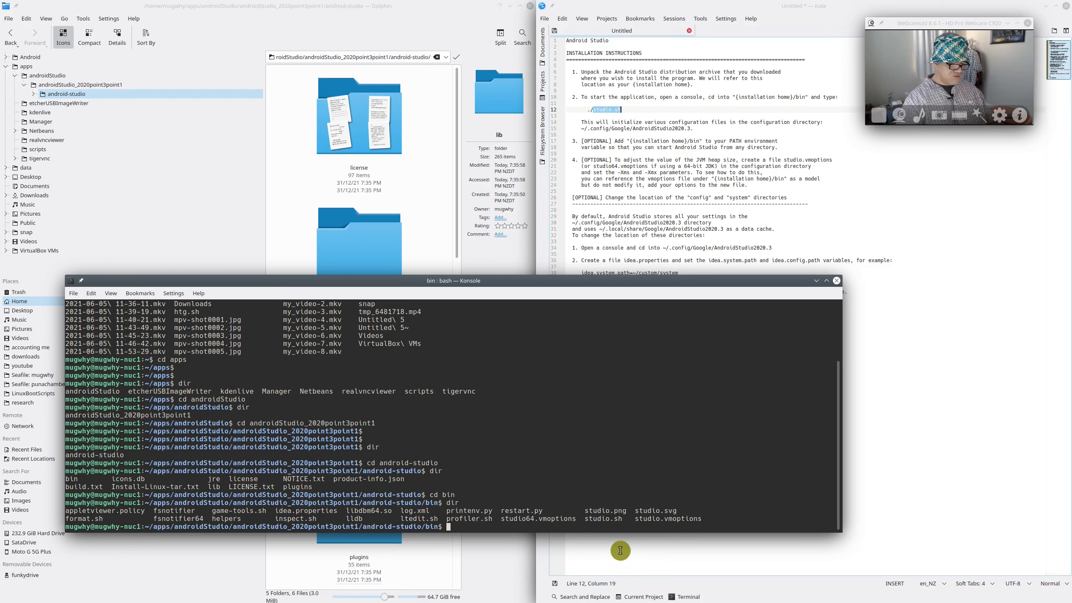
Launch Android Studio from the bin directory by running ./studio.sh in the terminal
key(Return)
key(Return)
key(Return)
key(Return)
key(Return)
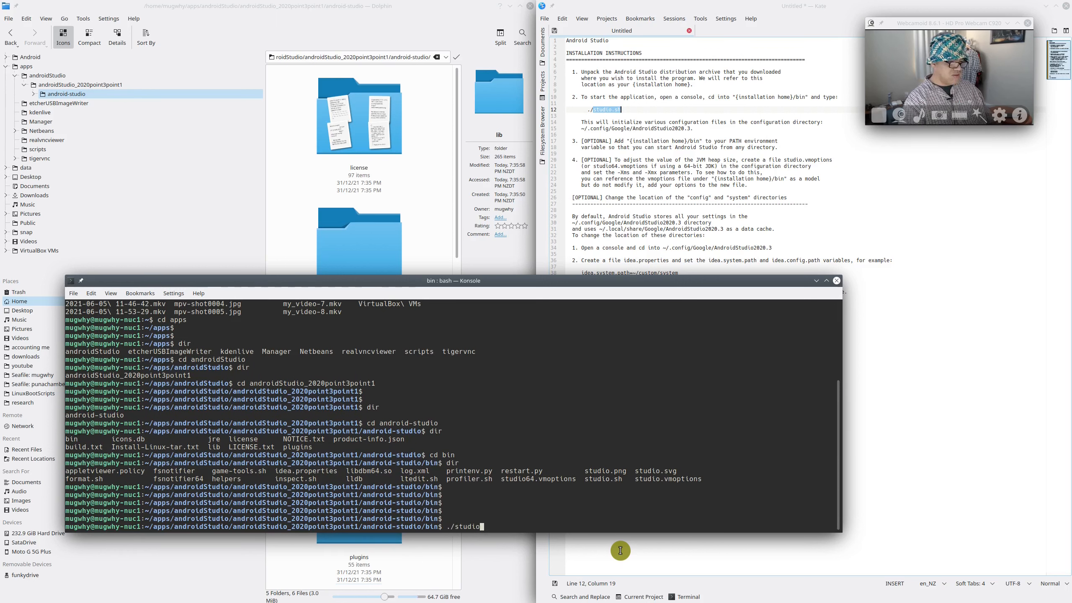
text(./studio.sh)
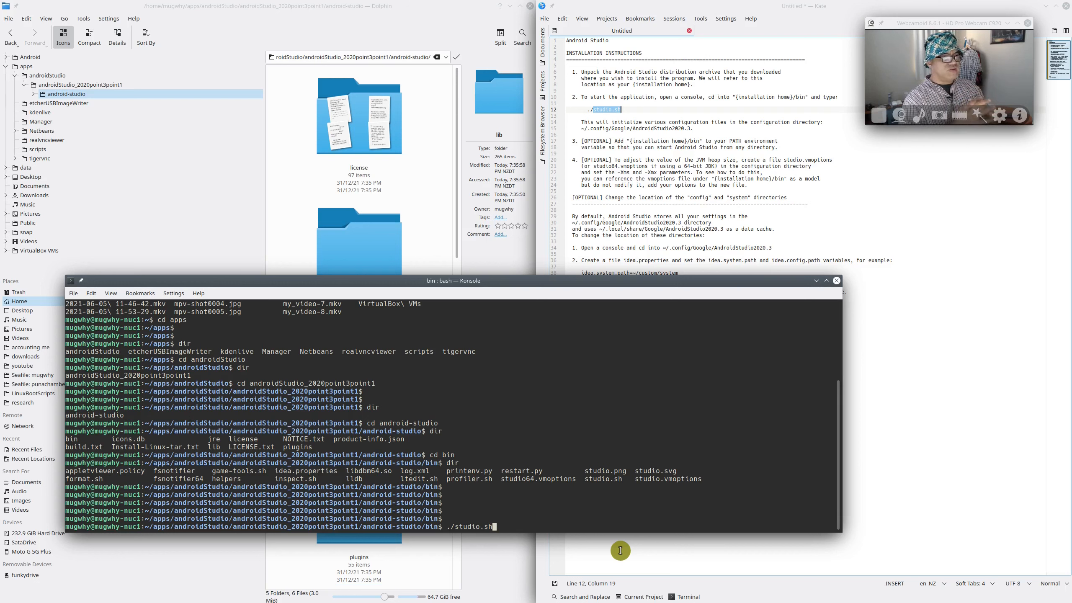
key(Return)
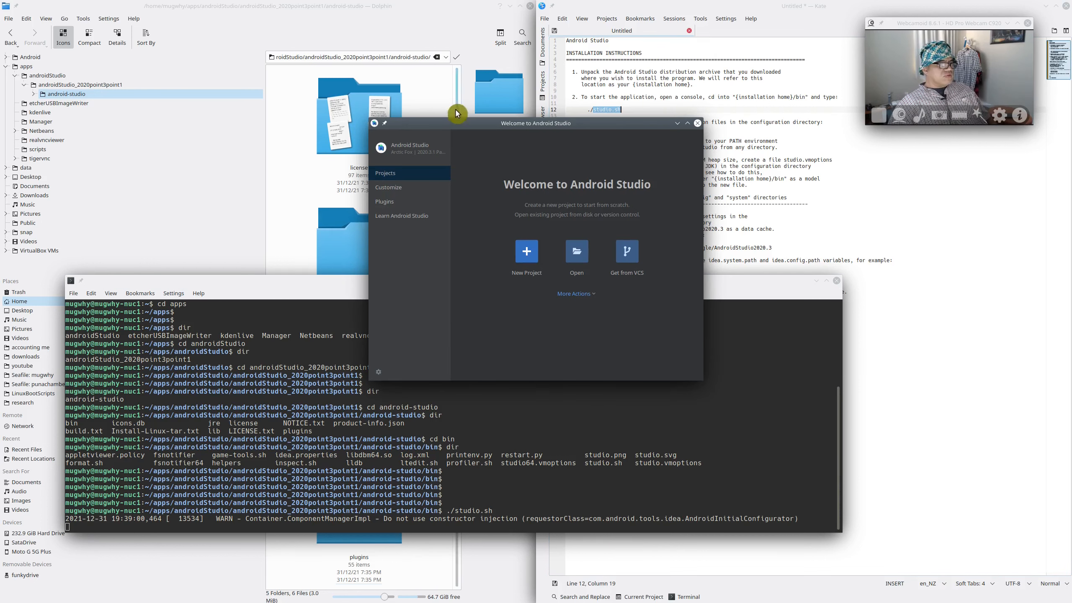
Close the Android Studio welcome window and reposition the terminal window
drag(468, 127, 480, 266)
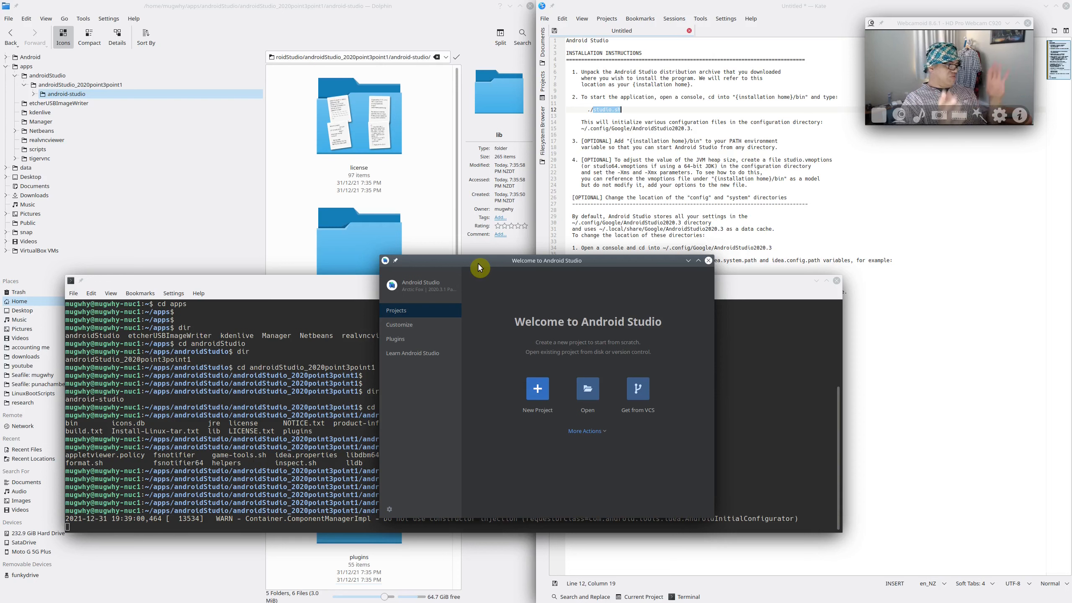
click(710, 264)
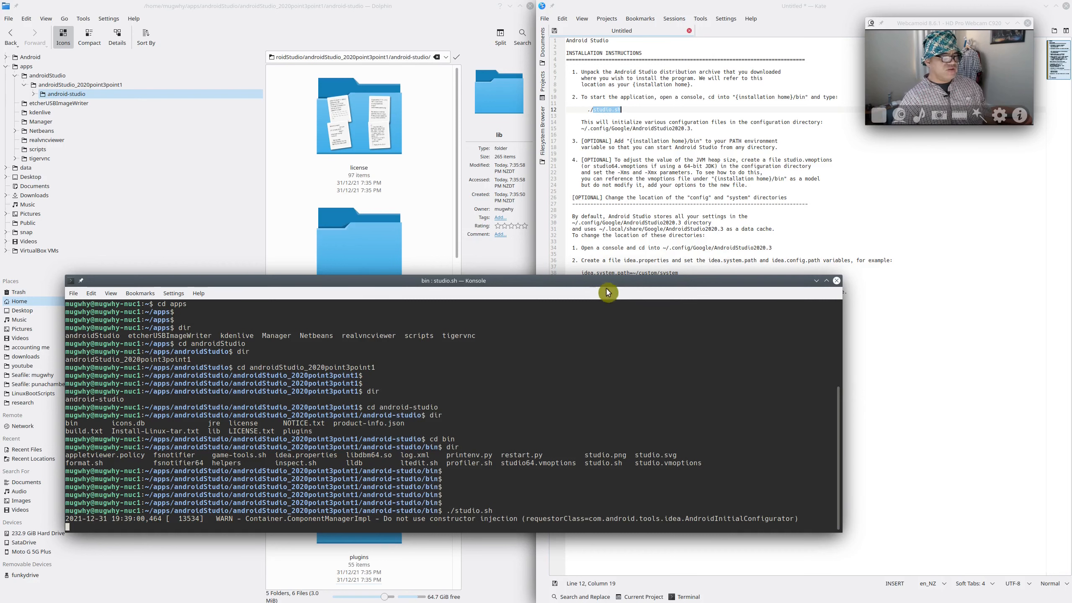
drag(607, 293, 669, 261)
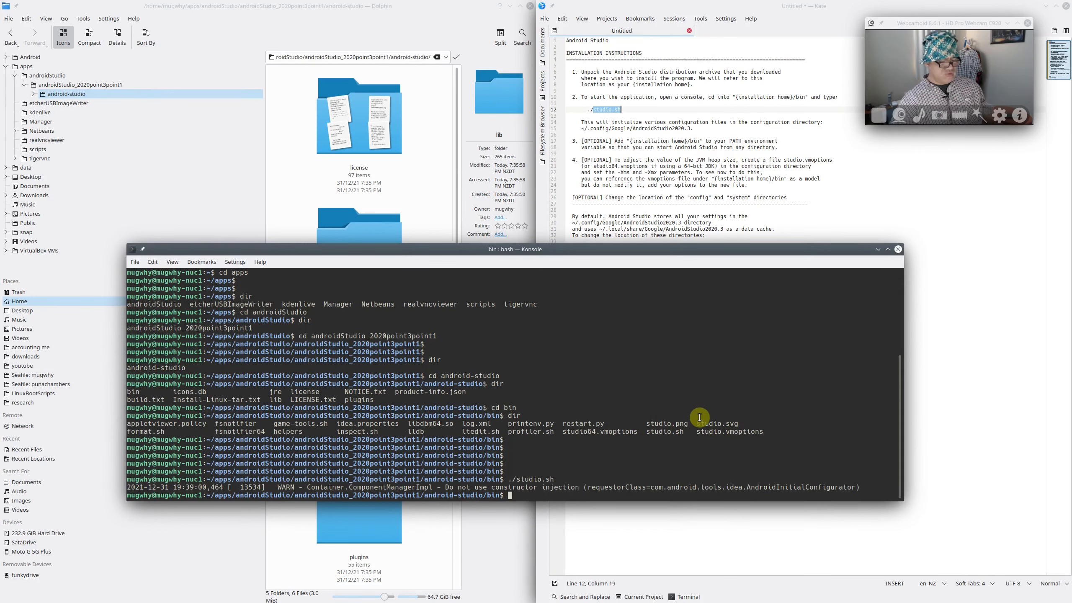
Add a few blank prompt lines and run ./studio.sh again to relaunch Android Studio
key(Return)
key(Return)
key(Return)
key(Return)
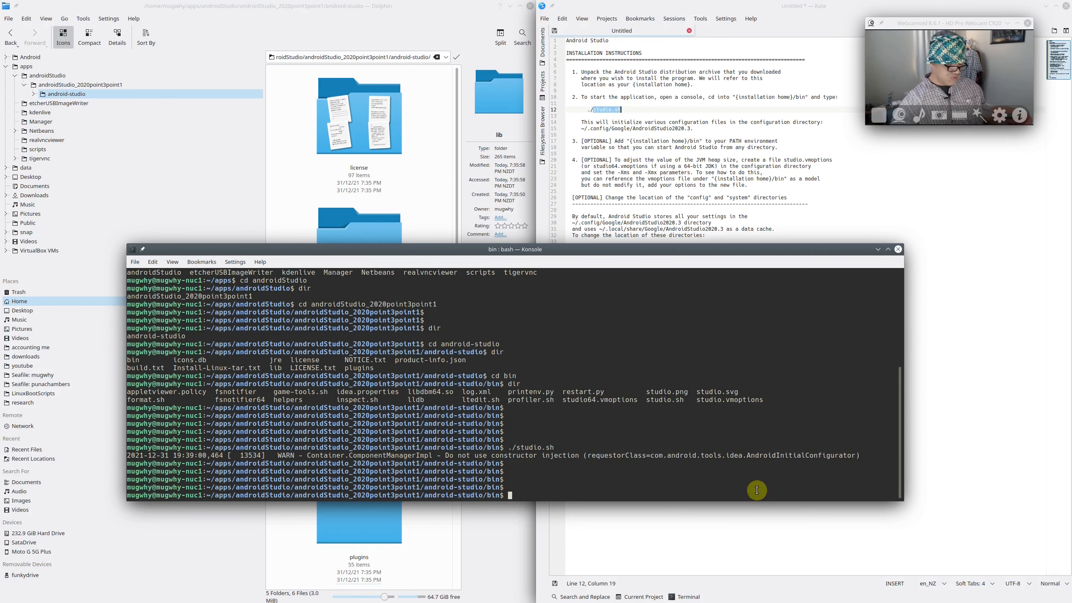
text(./studio.sh)
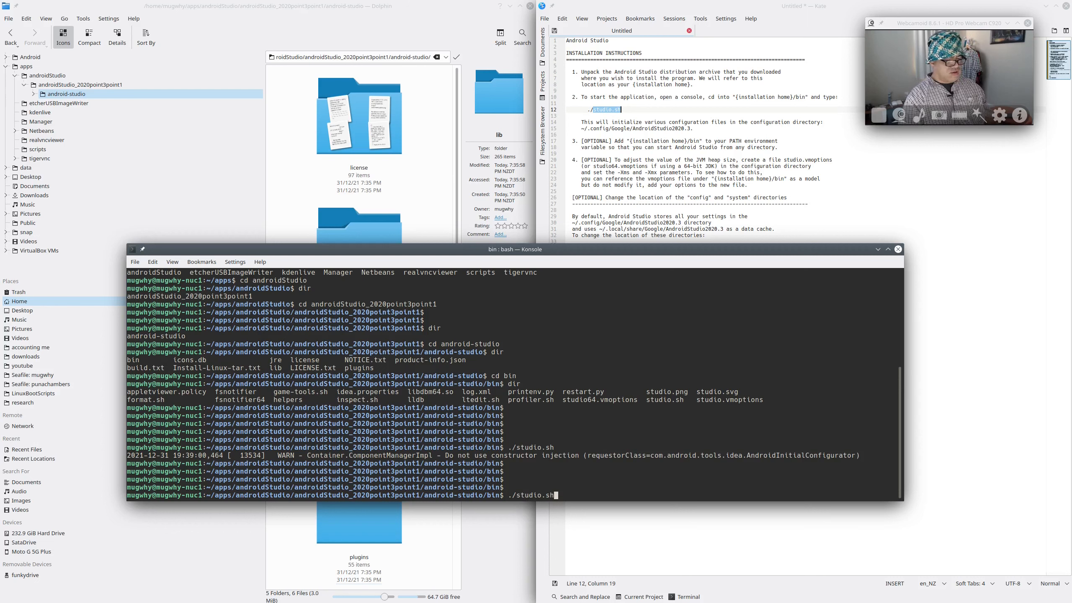
key(Return)
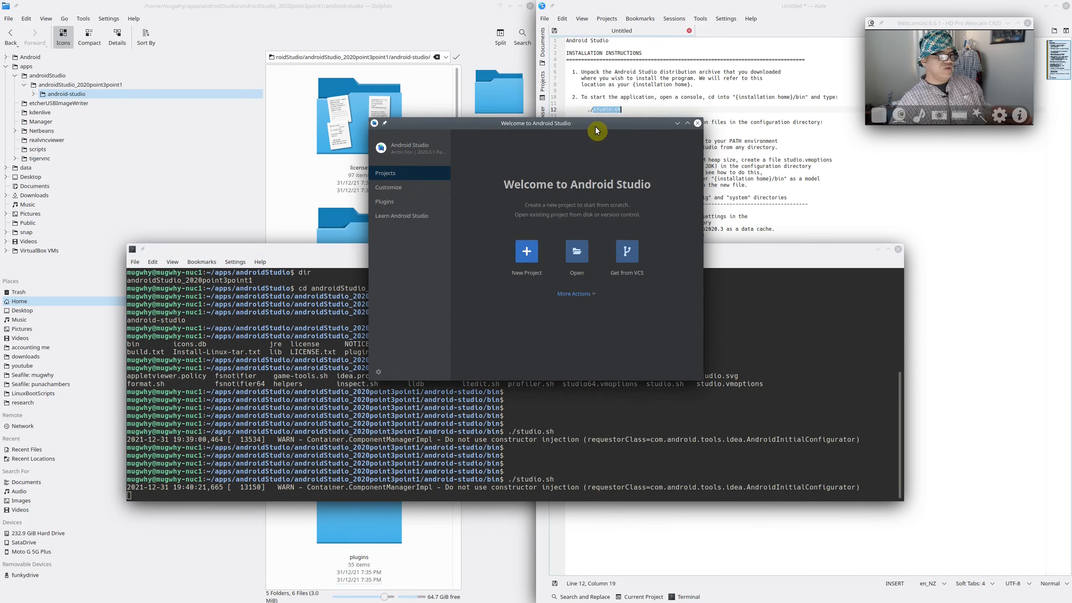
Move the welcome window clear of the terminal to review the commands, then close Android Studio and Konsole
drag(596, 129, 592, 67)
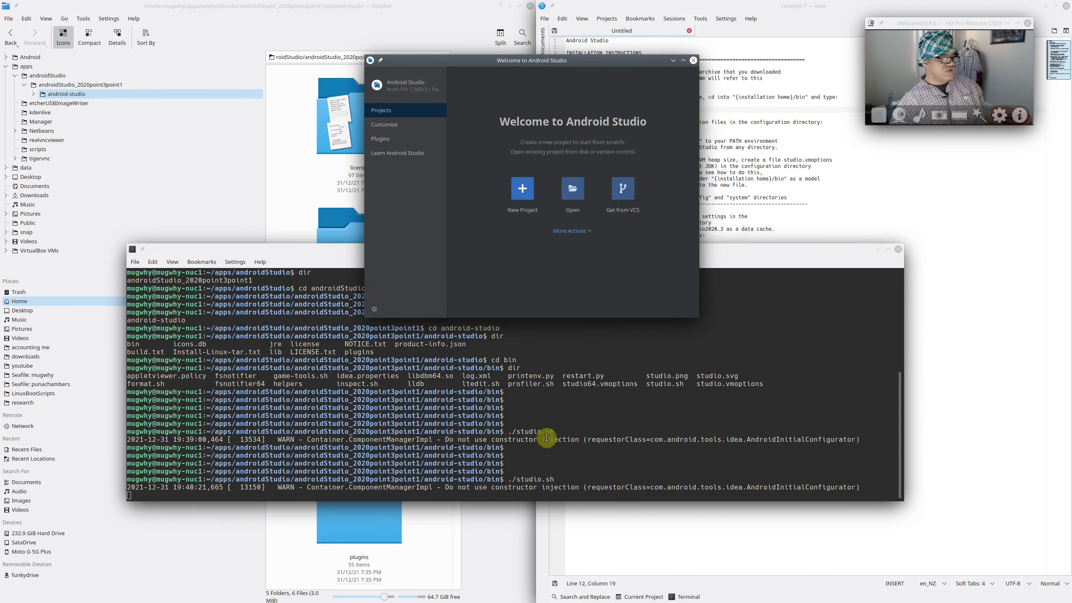
scroll(491, 414, up, 2)
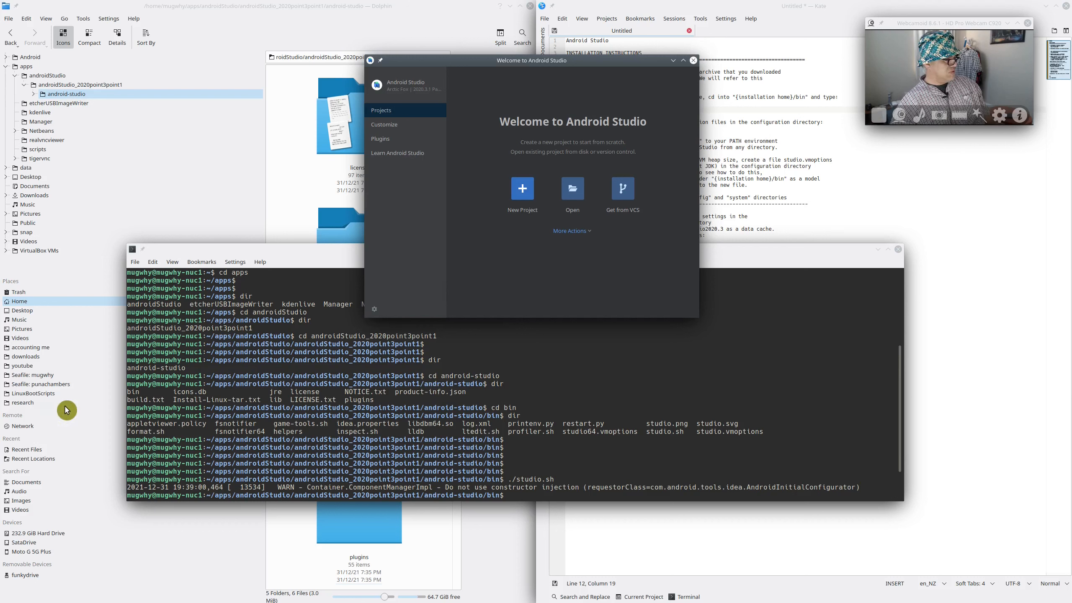
scroll(391, 411, down, 2)
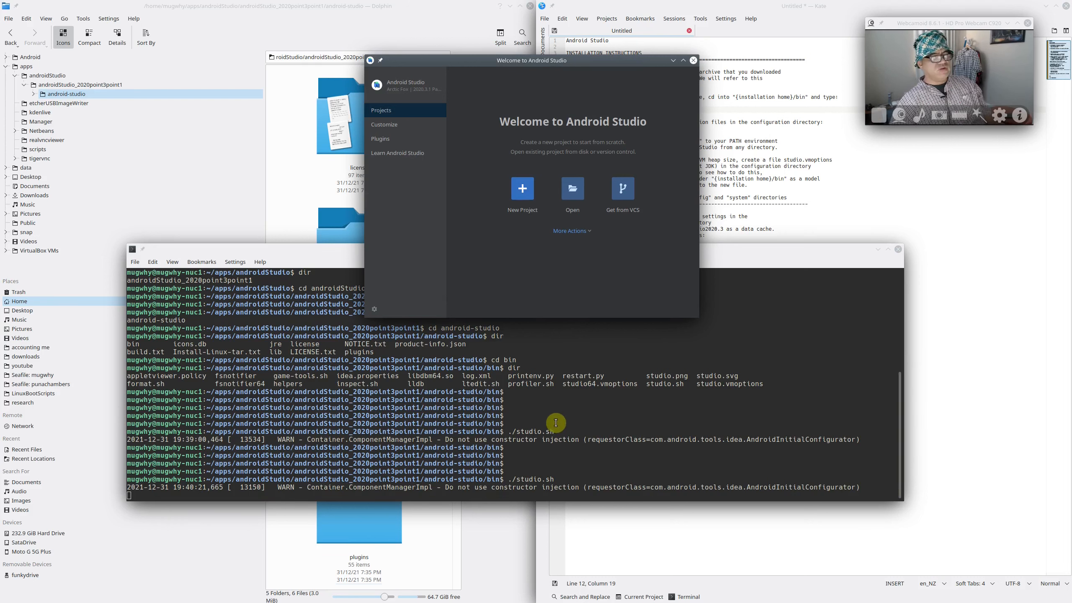
click(694, 65)
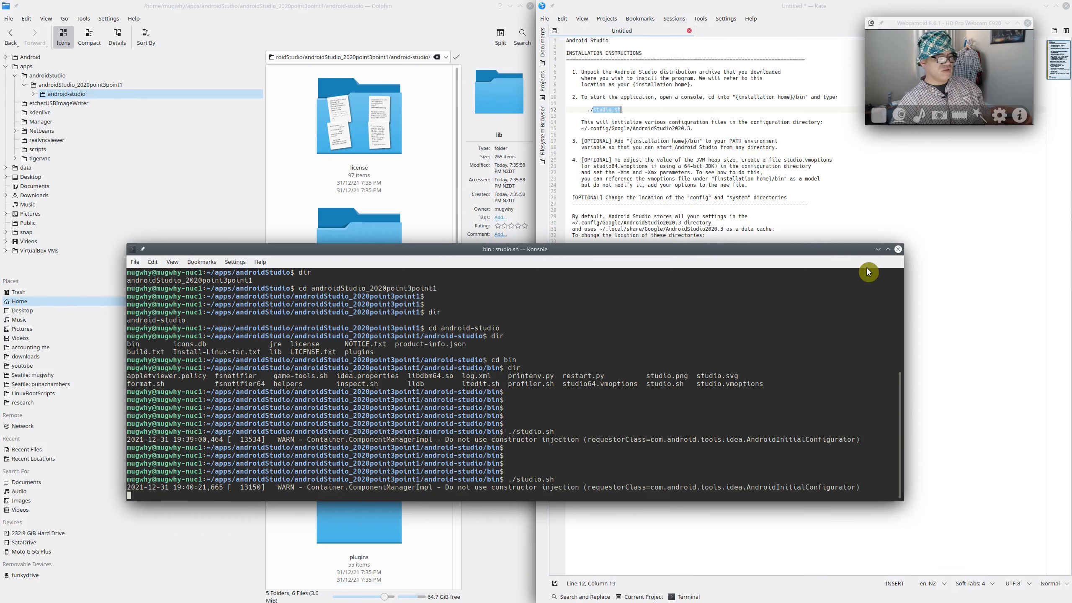
click(899, 253)
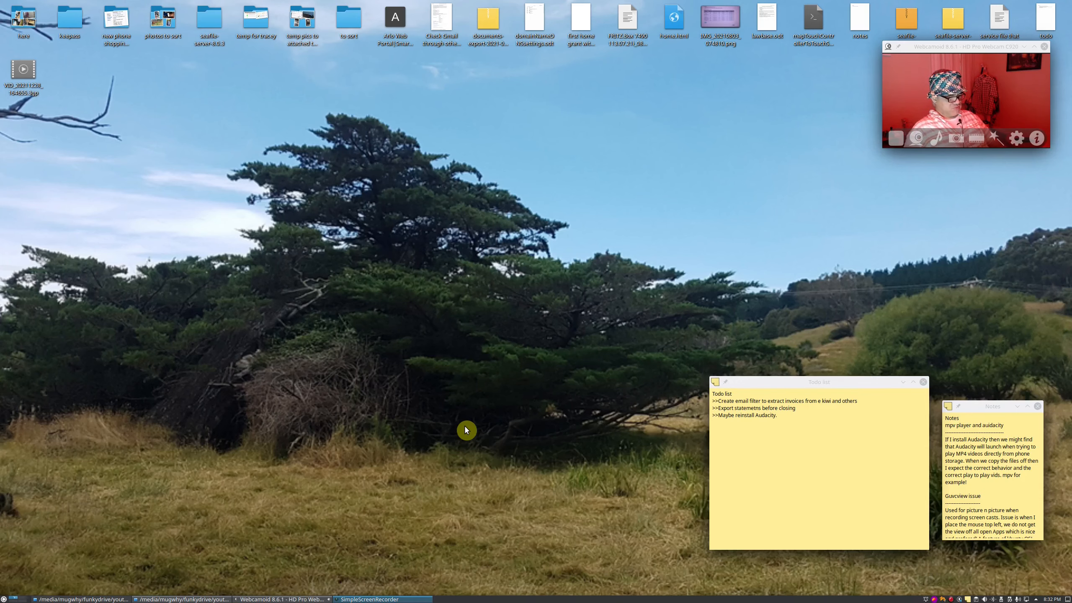
Open Dolphin, browse to apps/androidStudio/androidStudio_2020point3point1/android-studio, and locate the Install-Linux-tar.txt file
key(super)
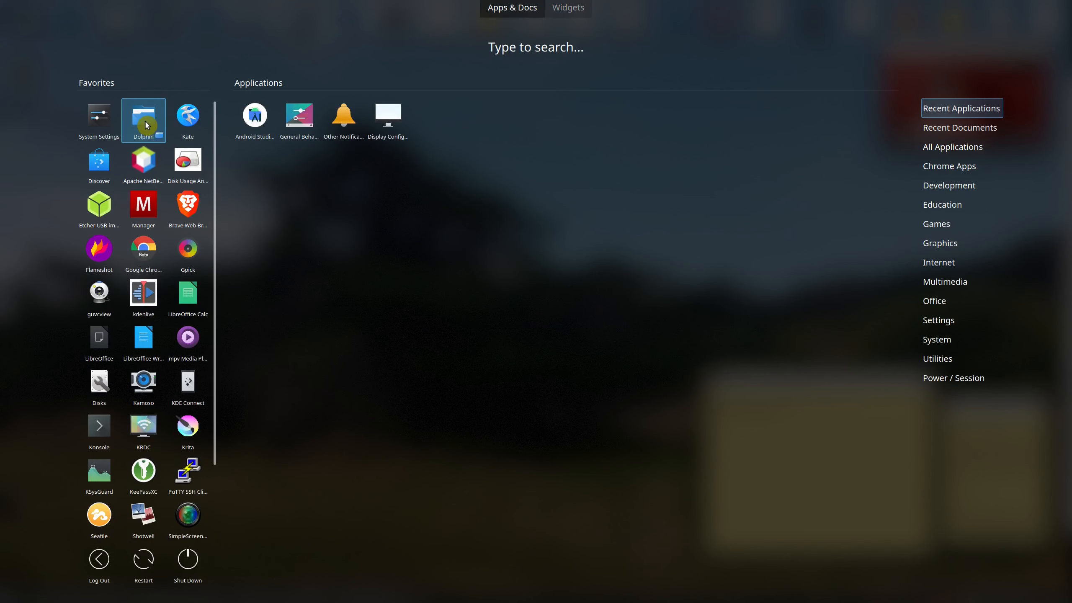
click(146, 125)
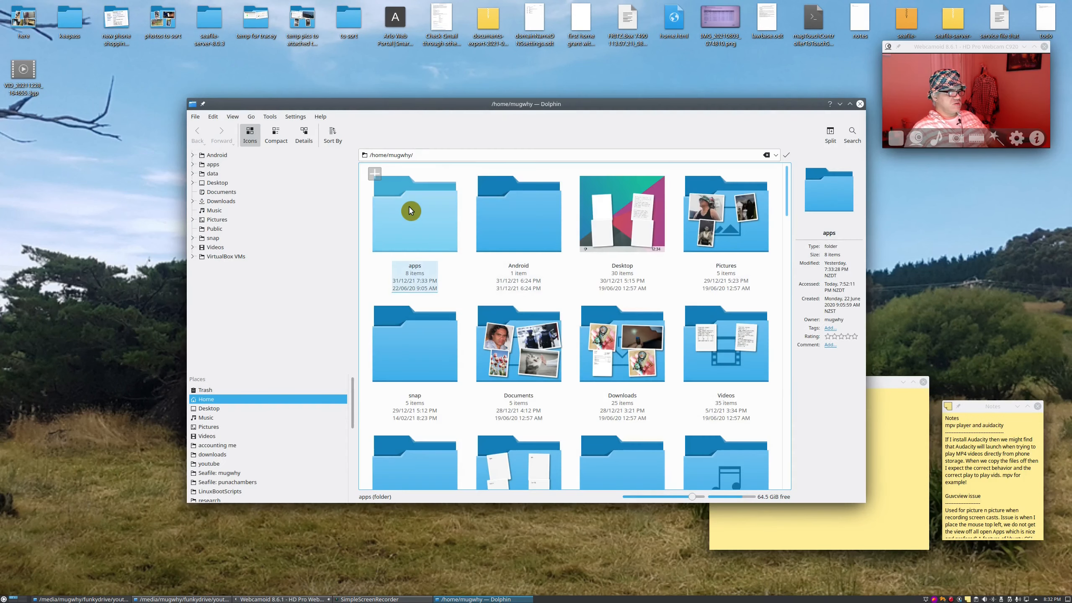
click(410, 210)
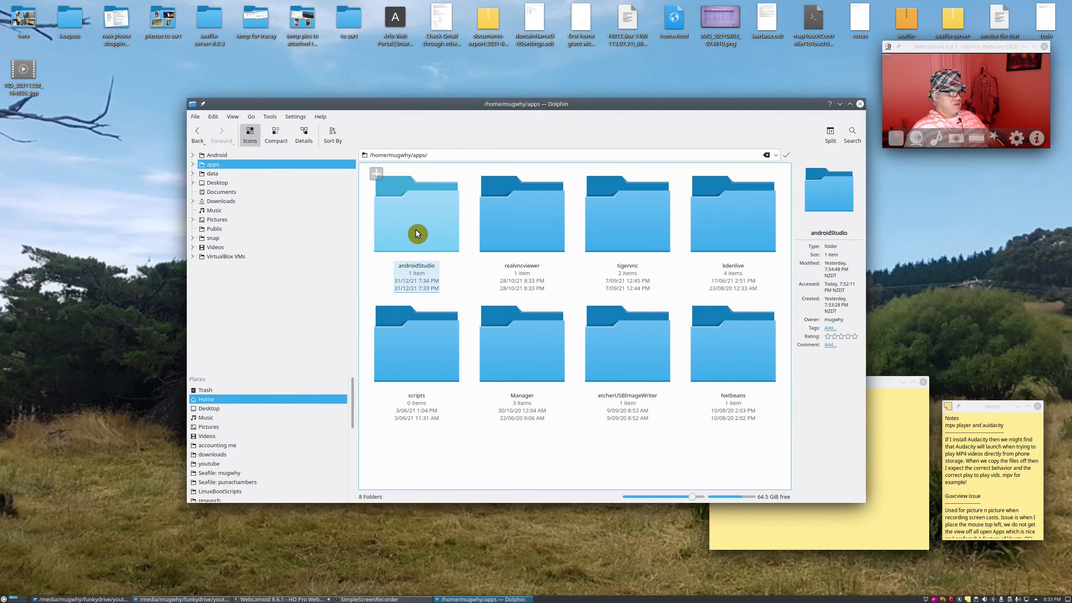
click(413, 231)
click(401, 225)
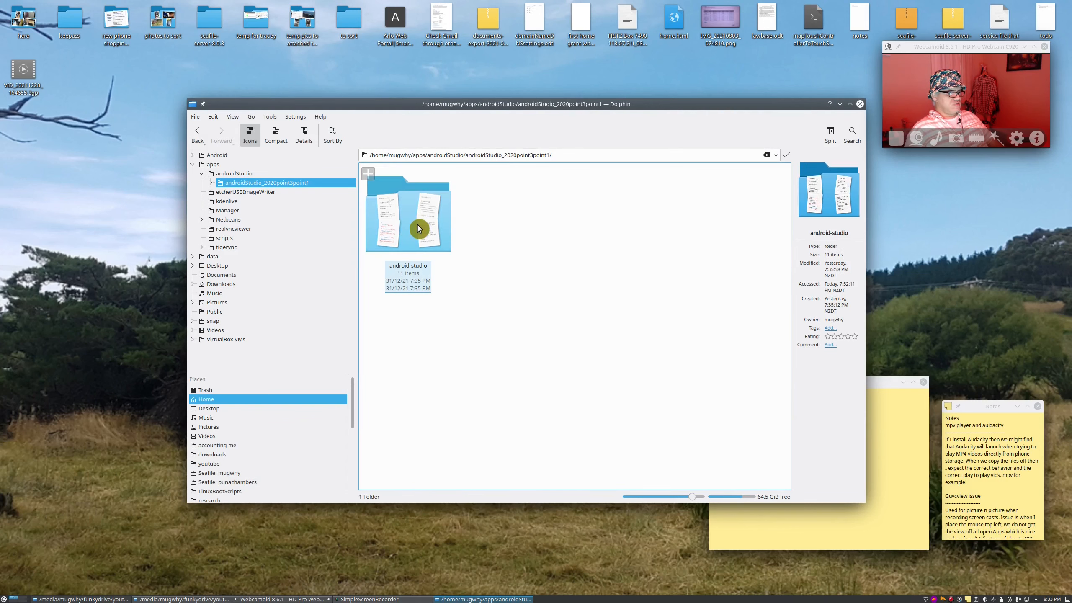
click(418, 228)
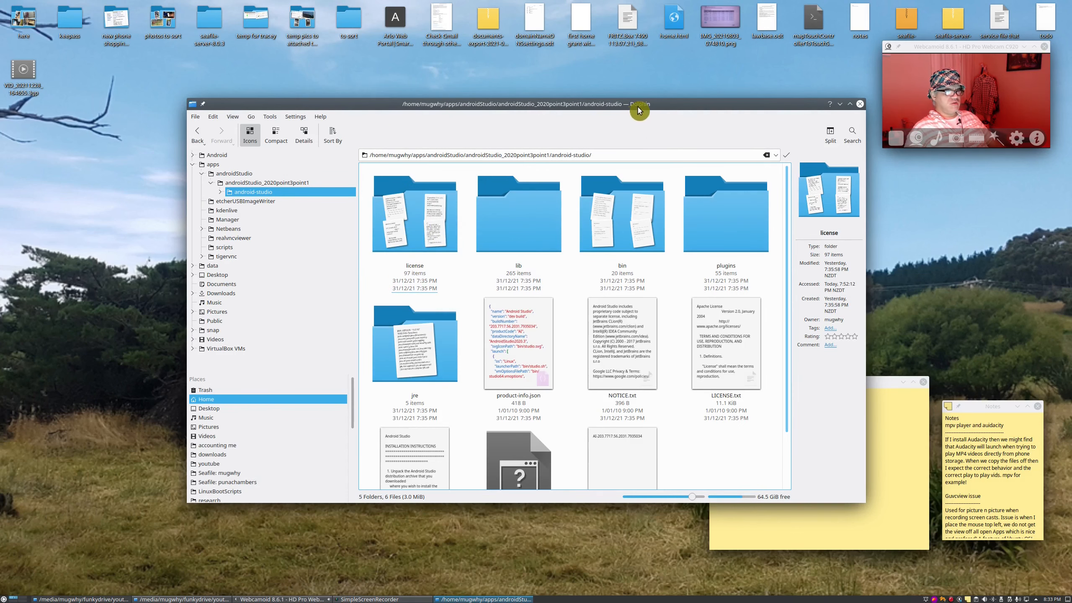
drag(641, 105, 524, 67)
scroll(459, 258, down, 2)
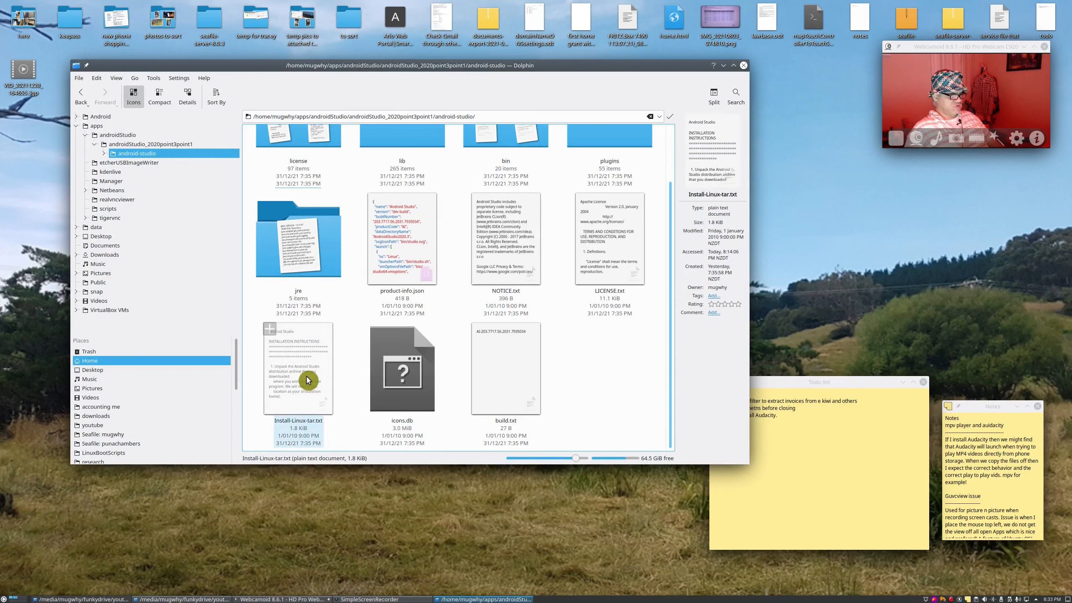
Open Install-Linux-tar.txt in Kate, place it beside Dolphin, and highlight the studio.sh start command in the instructions
right_click(307, 376)
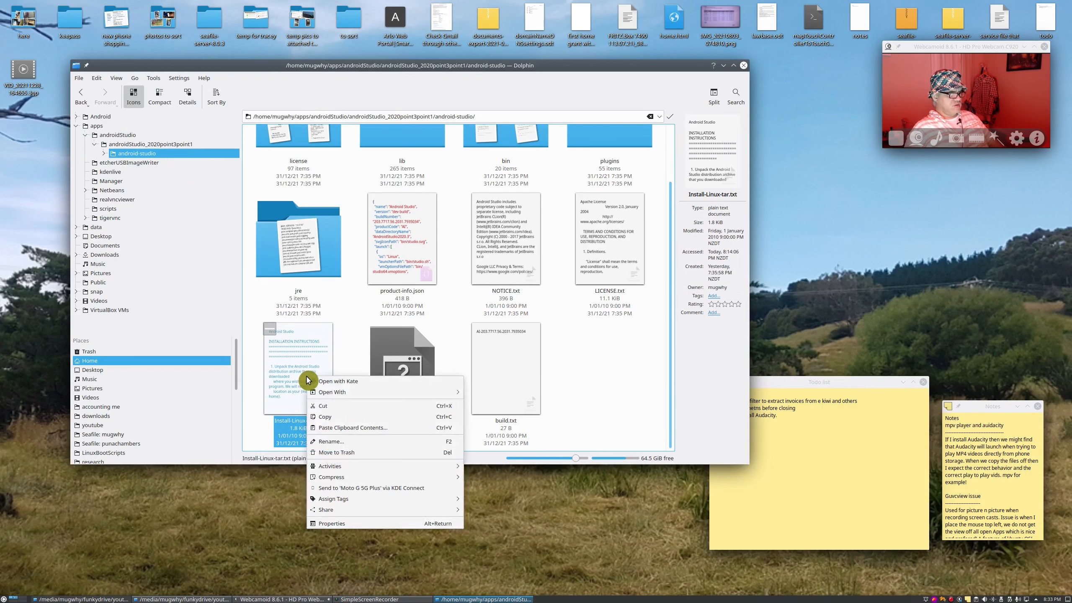
click(357, 381)
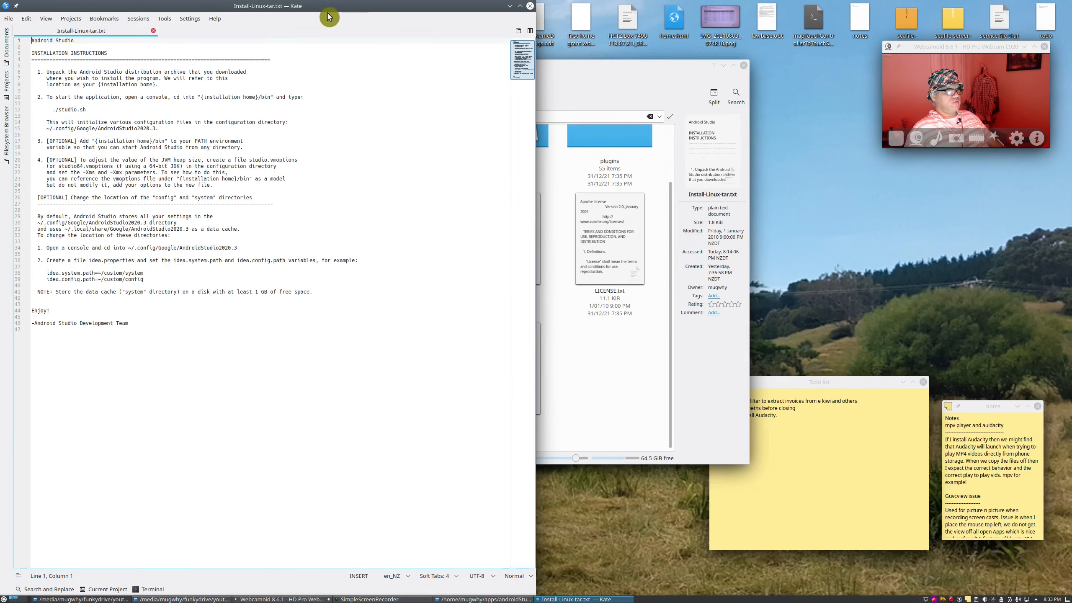
drag(329, 17, 1066, 195)
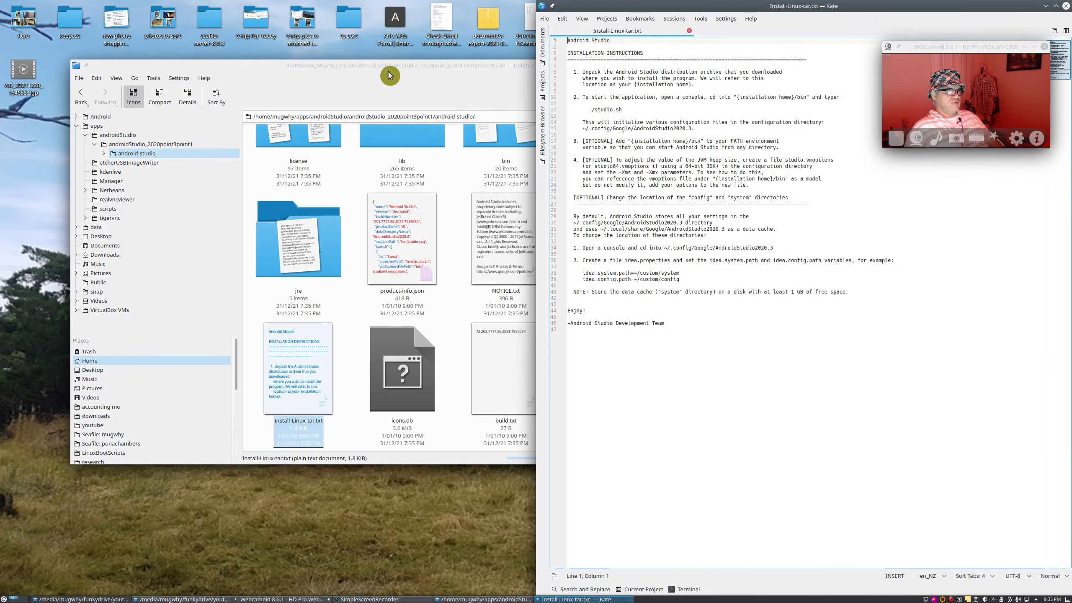
drag(391, 72, 312, 189)
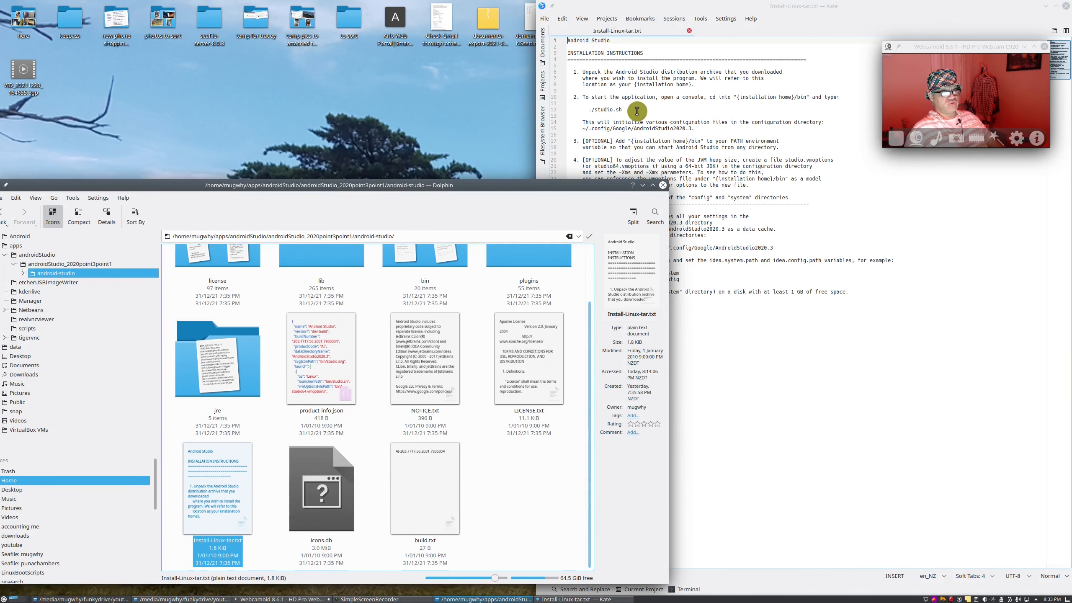
drag(636, 111, 592, 111)
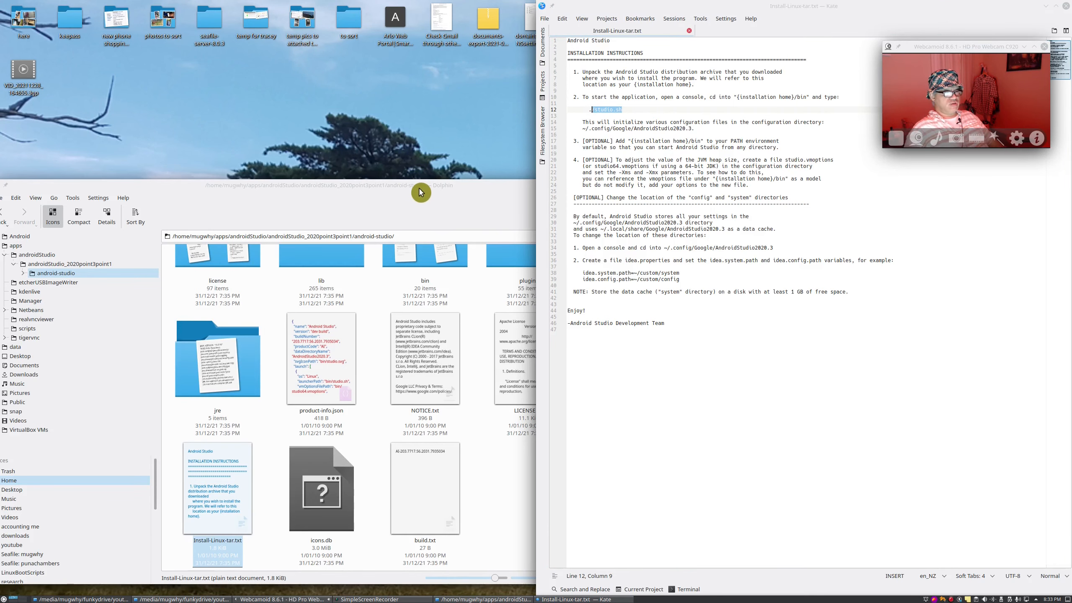
drag(418, 192, 464, 126)
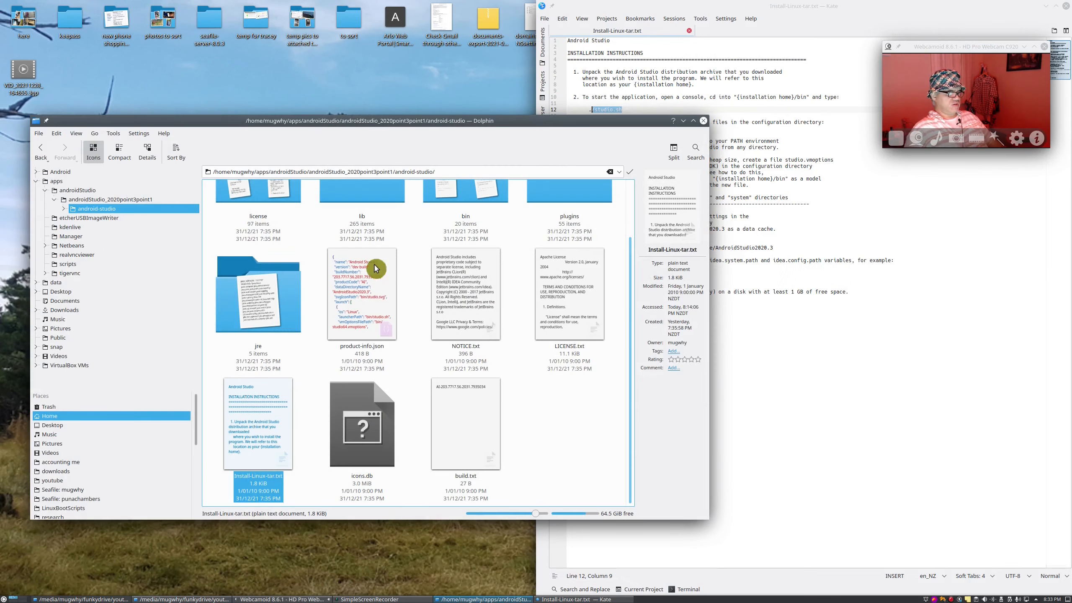
Check the Development category of the application launcher for an Android Studio entry, and close the launcher
click(4, 599)
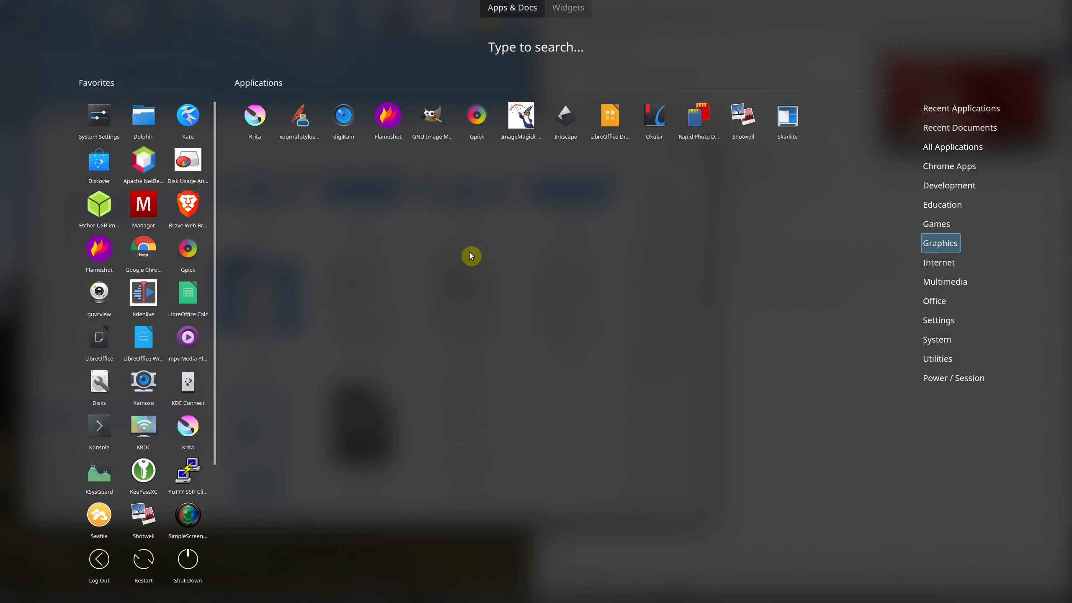
mouse_move(965, 192)
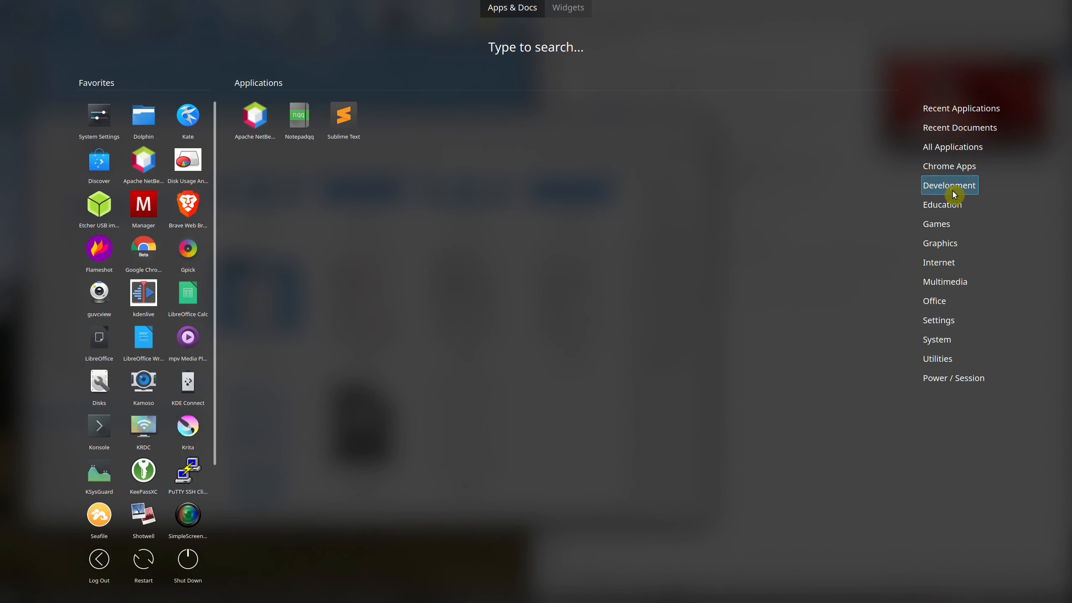
key(Escape)
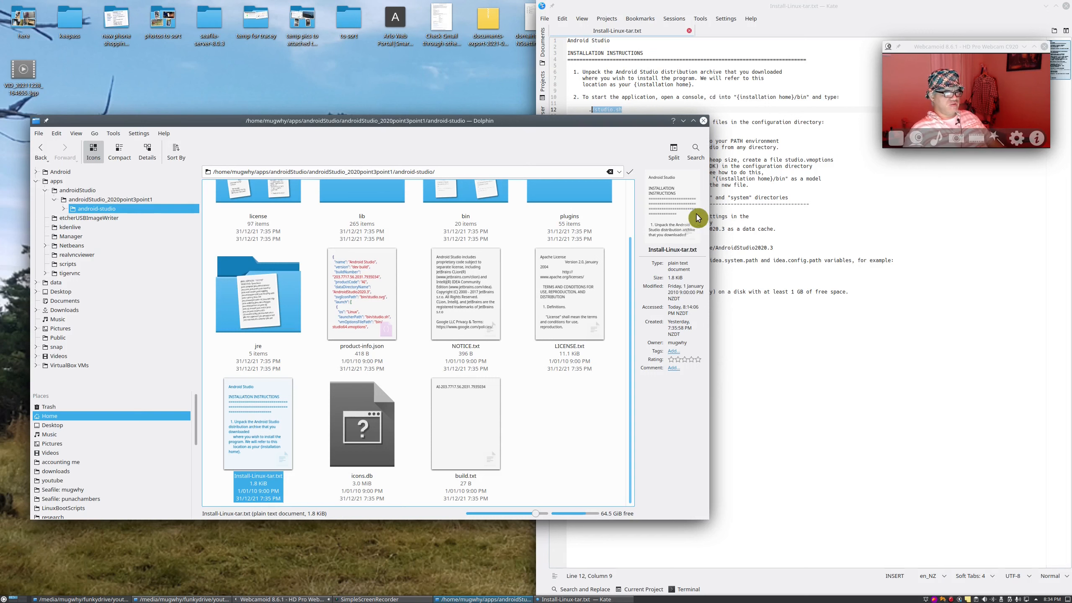
Open the bin folder inside android-studio in Dolphin and locate the studio.sh script
drag(430, 123, 559, 142)
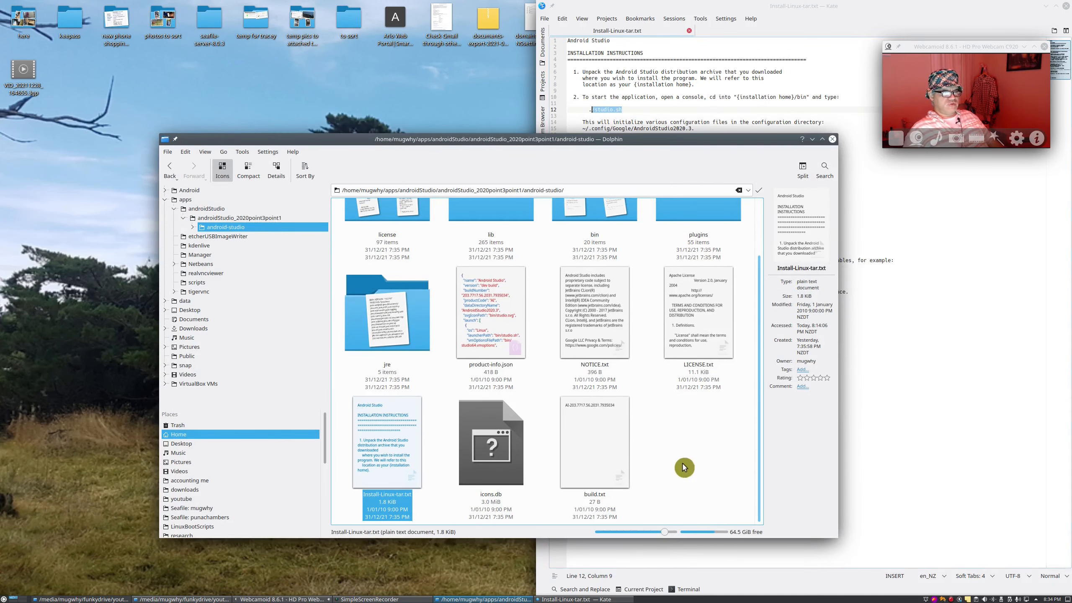
scroll(692, 498, up, 1)
click(598, 246)
double_click(597, 246)
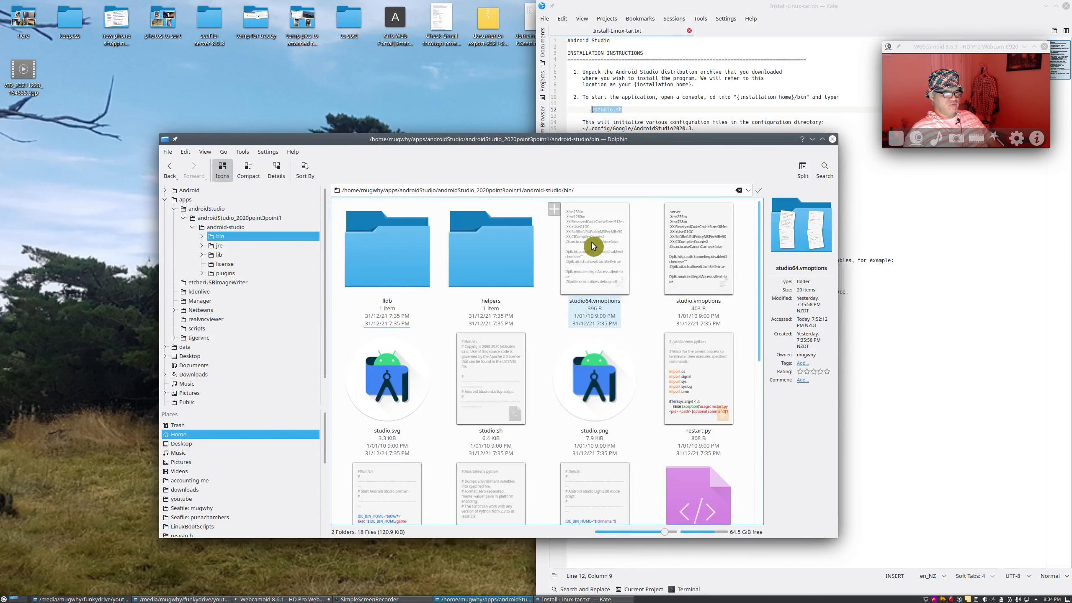
scroll(567, 412, down, 1)
click(490, 366)
scroll(613, 390, up, 1)
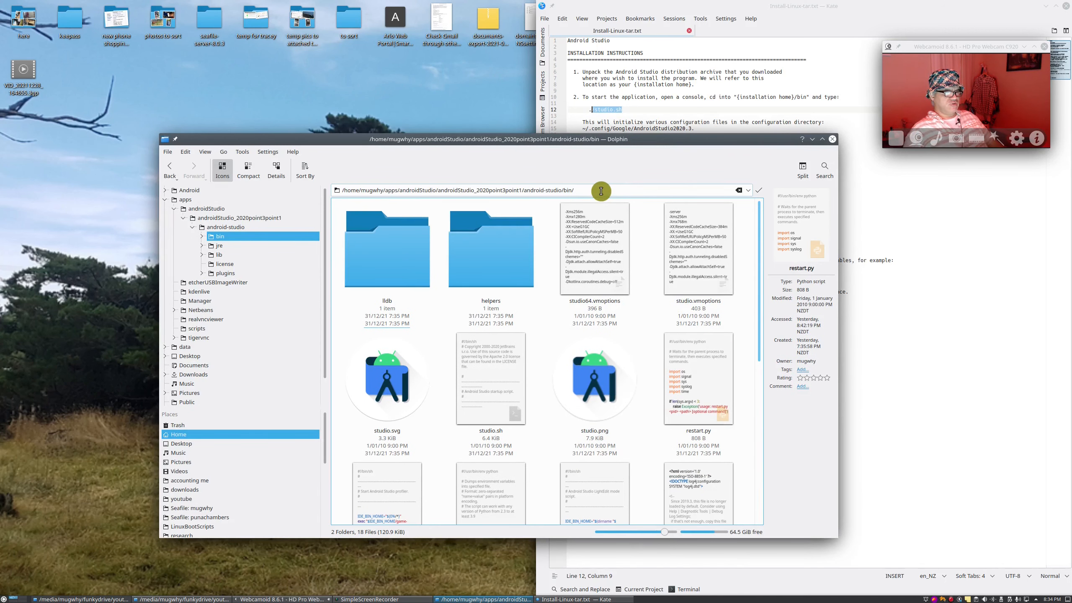
Copy the full path of the android-studio/bin folder and move the Dolphin window aside
drag(598, 192, 313, 186)
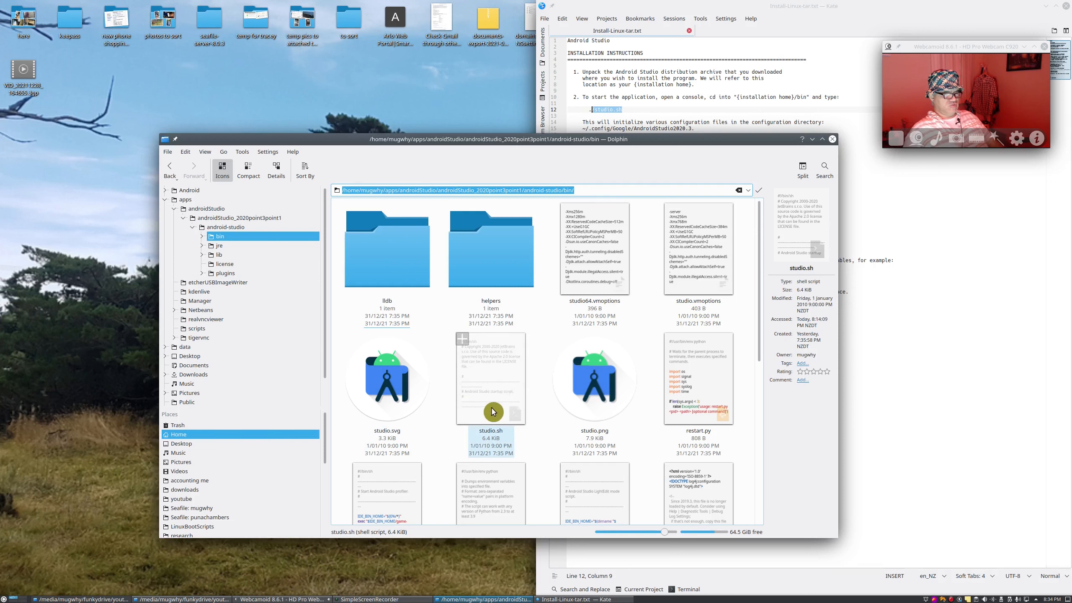
right_click(501, 190)
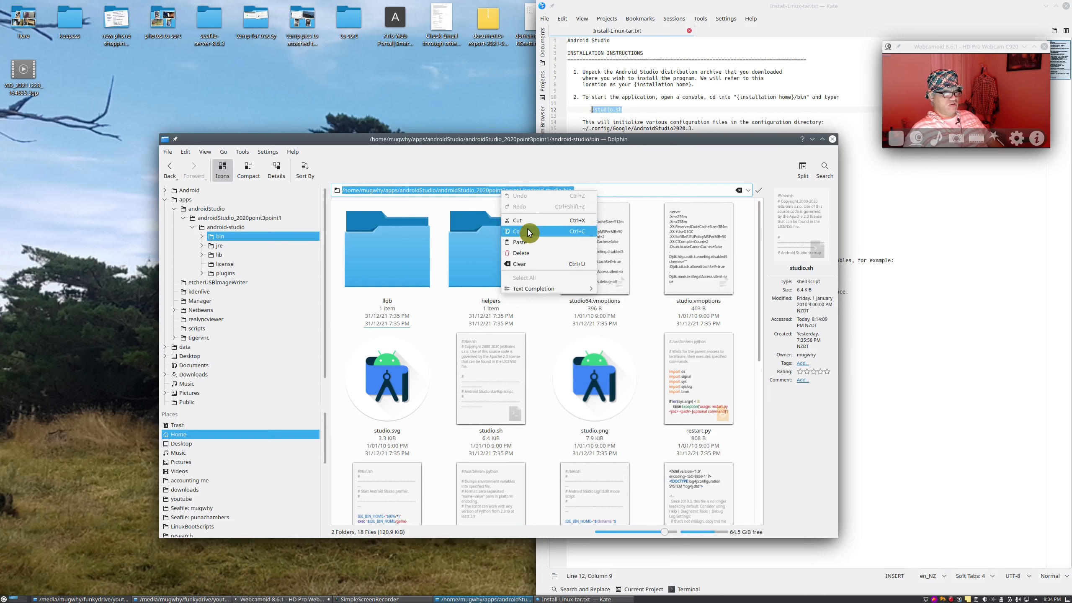
click(537, 234)
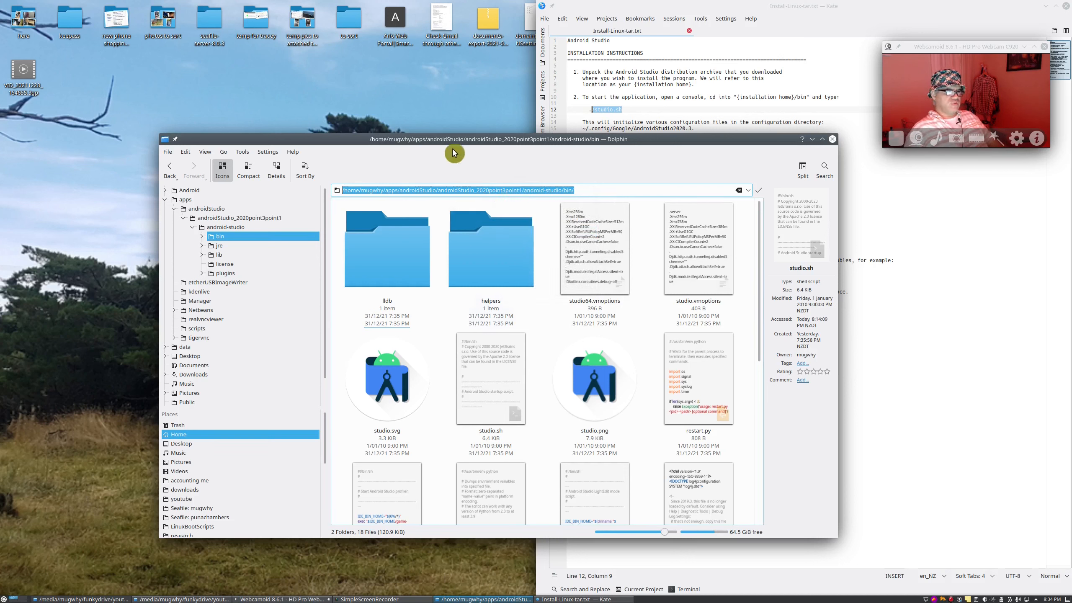
drag(456, 139, 583, 135)
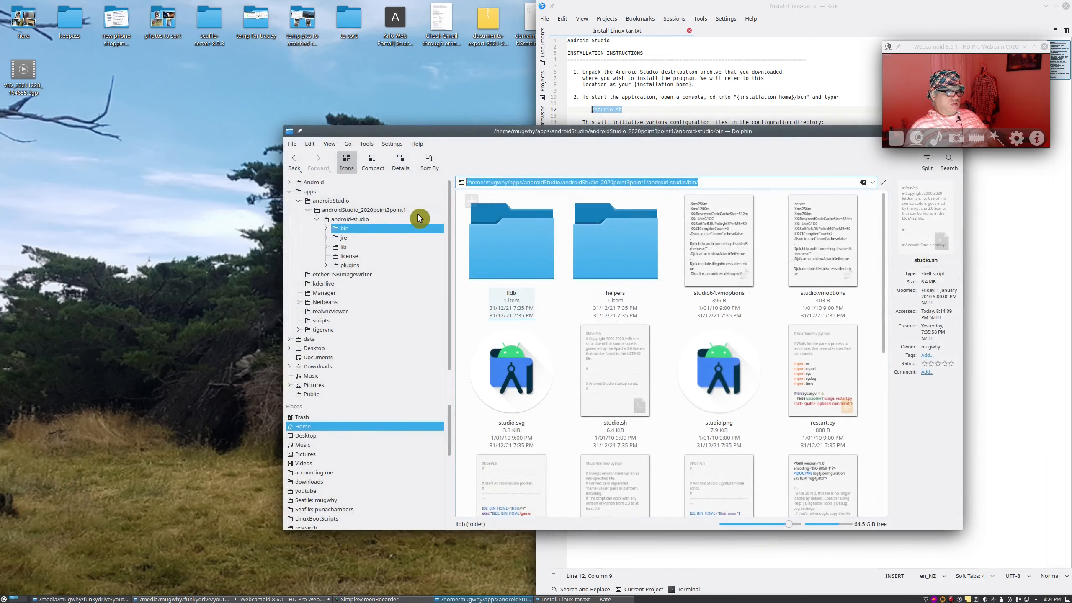
Open the KDE Menu Editor for the application launcher and move its window toward the middle of the desktop
click(4, 600)
click(5, 600)
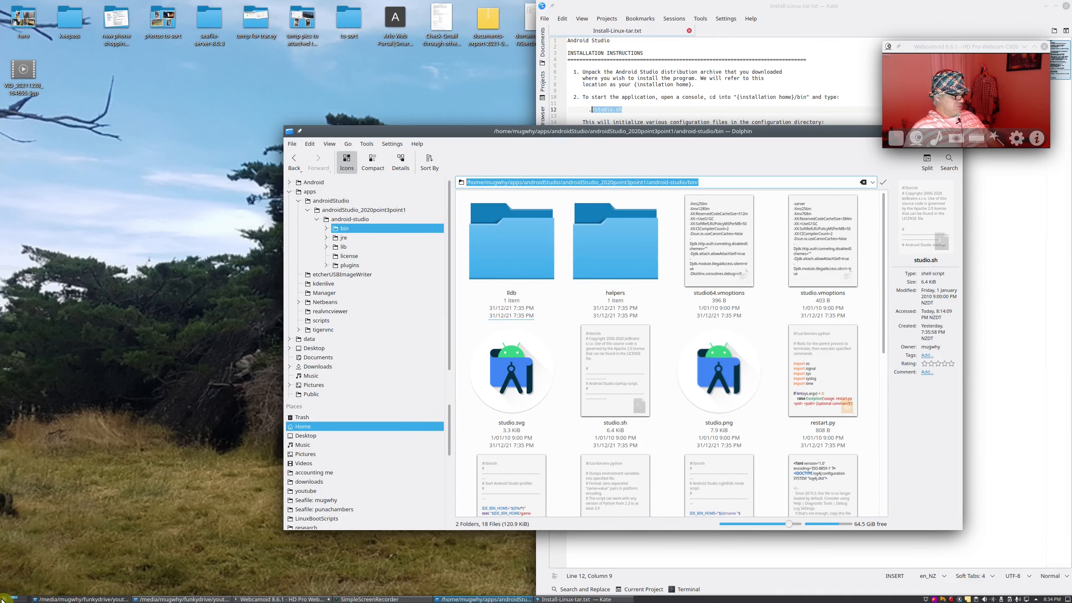
right_click(2, 600)
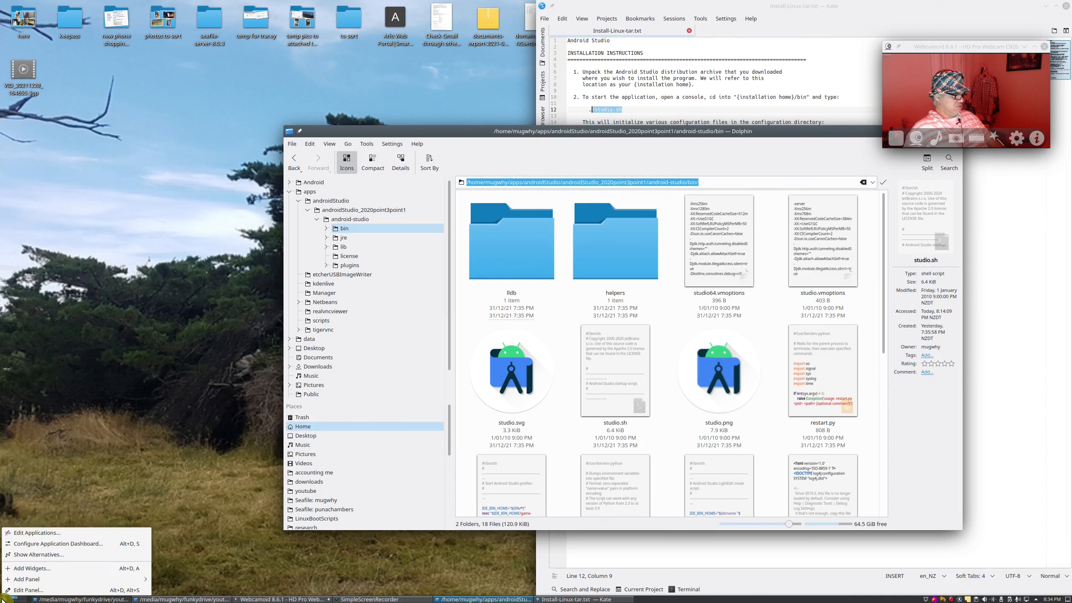
click(36, 541)
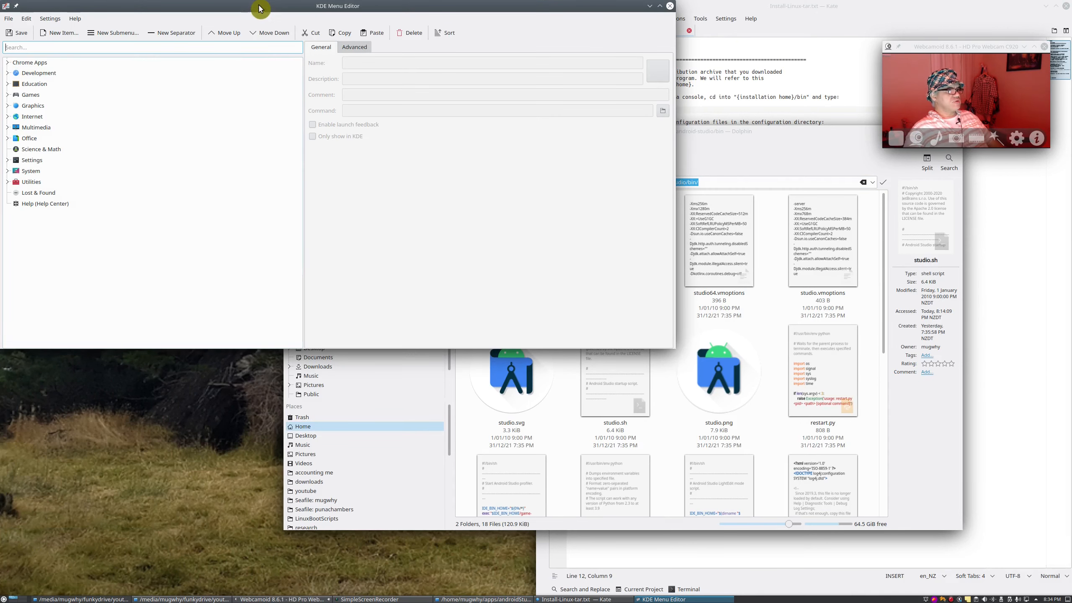
drag(251, 11, 448, 164)
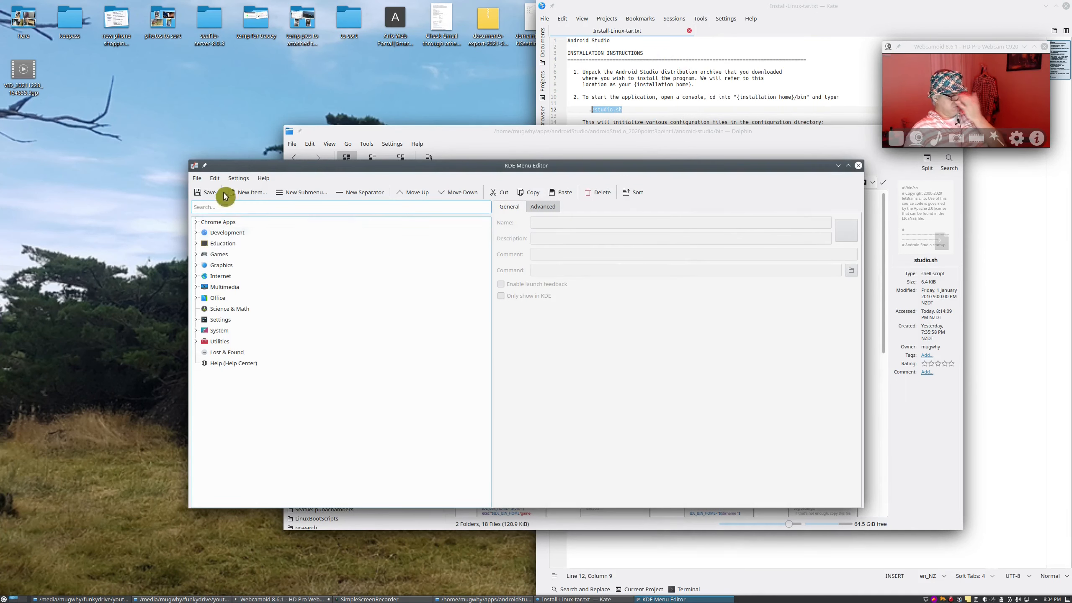
Create a new menu item named Android Studio 2020.3.1 under the Development category
click(196, 233)
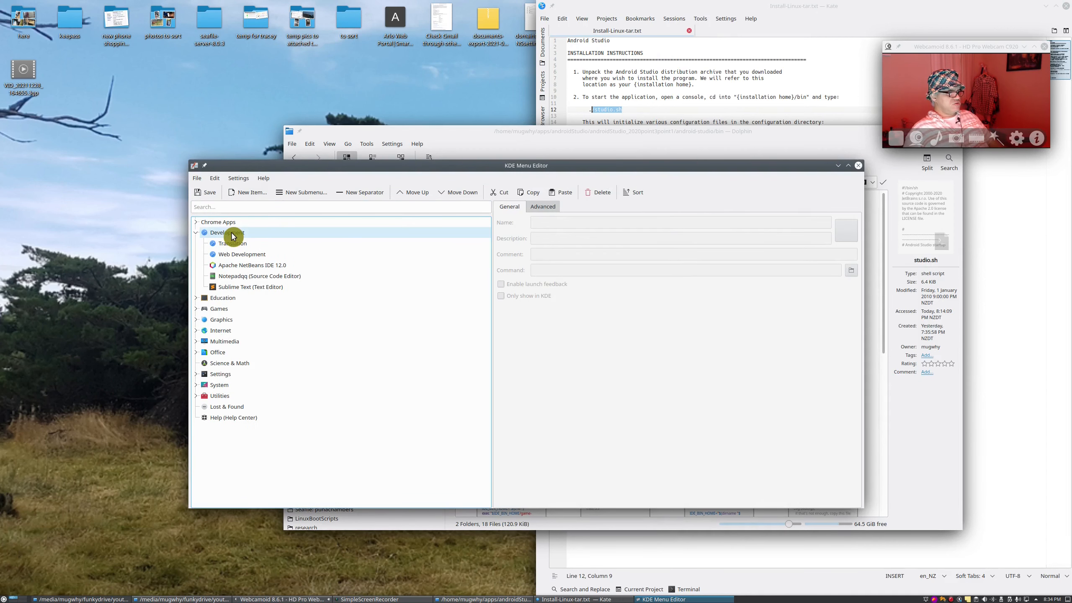
click(277, 235)
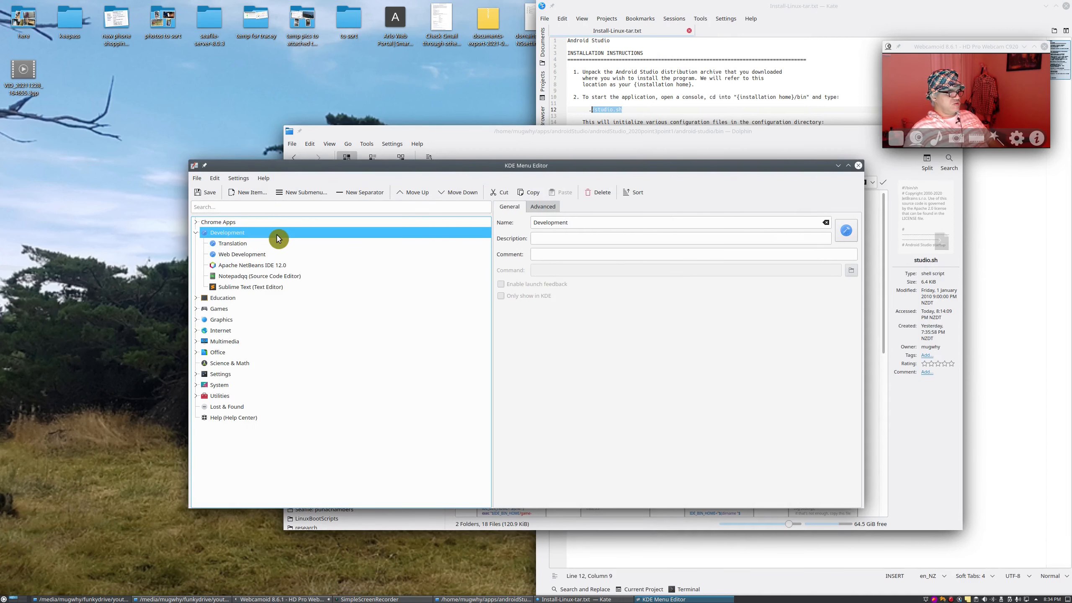
click(252, 197)
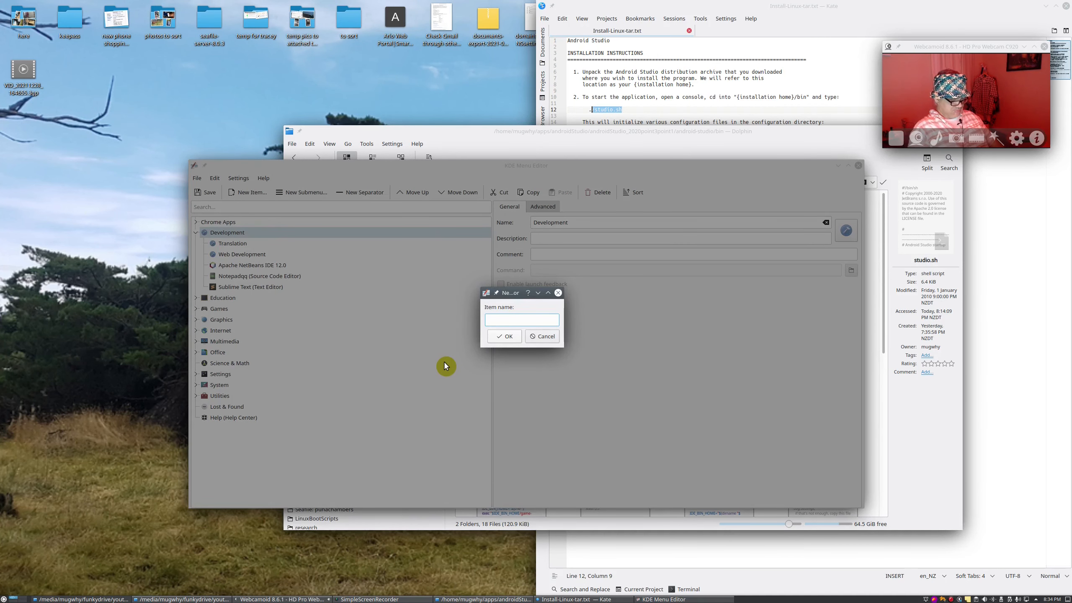
text(ndroid Studio)
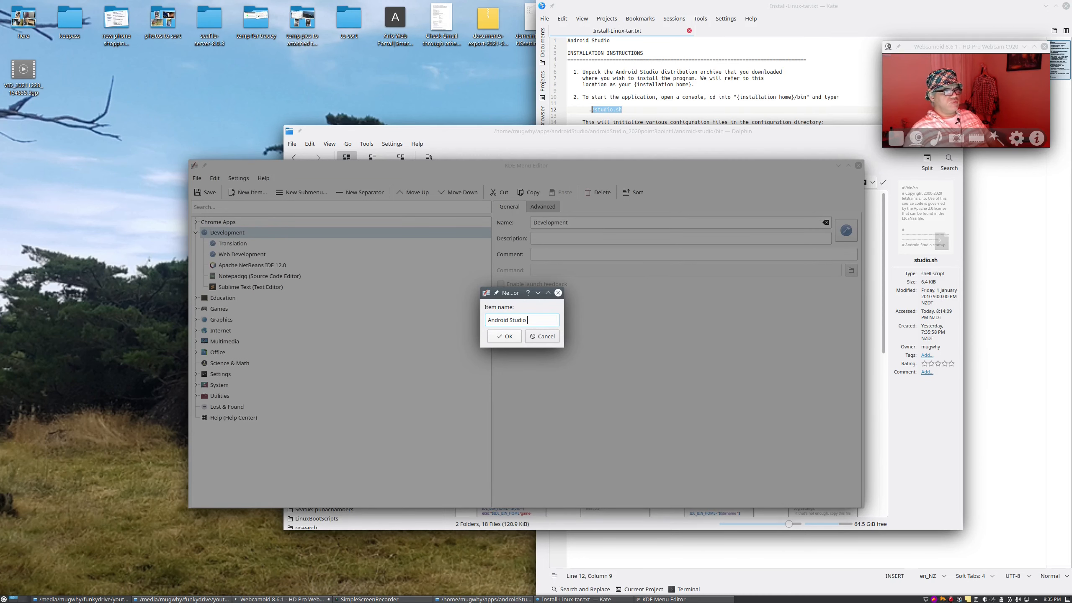
drag(594, 170, 766, 311)
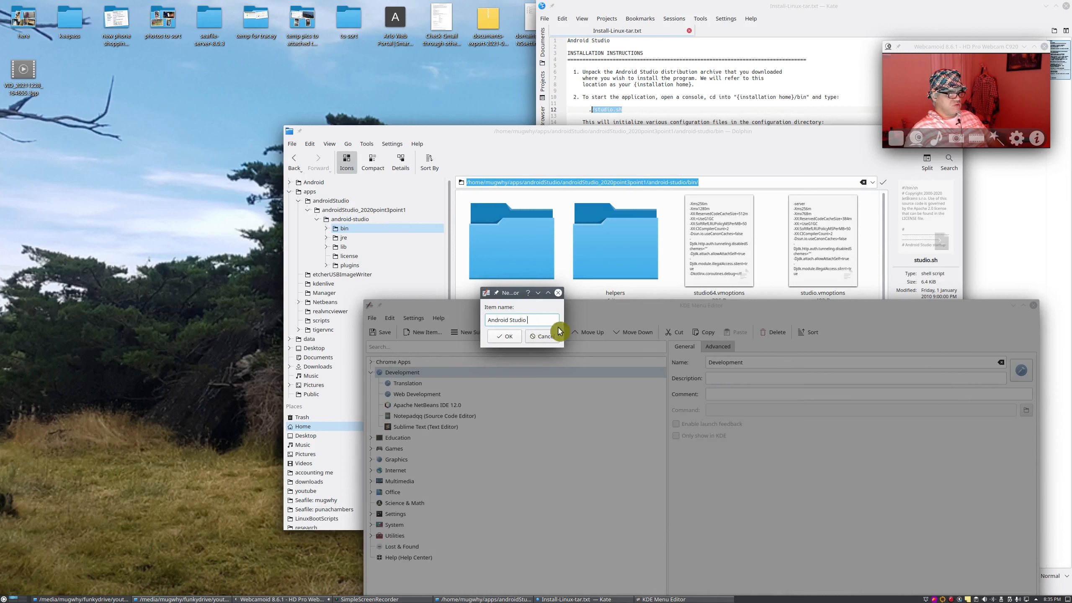
text(2020.3.1)
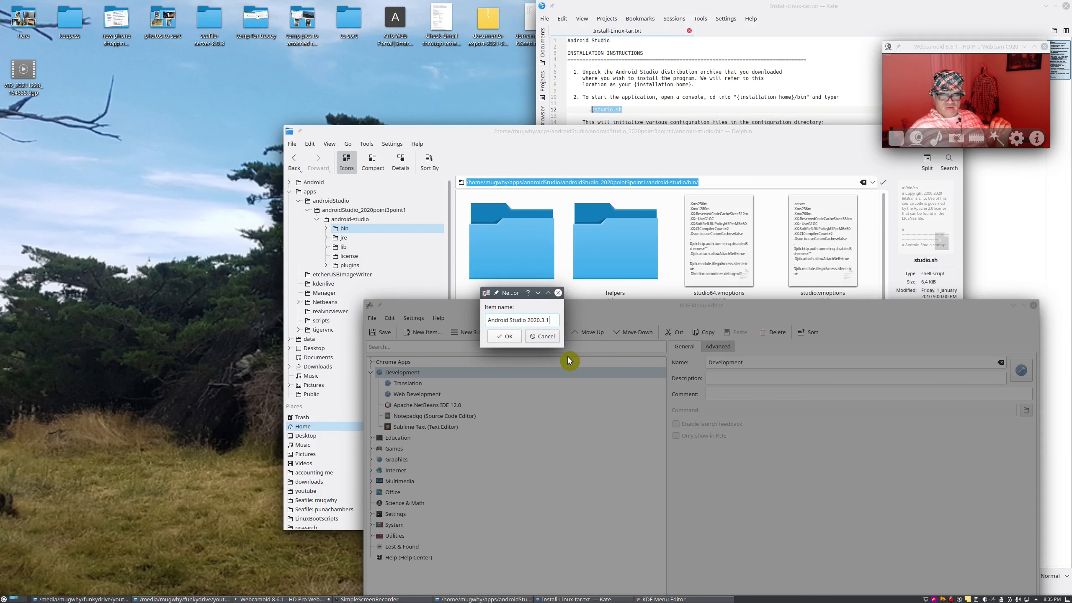
click(508, 337)
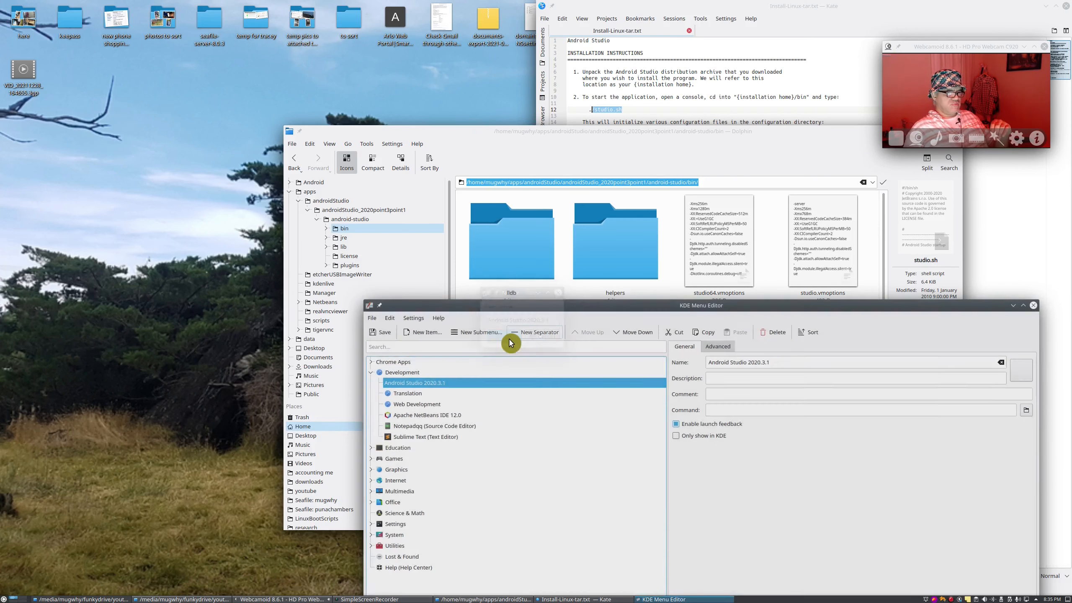
Paste the copied android-studio/bin folder path as the command of the Android Studio 2020.3.1 menu item
drag(696, 309, 497, 207)
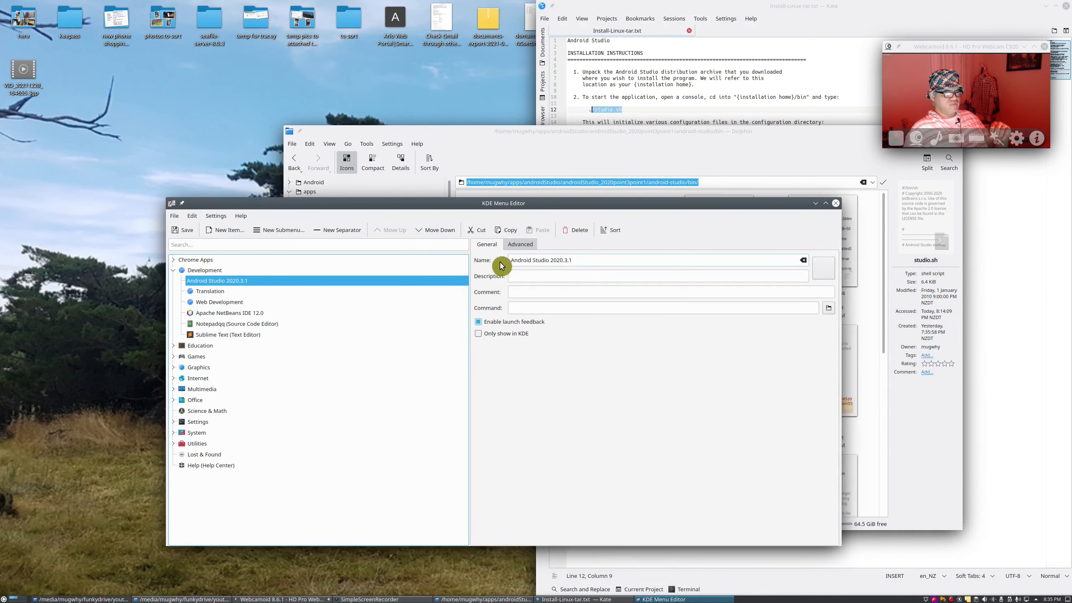
drag(507, 260, 594, 264)
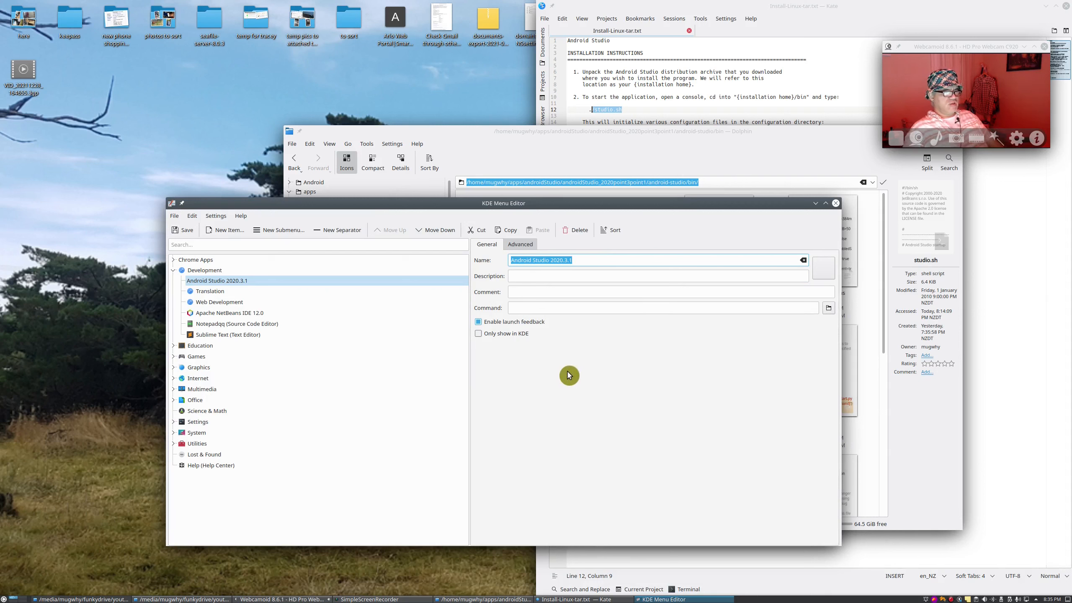
click(523, 292)
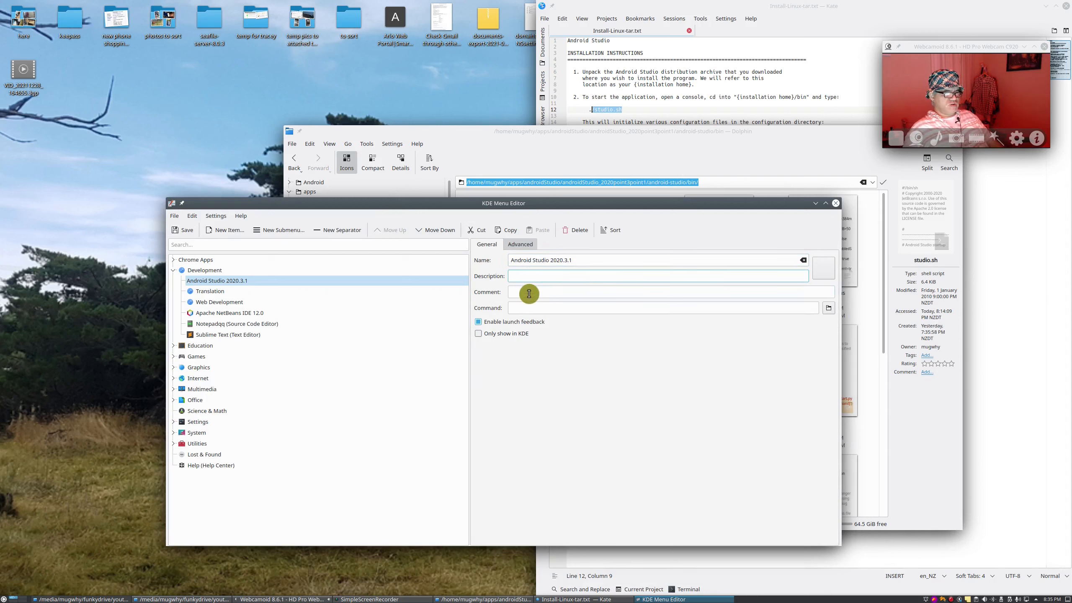
drag(543, 205, 490, 264)
click(466, 366)
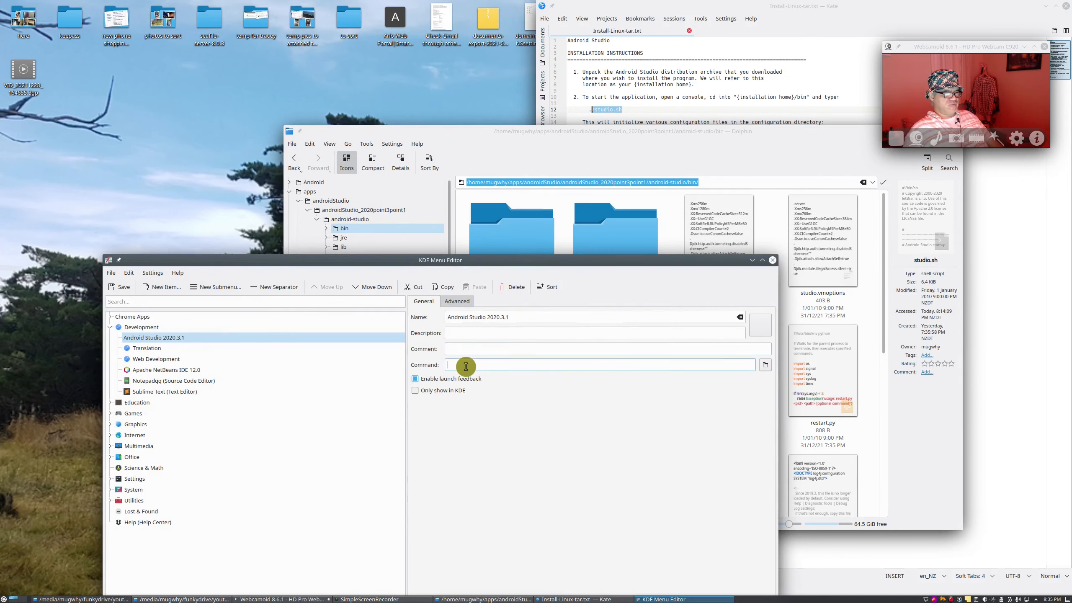
right_click(465, 366)
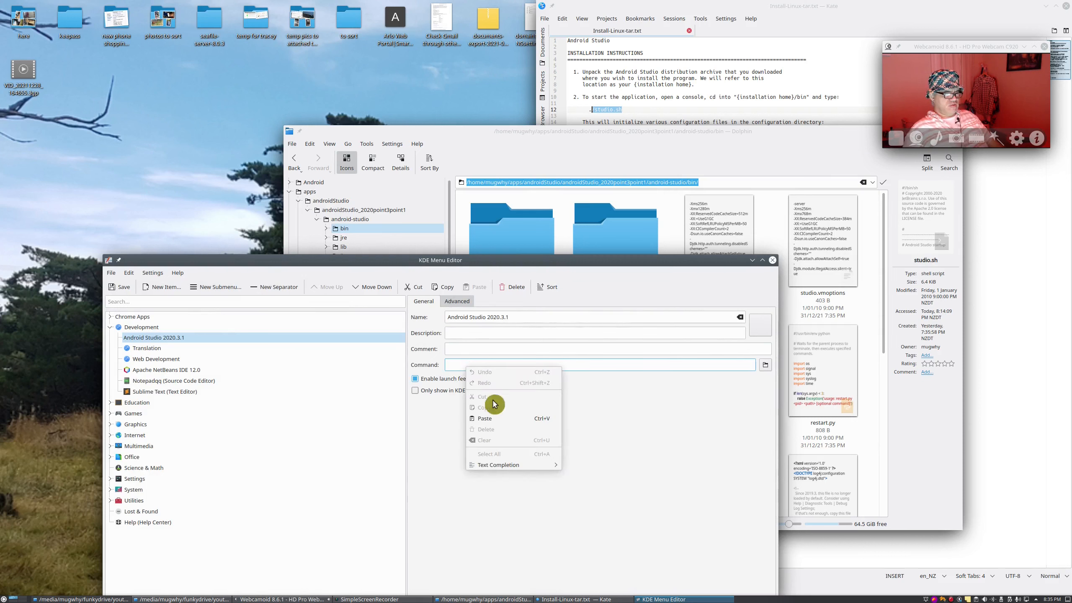
click(496, 419)
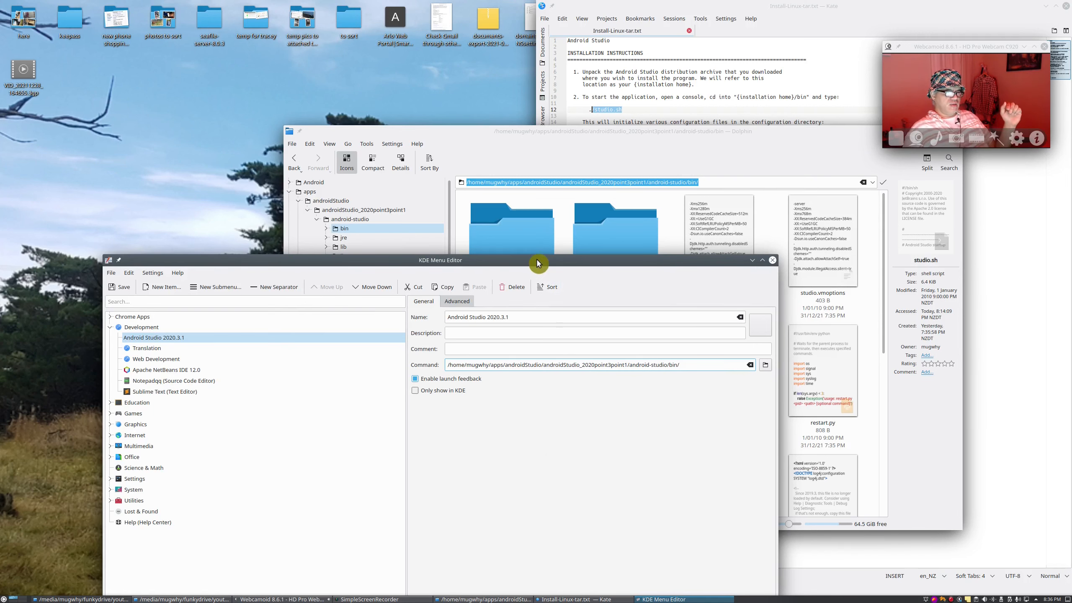
Append studio.sh to the path in the menu item's command and move the KDE Menu Editor window back into full view
drag(536, 260, 323, 208)
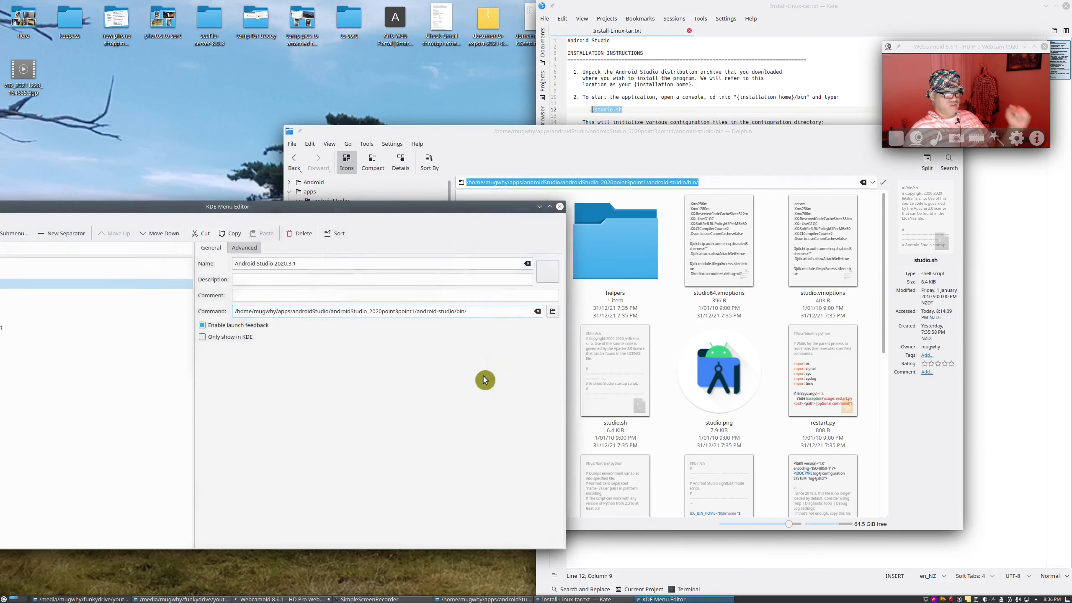
text(st)
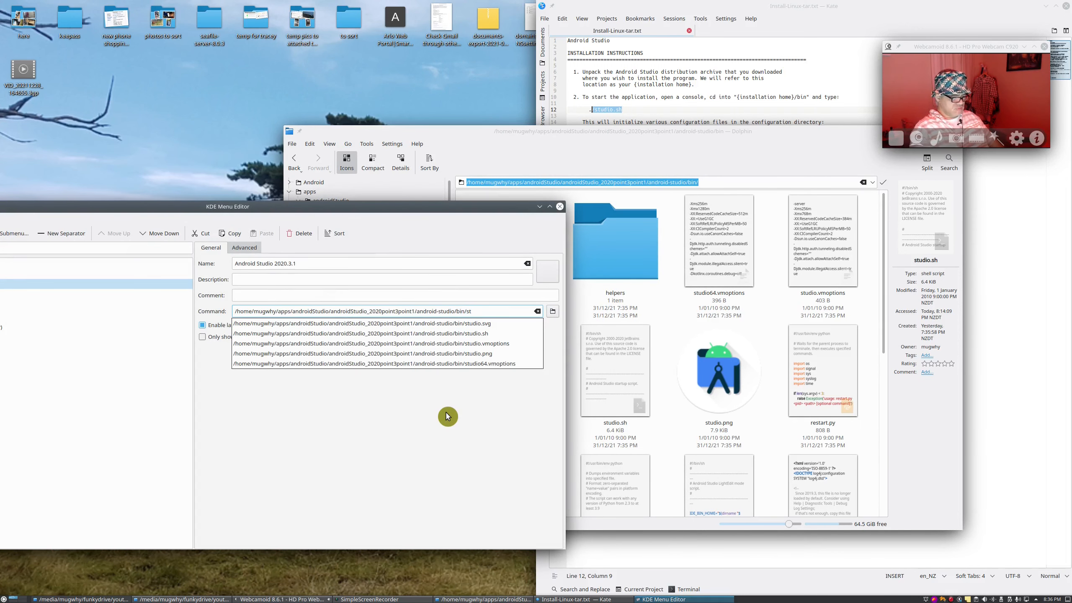
text(udio.)
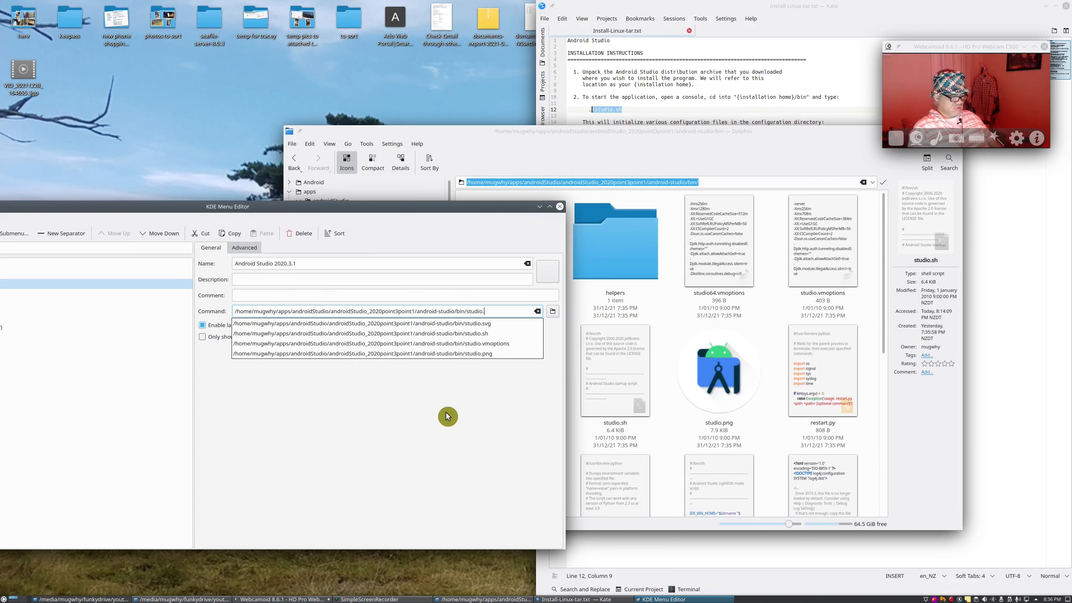
text(sh)
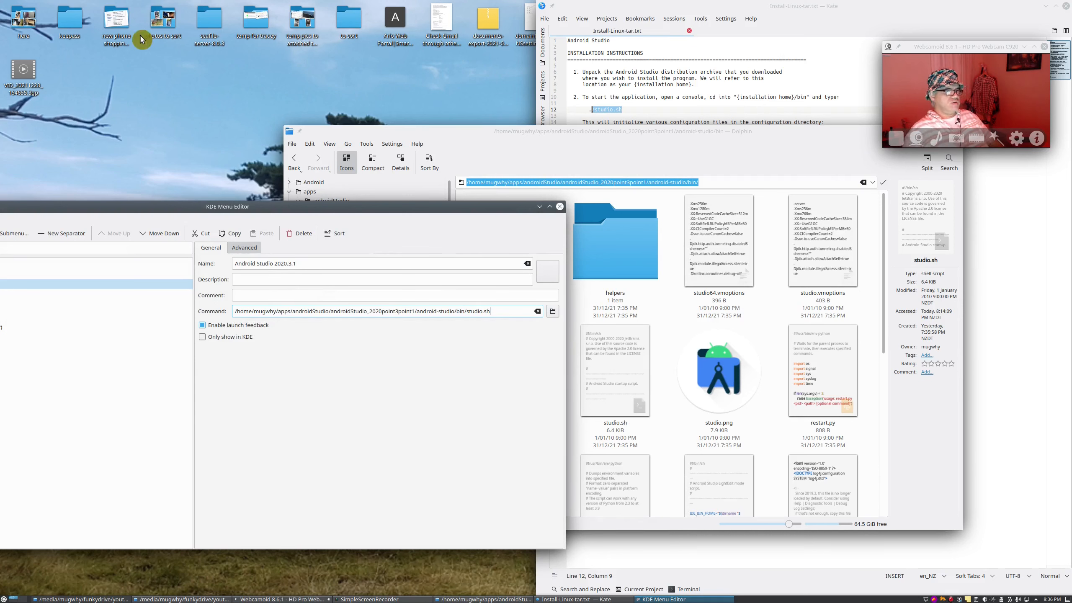
drag(149, 206, 406, 169)
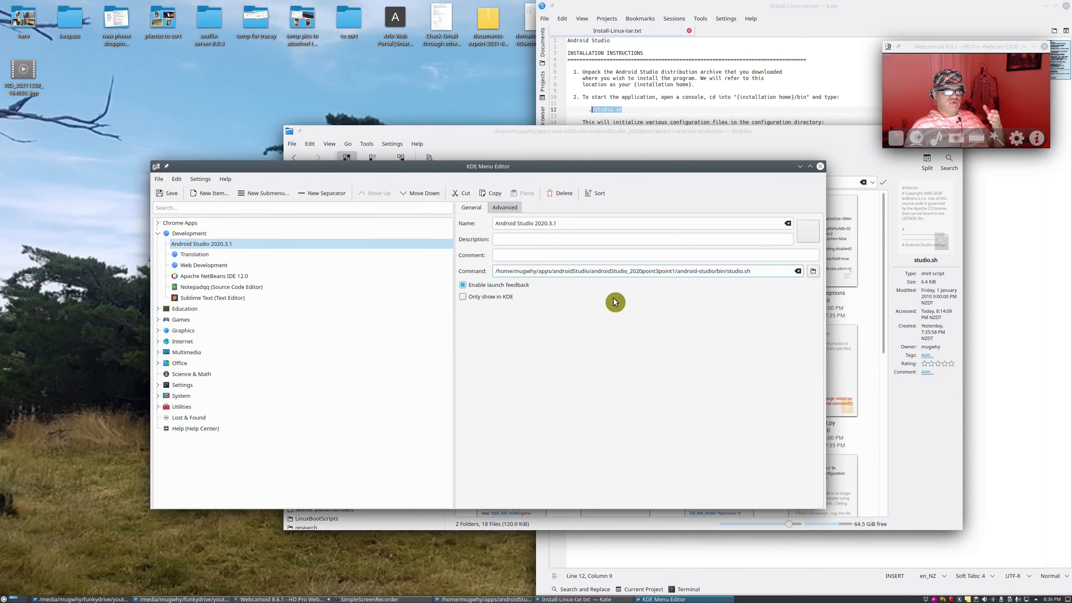
Copy the studio.png icon file from the android-studio/bin folder in Dolphin
drag(625, 171, 238, 136)
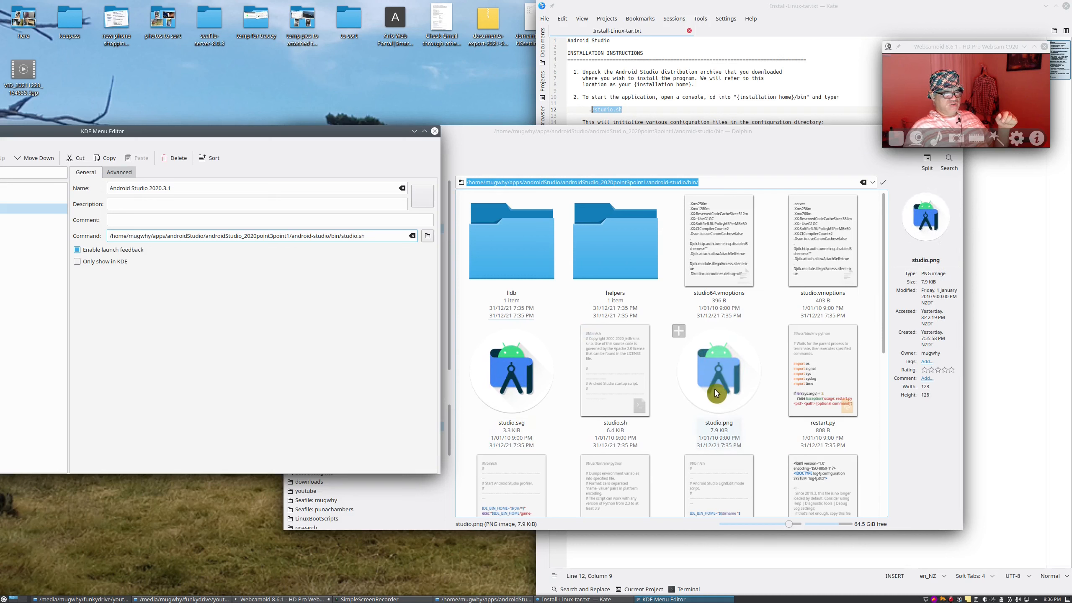
click(722, 377)
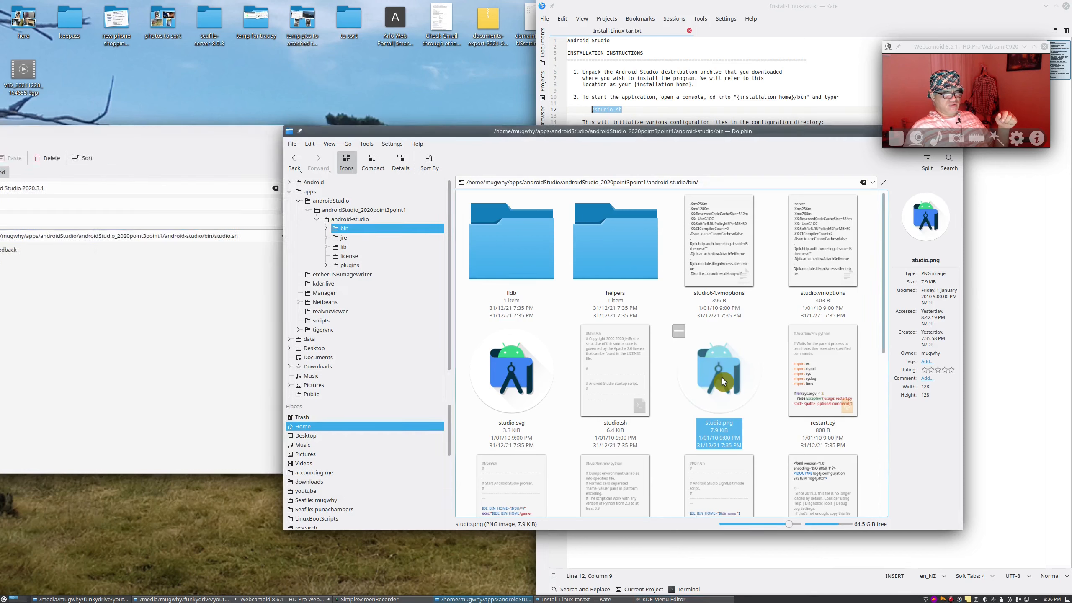
right_click(722, 377)
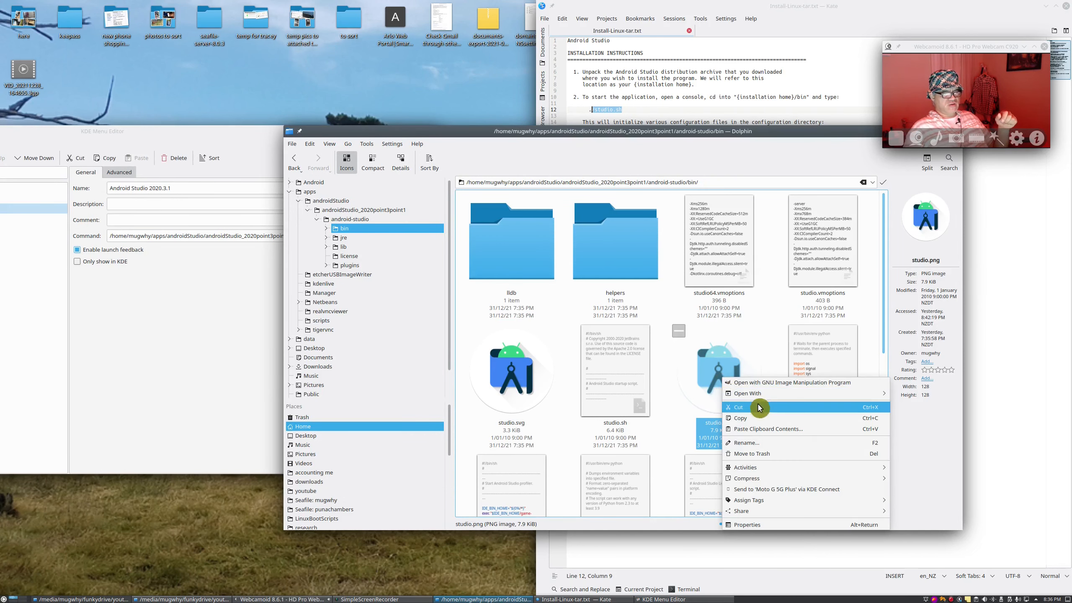
click(753, 422)
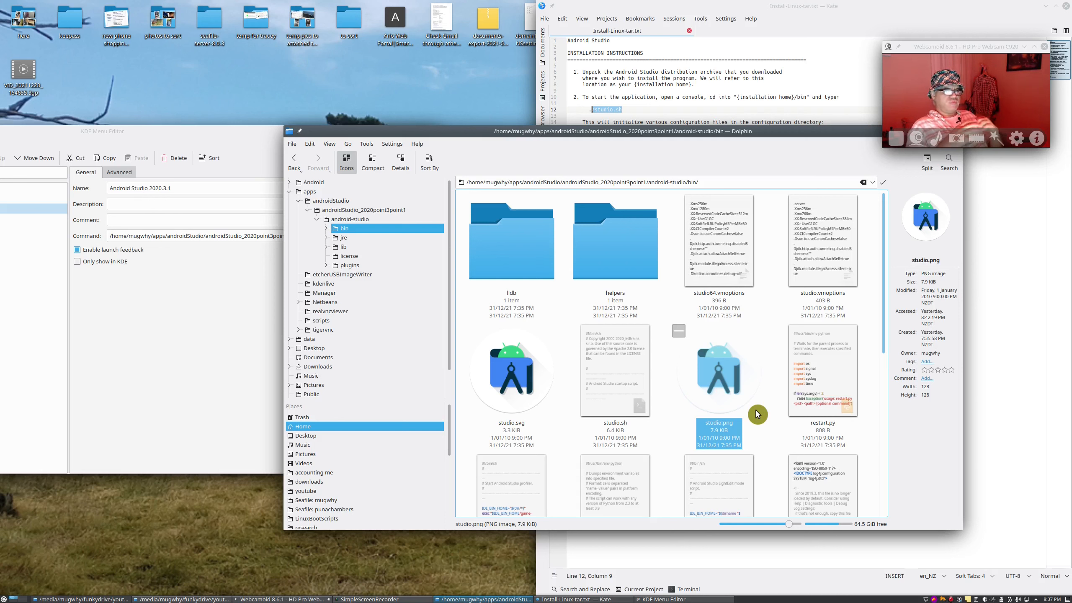
right_click(734, 374)
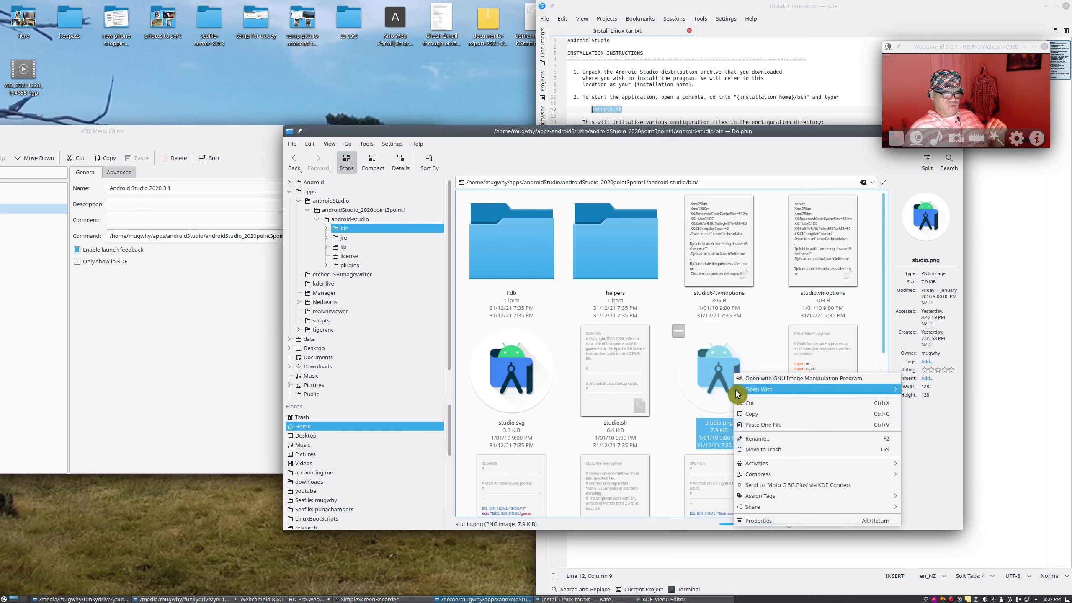
click(755, 414)
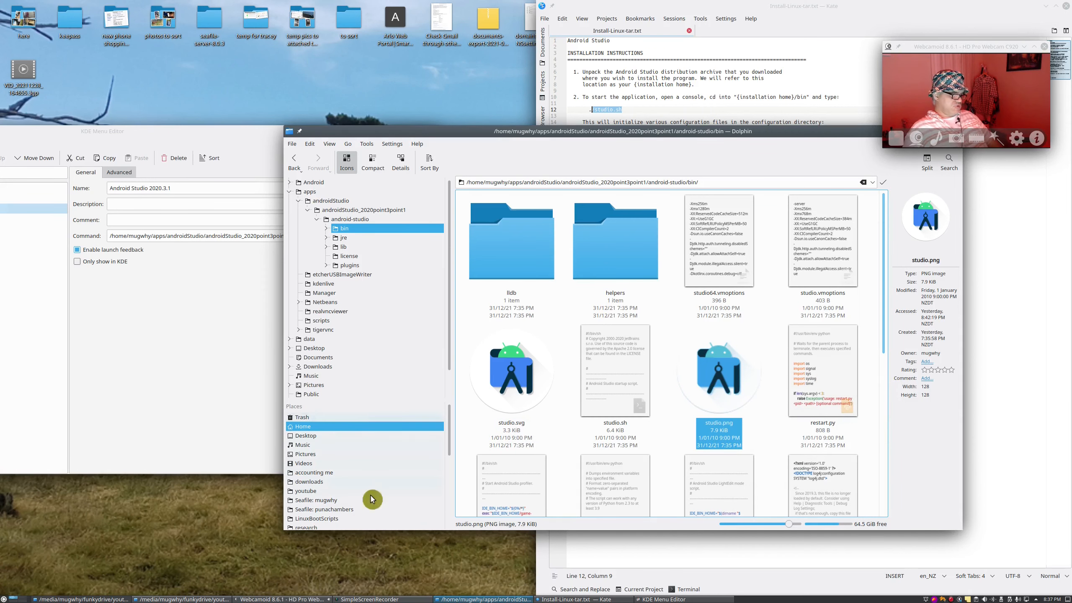
Open the launcherIcons folder in the personal Seafile library and locate studio.png among the icons
click(327, 502)
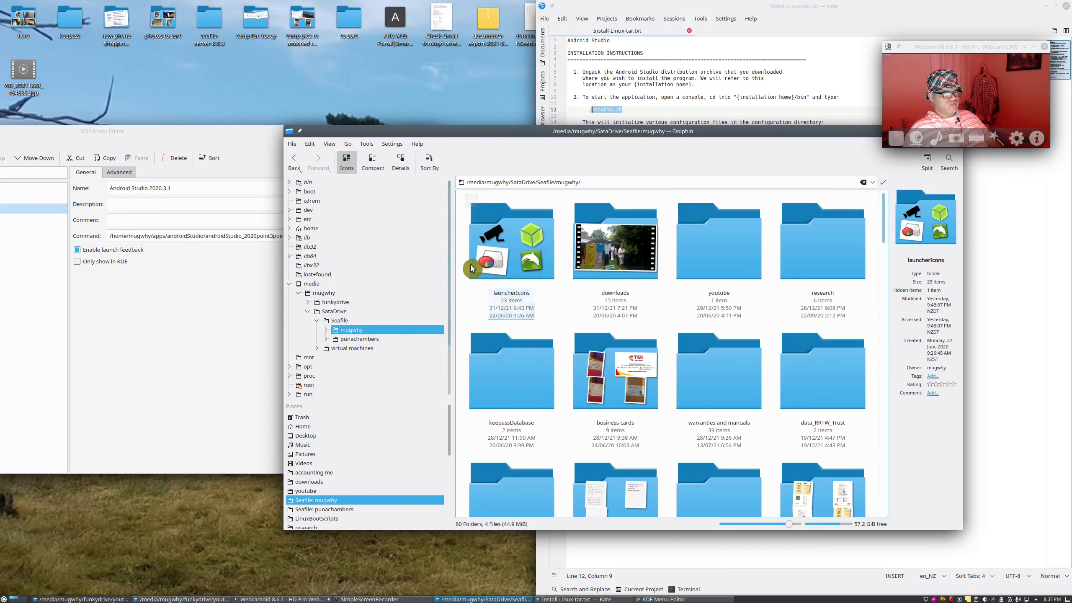
click(517, 270)
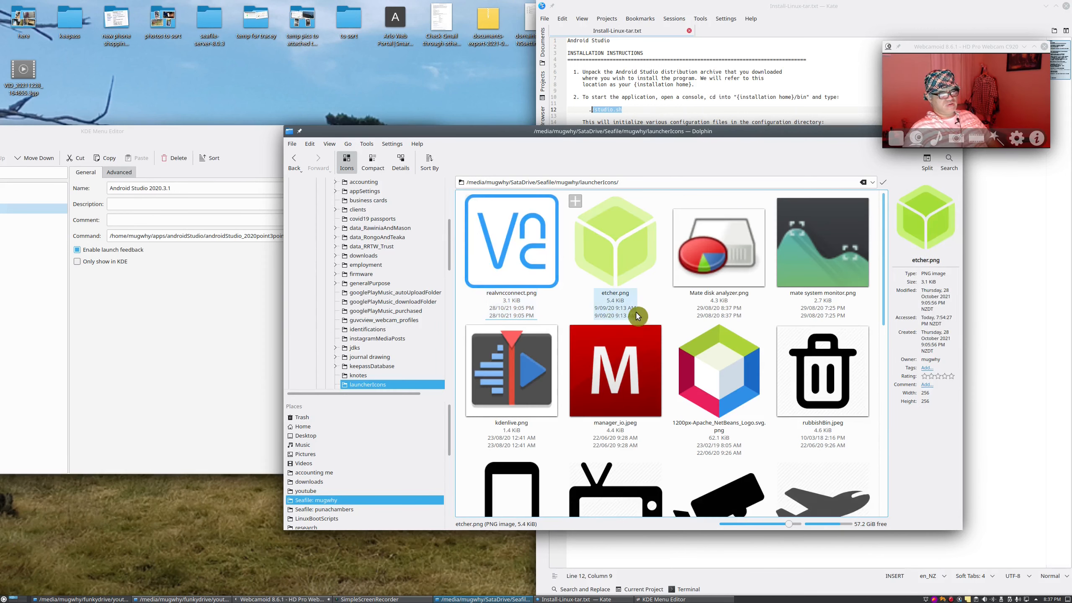
scroll(638, 314, down, 5)
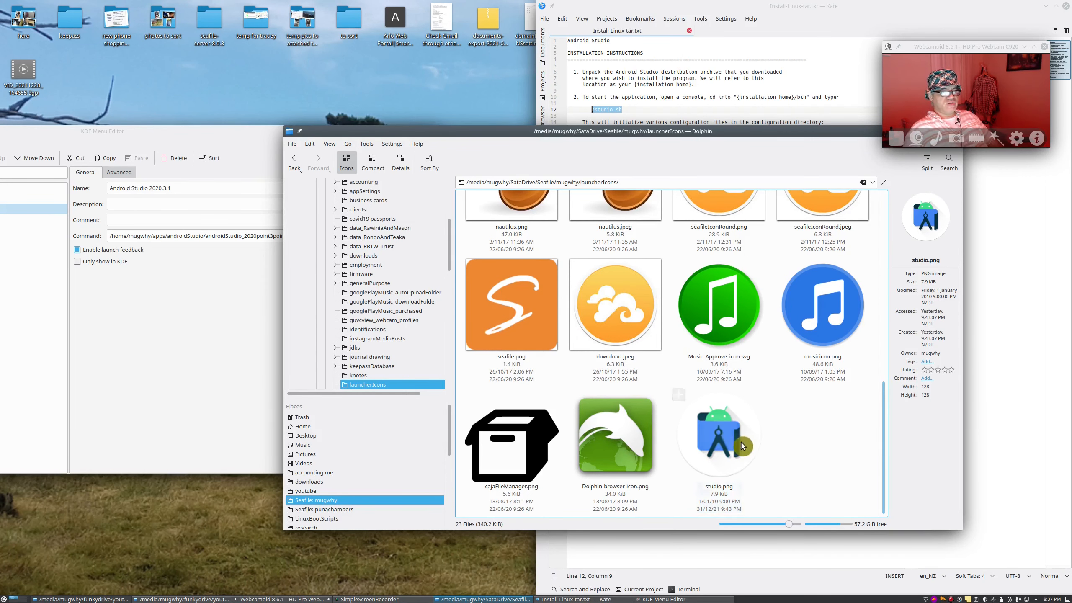
scroll(739, 438, up, 3)
scroll(709, 442, up, 2)
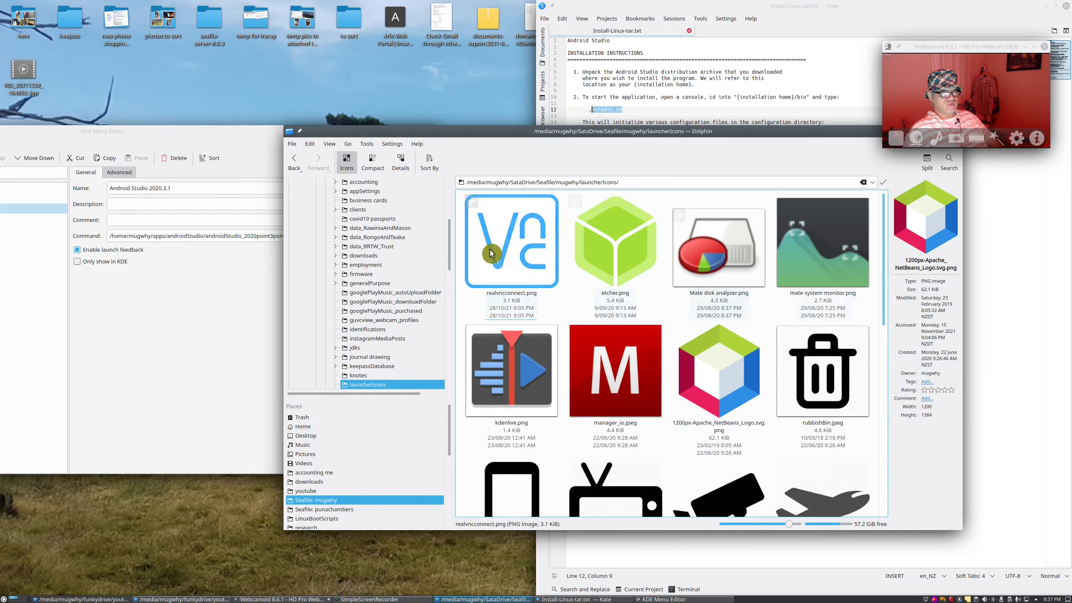
scroll(786, 363, down, 5)
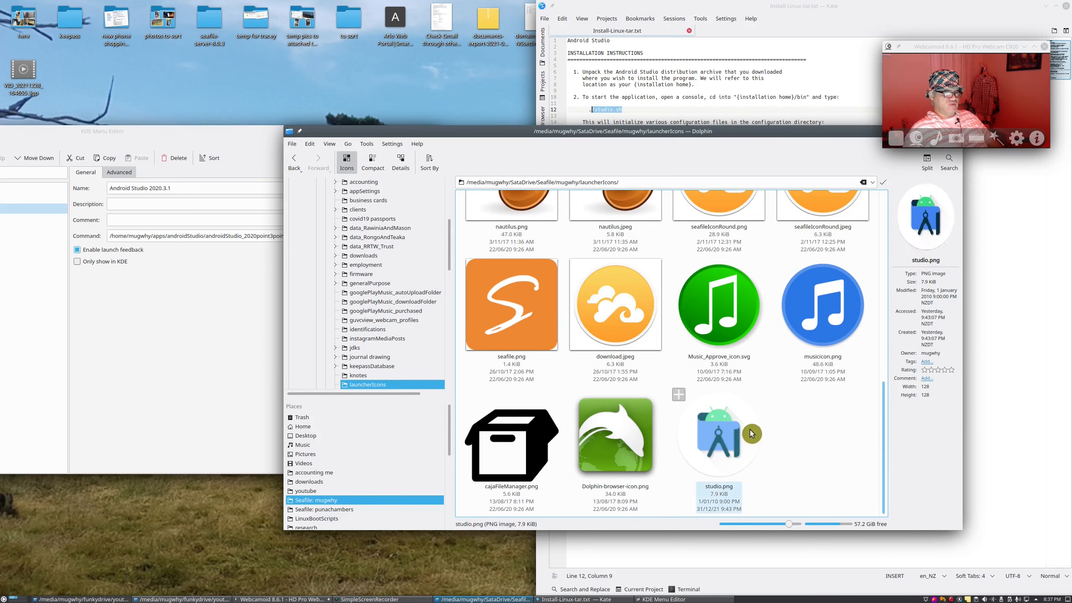
Set the Android Studio menu item's icon to studio.png from the launcherIcons folder, using a file from the other icons source
drag(713, 135, 767, 282)
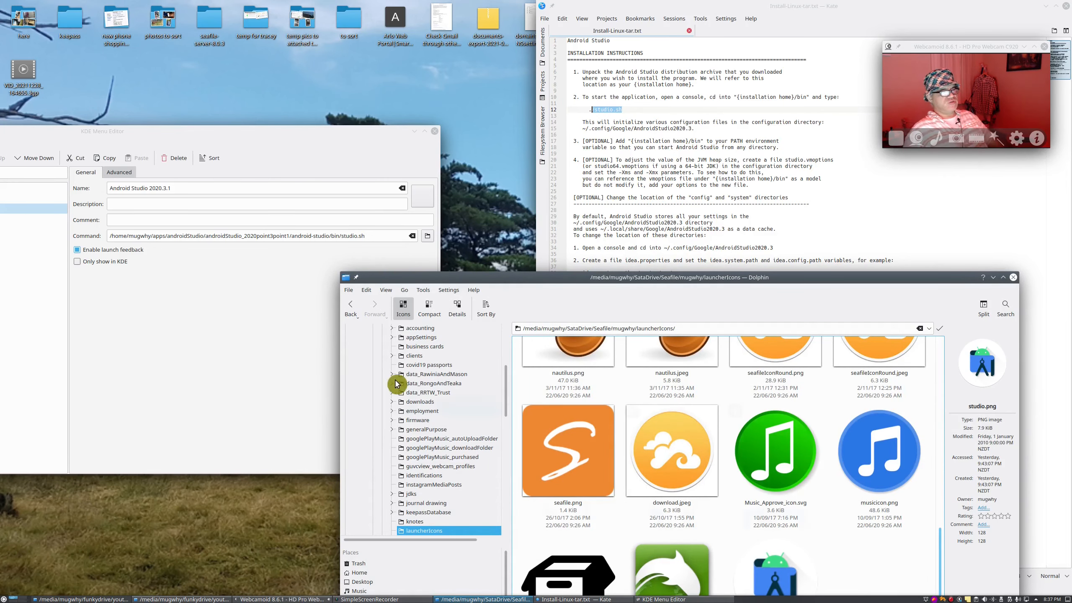
drag(324, 132, 639, 156)
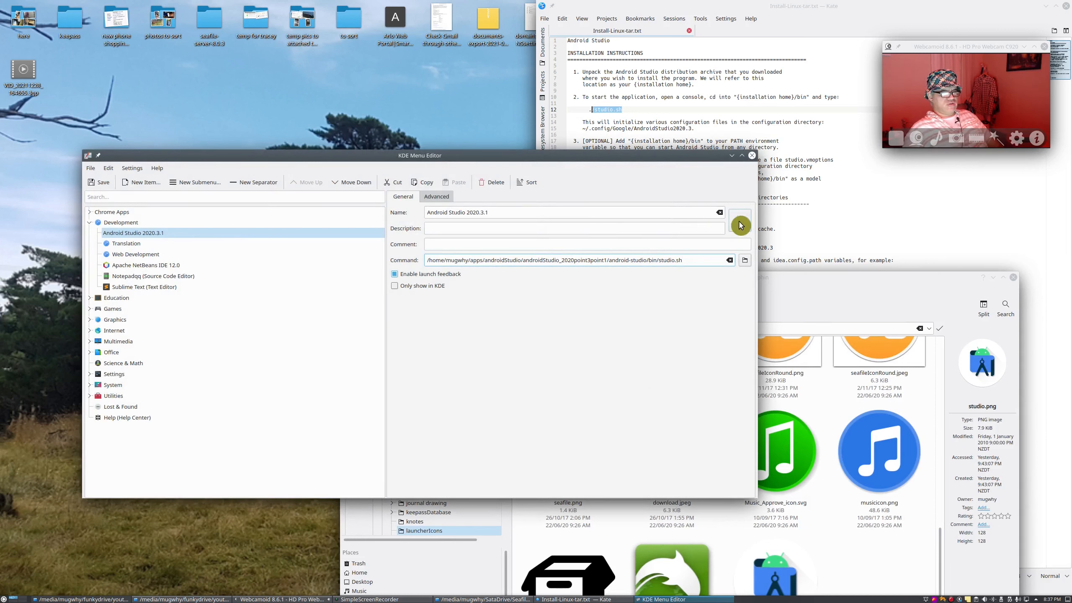
click(740, 225)
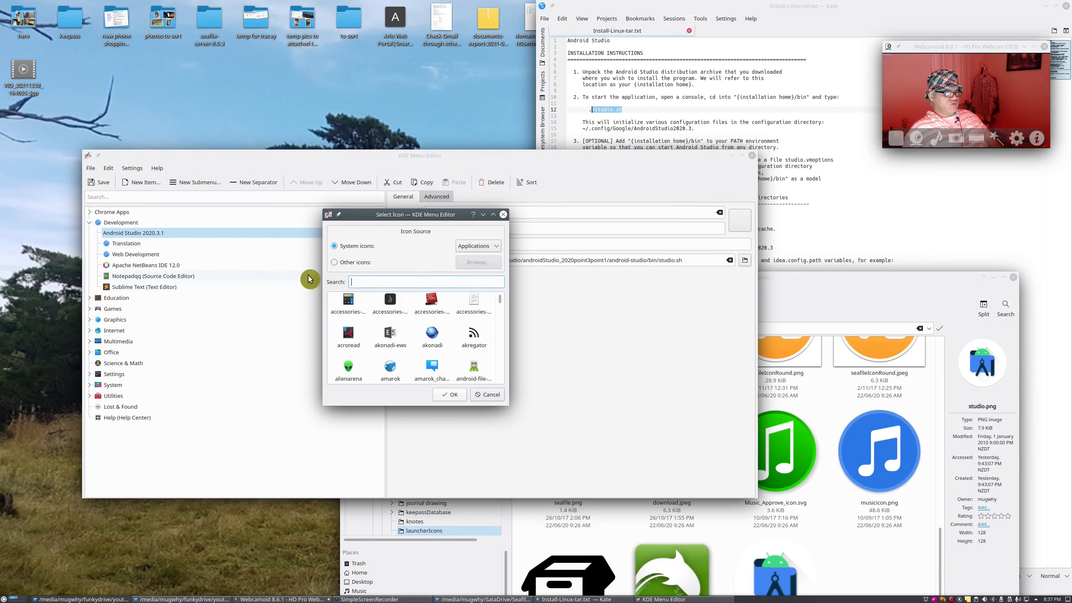
click(337, 265)
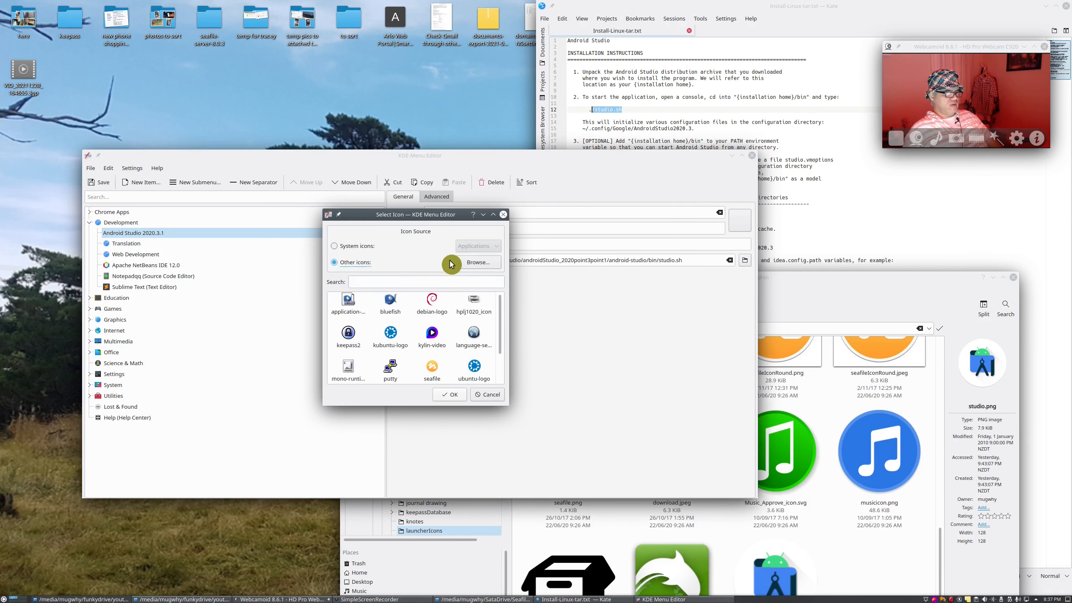
click(481, 257)
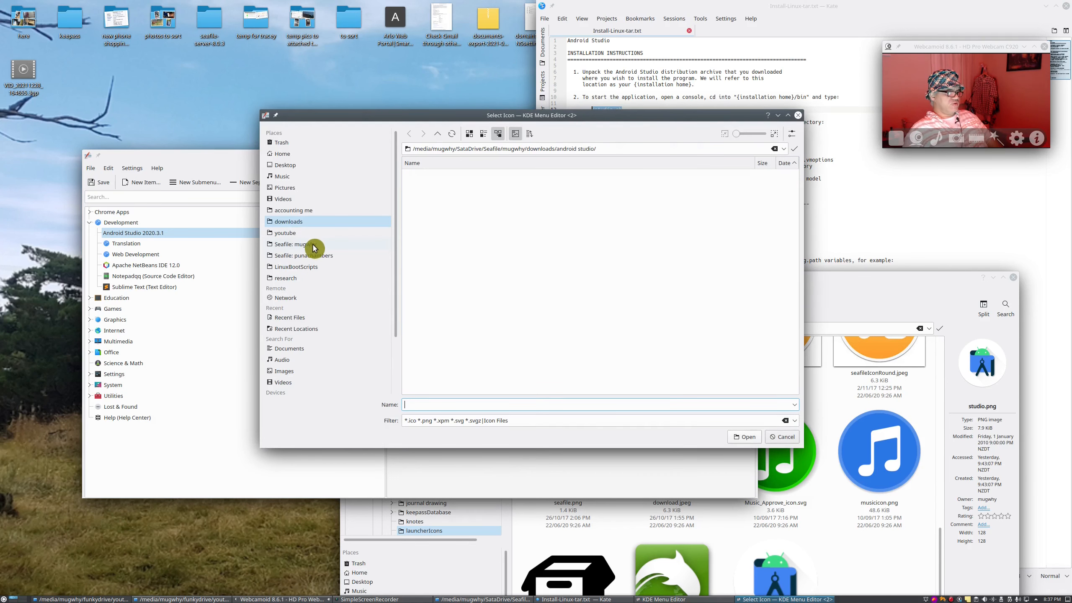
click(304, 245)
double_click(436, 174)
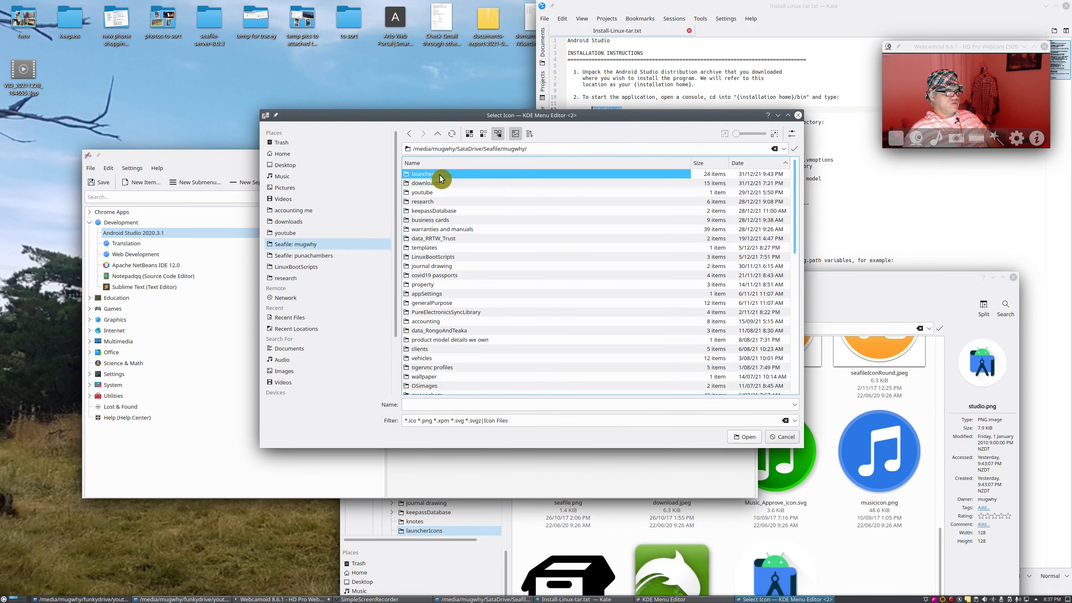
click(430, 331)
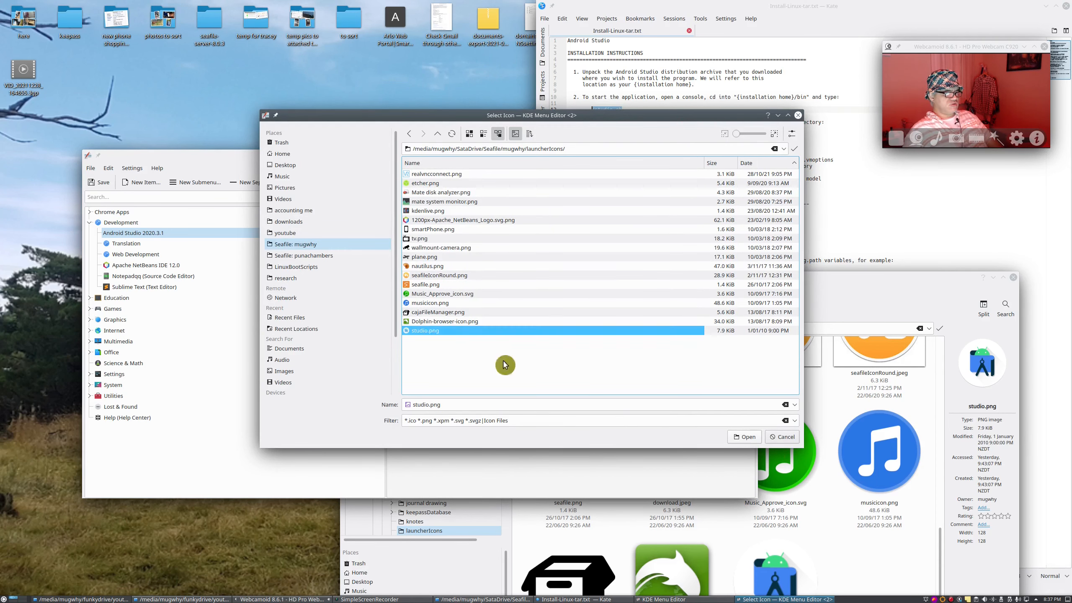
click(748, 439)
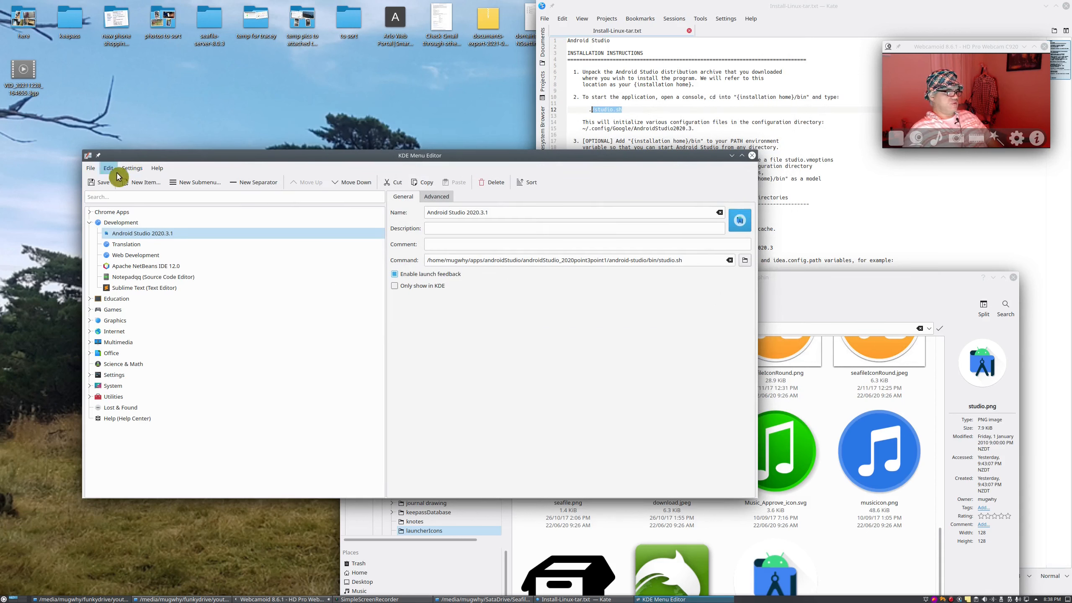
Save the launcher menu changes and close the KDE Menu Editor, Dolphin and Kate windows
click(102, 185)
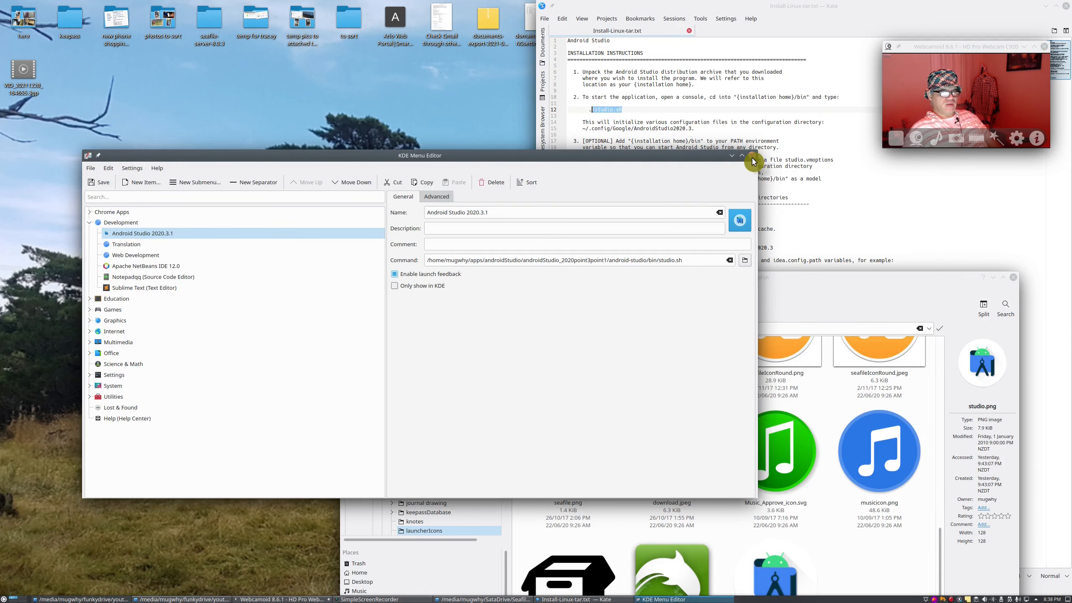
click(753, 160)
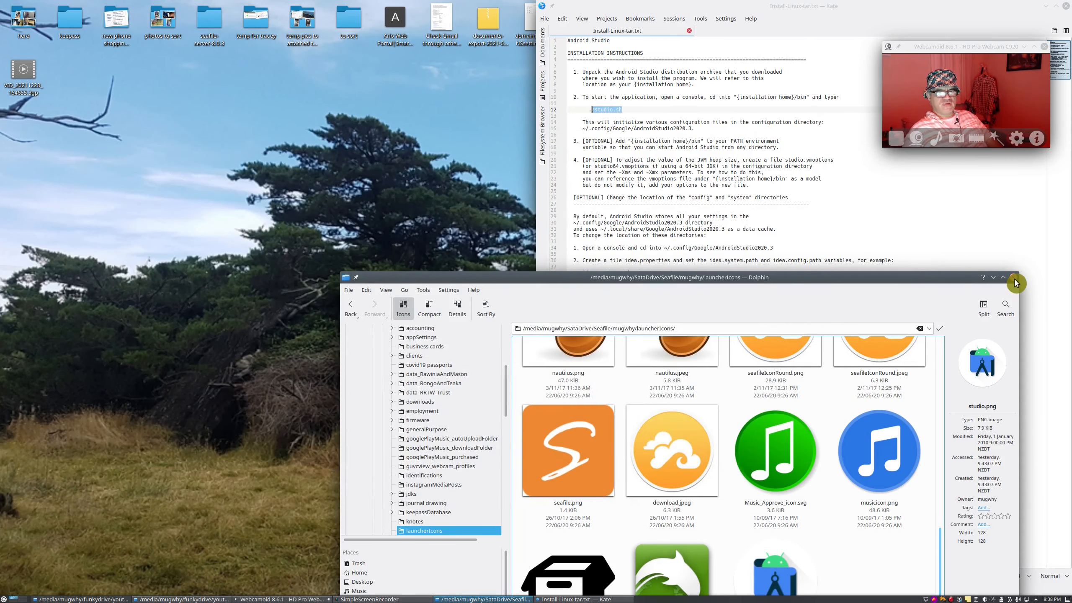
click(1016, 282)
drag(941, 8, 685, 129)
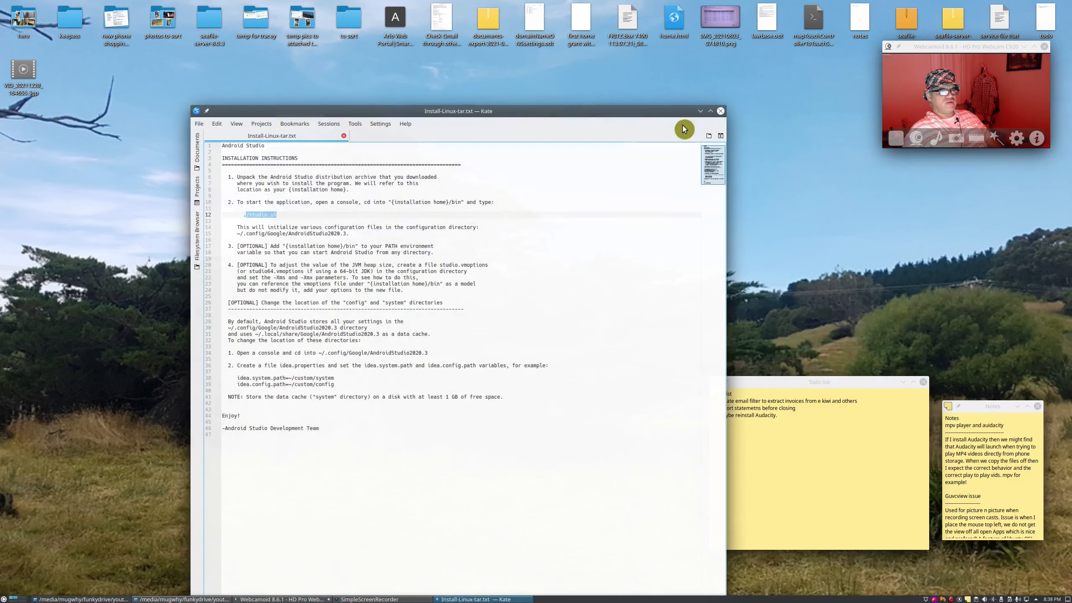
click(720, 111)
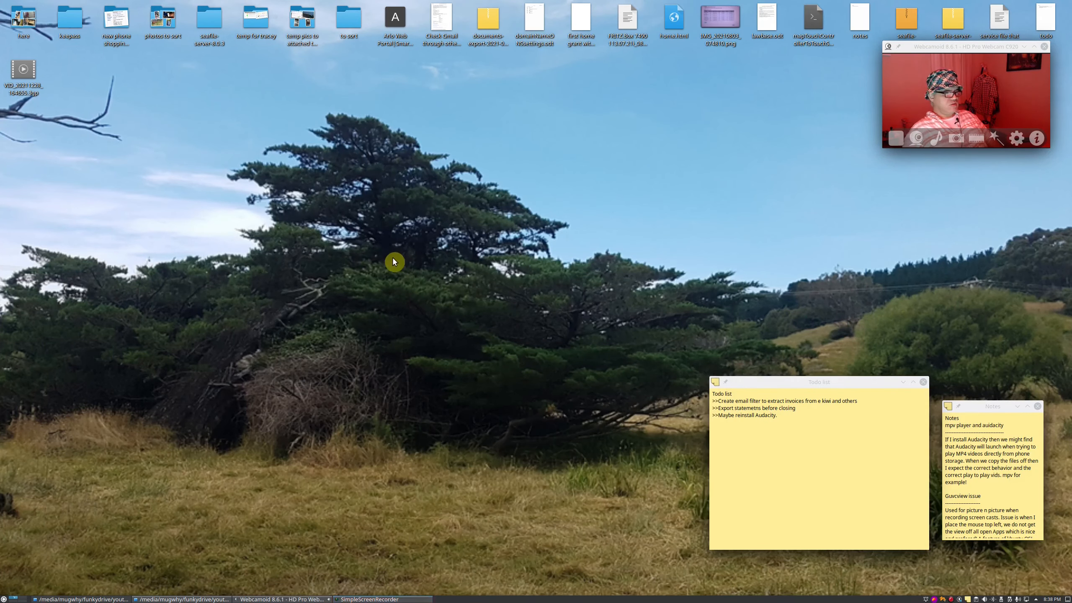
Open the application launcher and look in the Development category for the Android Studio entry
click(3, 599)
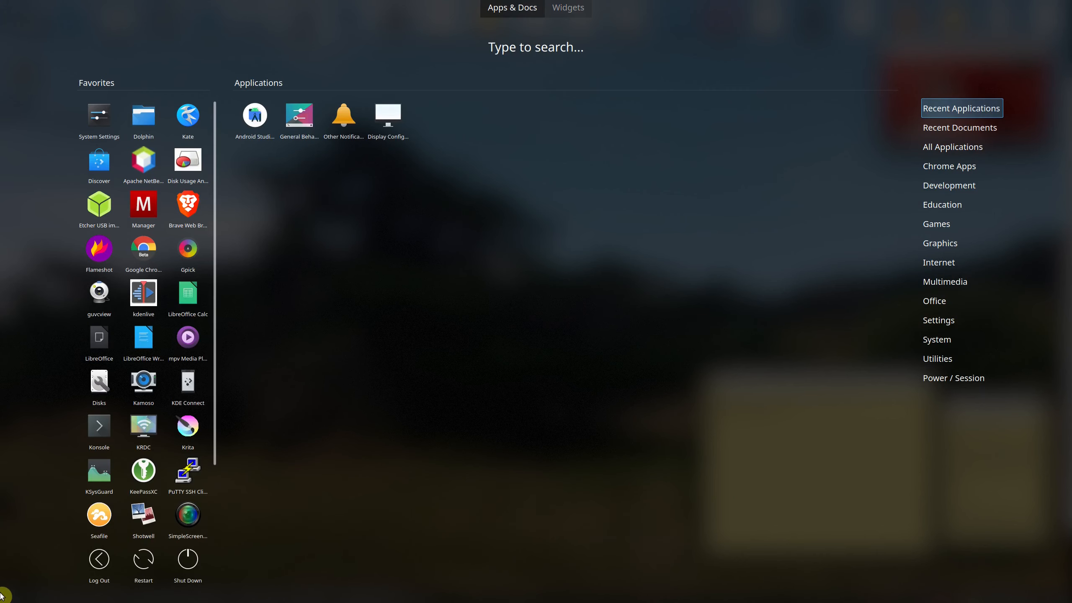
click(3, 599)
click(3, 599)
click(4, 599)
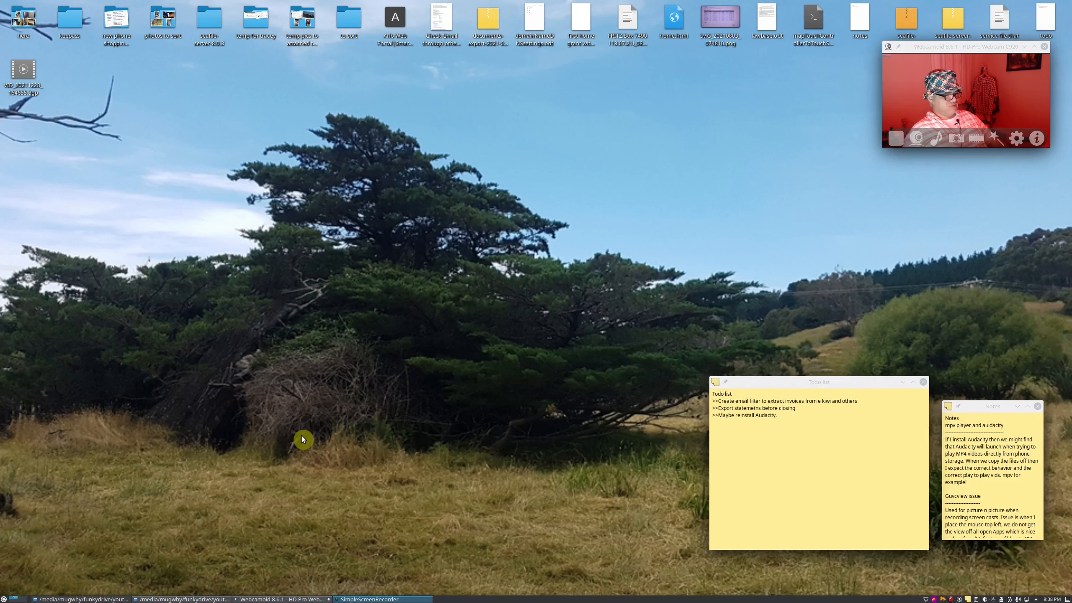
key(super)
mouse_move(964, 182)
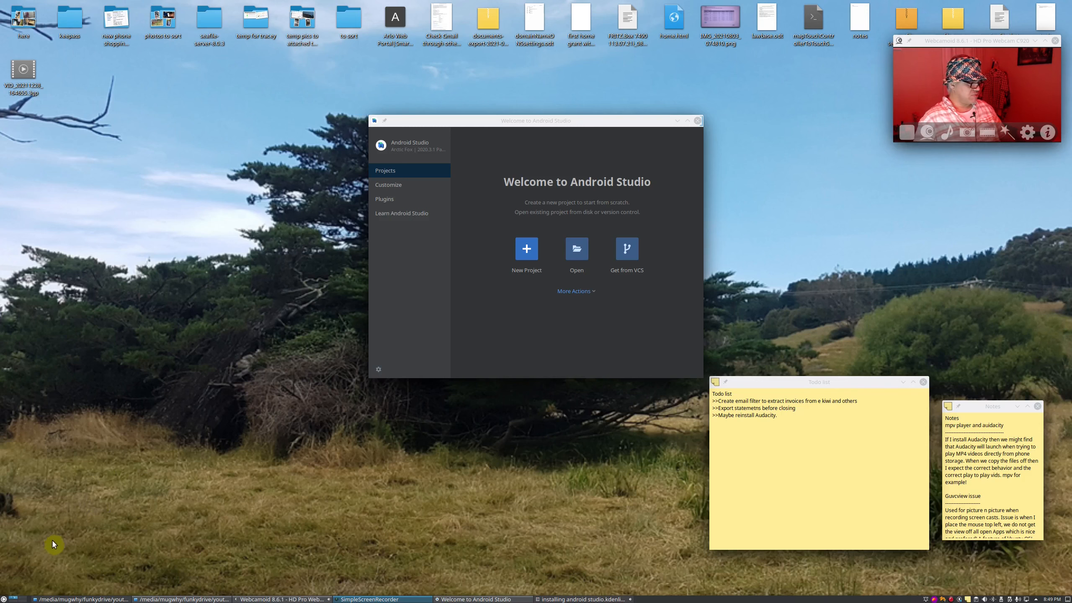
Add Android Studio 2020.3.1 from the Development category to the launcher's favorites and locate it at the end of the favorites
click(5, 600)
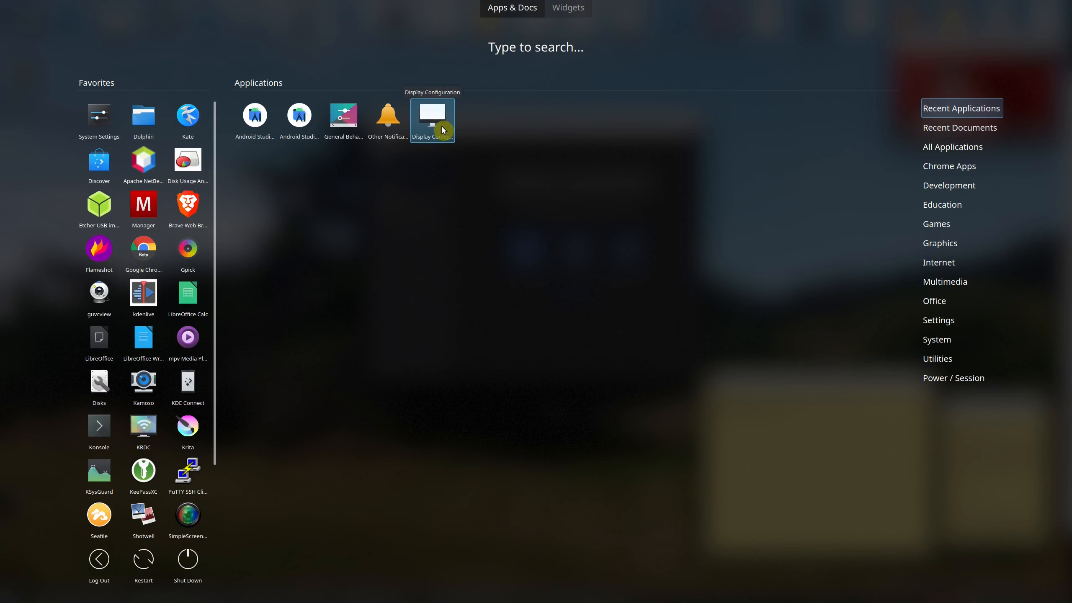
mouse_move(951, 191)
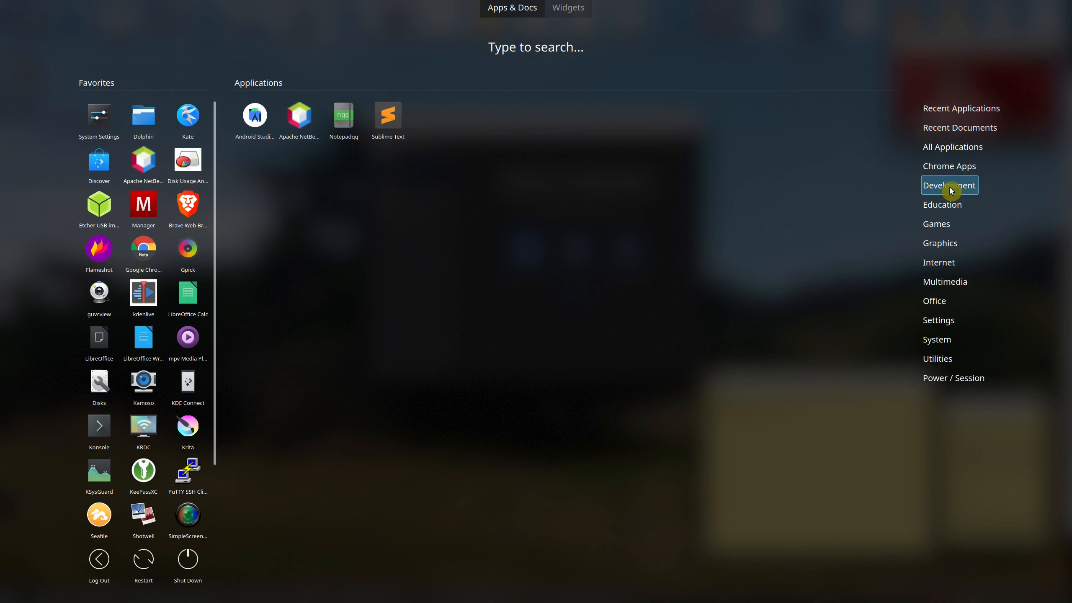
right_click(255, 111)
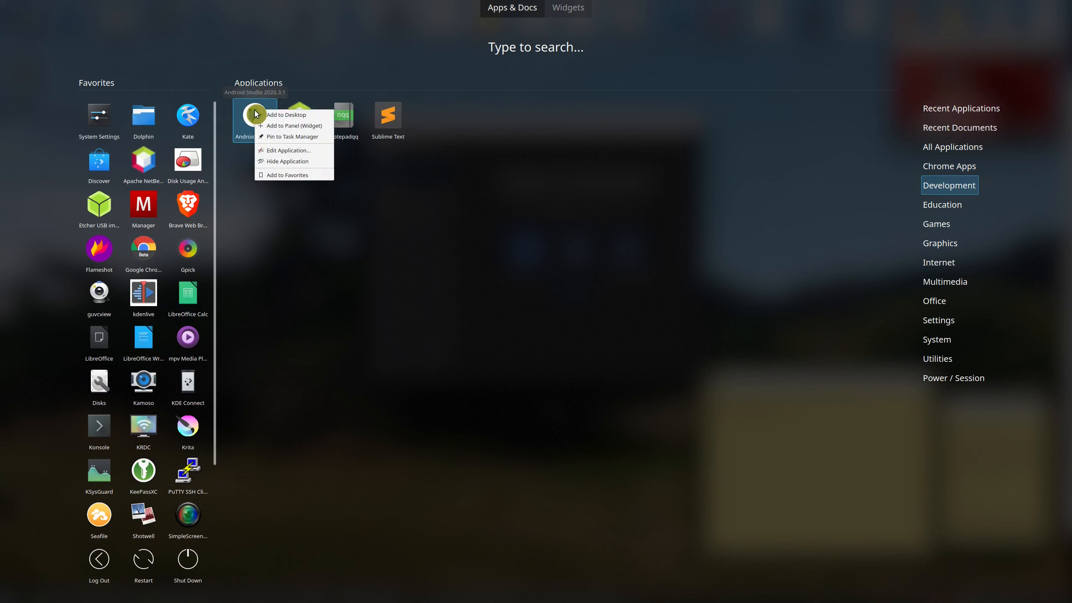
click(313, 176)
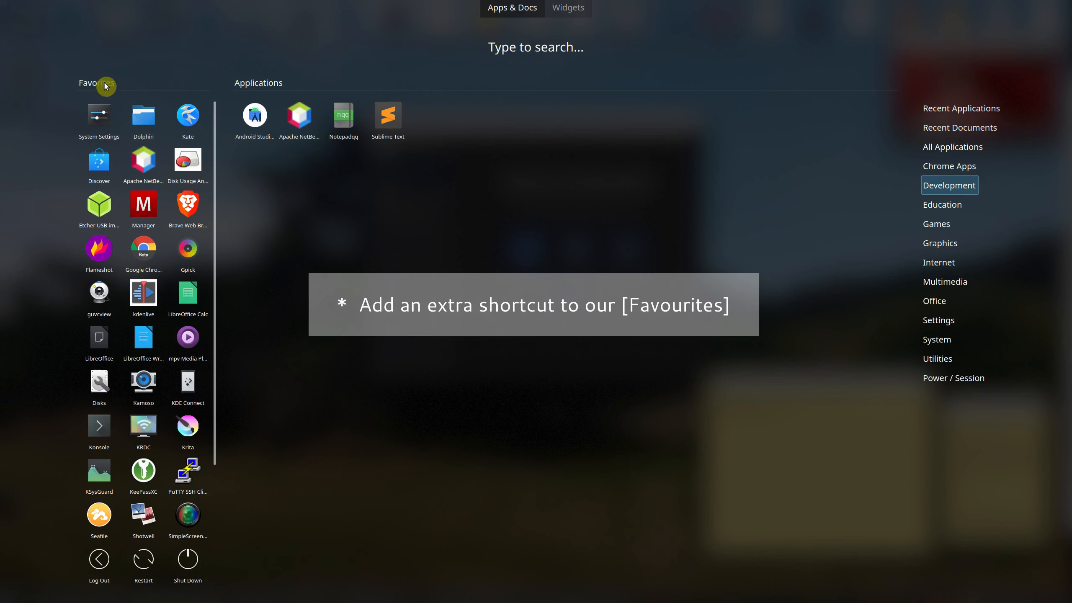
scroll(168, 342, down, 2)
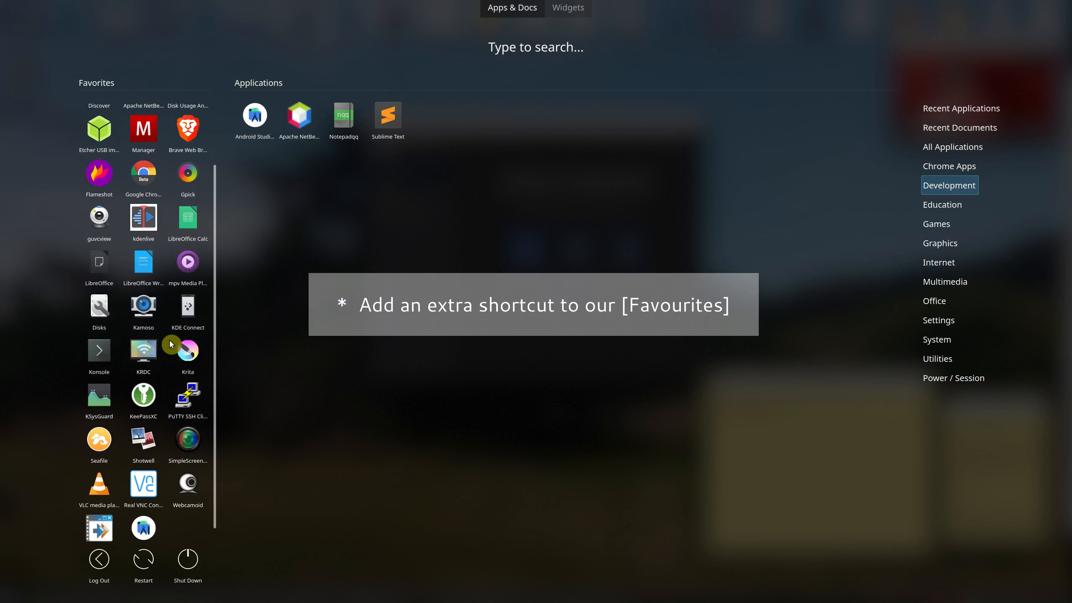
scroll(169, 340, down, 1)
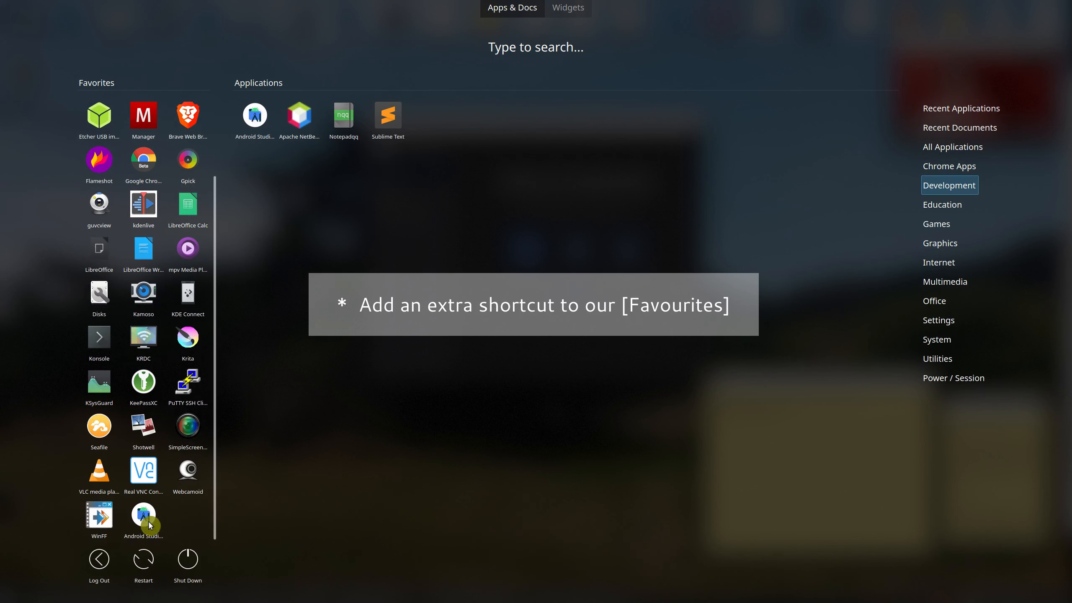
mouse_move(151, 525)
mouse_down()
mouse_move(149, 272)
mouse_move(153, 518)
mouse_move(177, 474)
mouse_move(158, 535)
mouse_move(162, 517)
mouse_up()
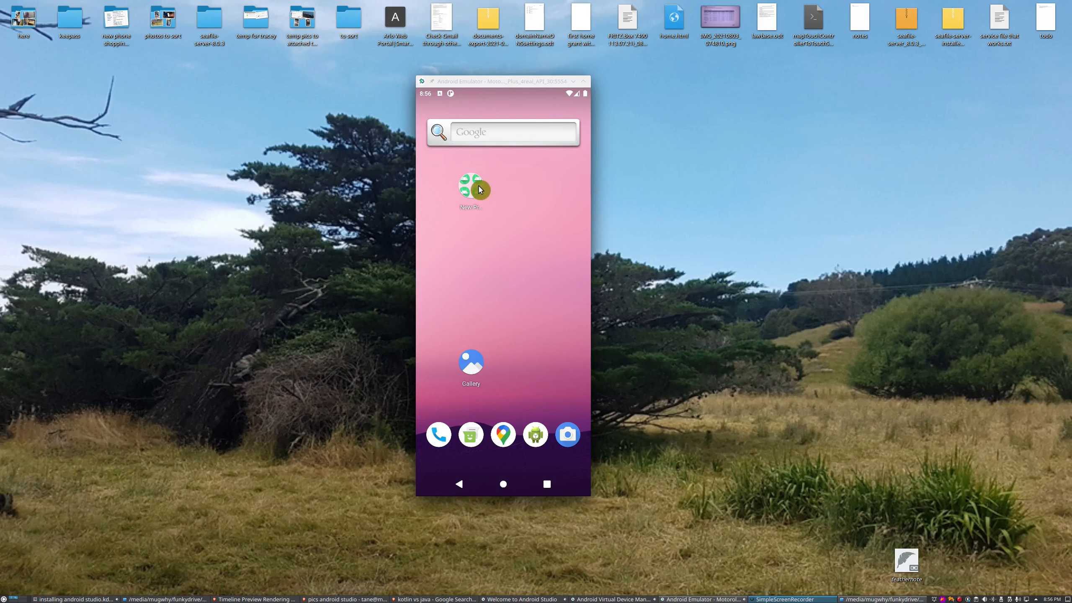
Run the Basic Activity example in the emulator, switch between its fragments, try the mail action and options, and return to the home screen
click(472, 185)
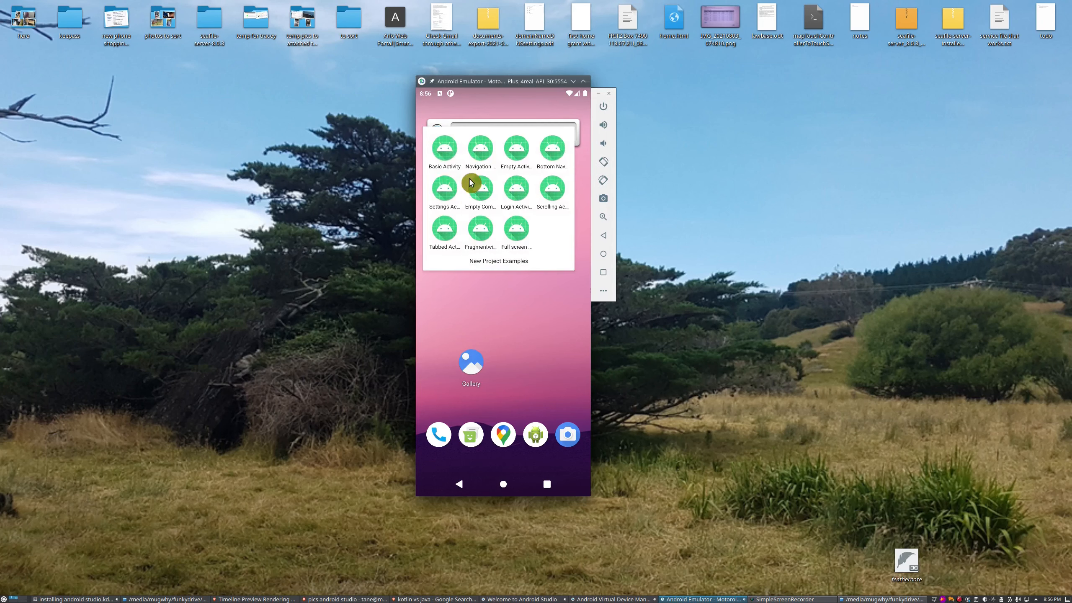
click(443, 148)
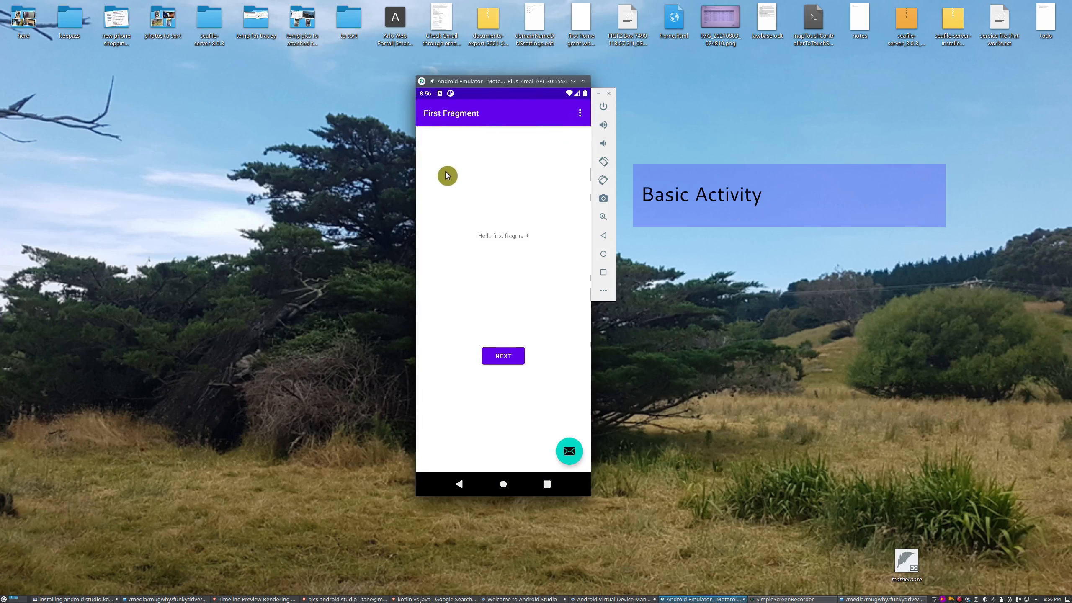
click(505, 359)
click(505, 359)
click(568, 450)
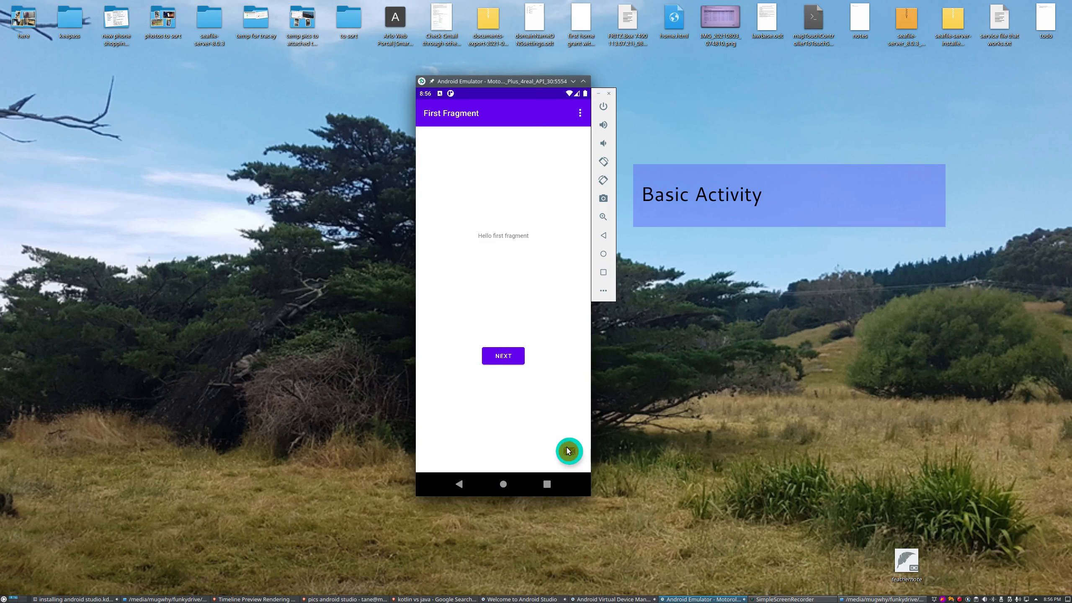
click(579, 117)
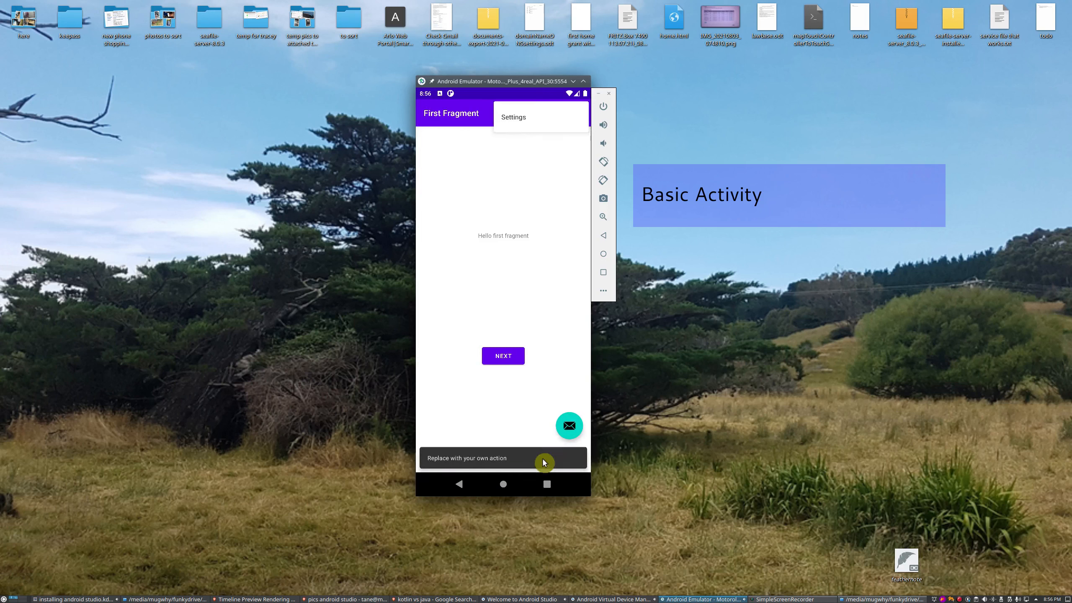
click(500, 484)
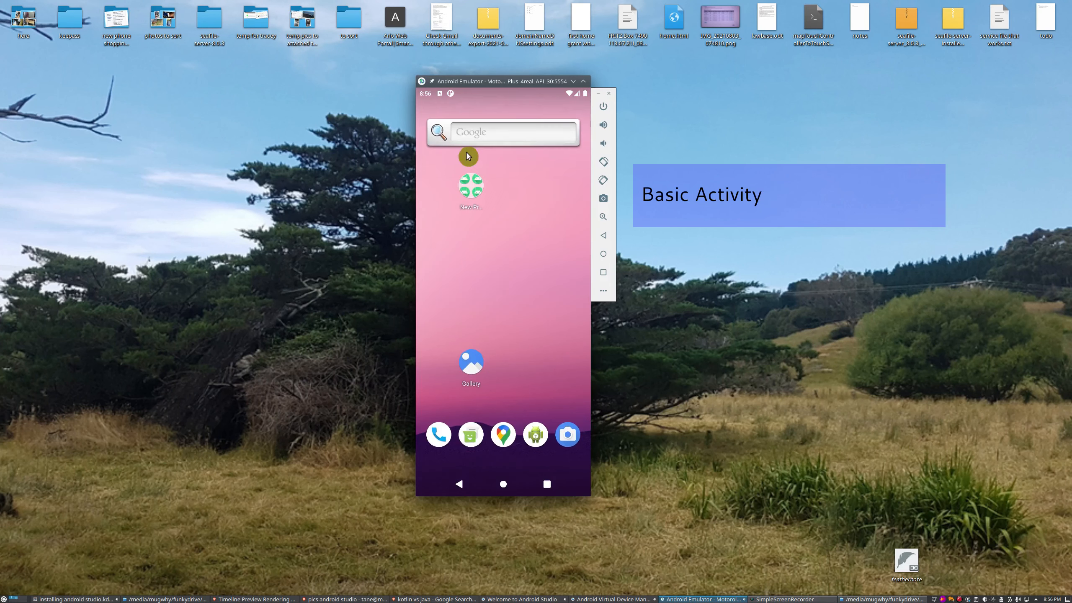
Run the Navigation Drawer example, visit its Gallery and Slideshow pages, try the Settings and mail actions, and return to the home screen
click(470, 168)
click(481, 149)
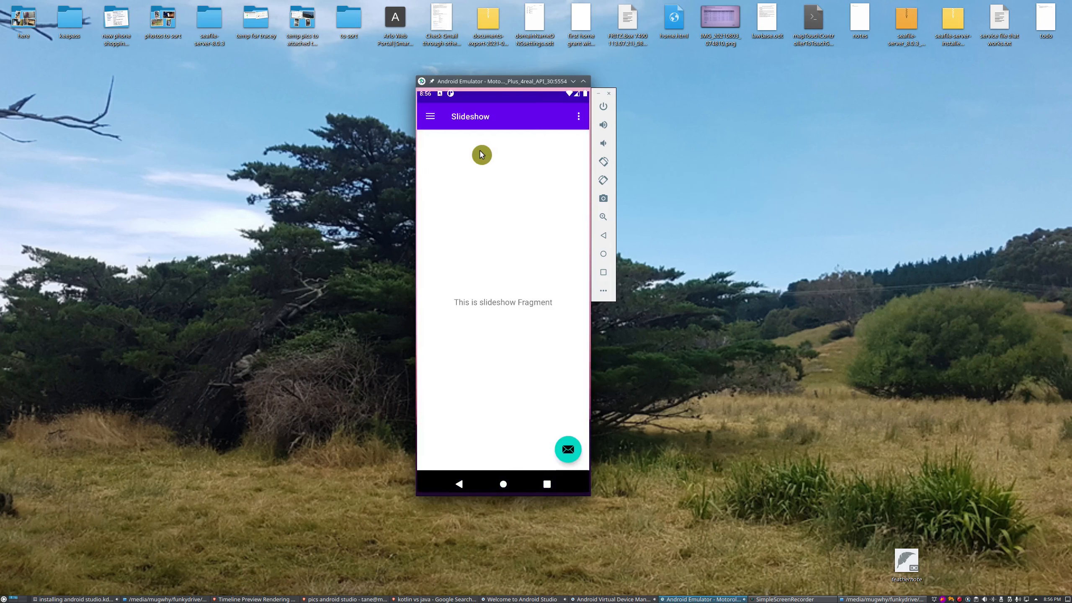
click(431, 115)
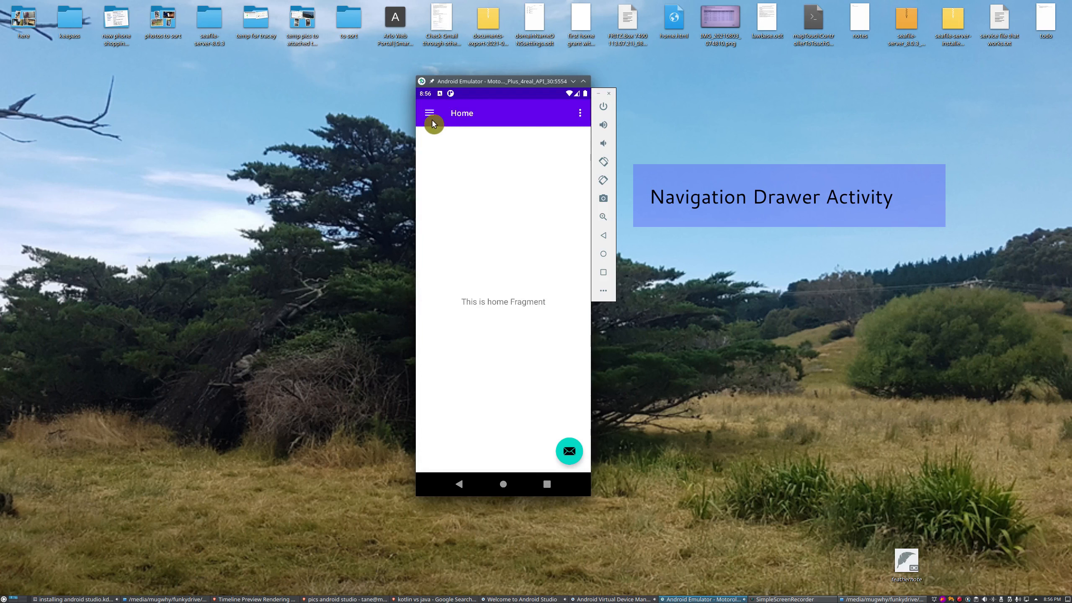
click(432, 122)
click(455, 212)
click(431, 113)
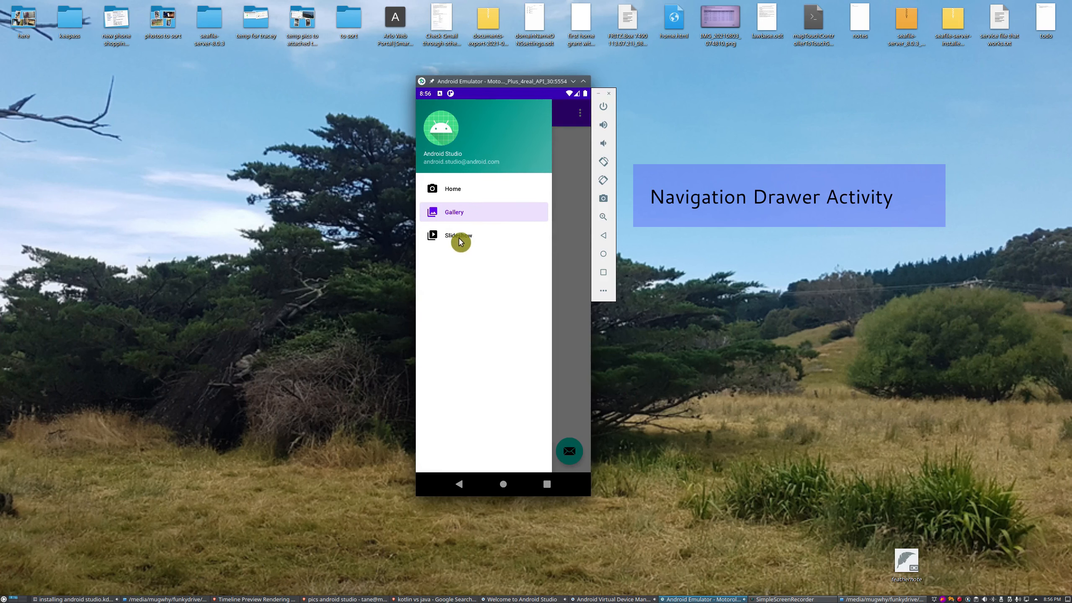
click(461, 237)
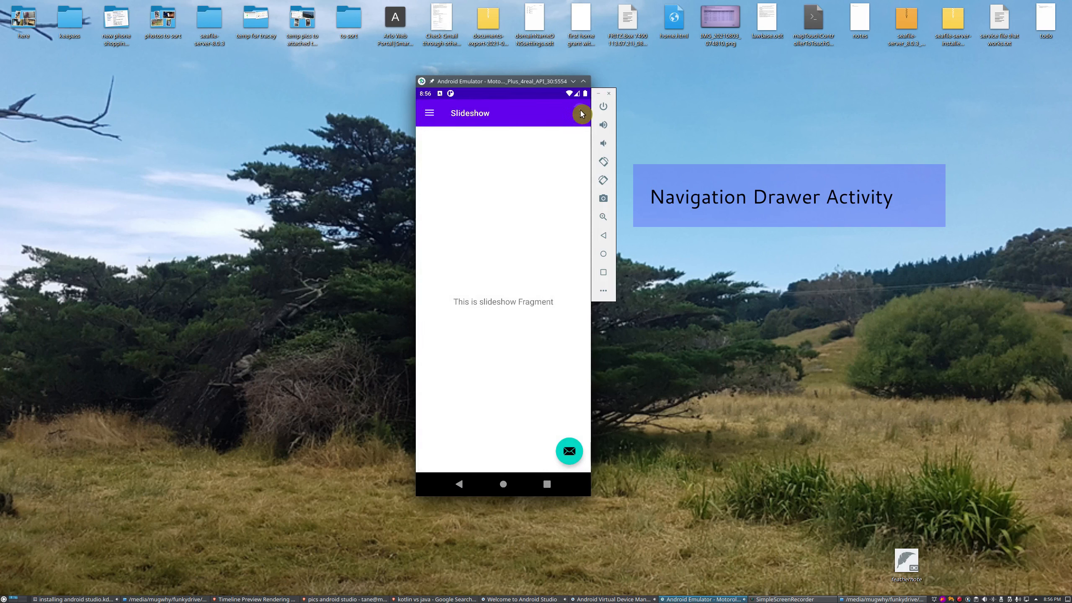
click(581, 113)
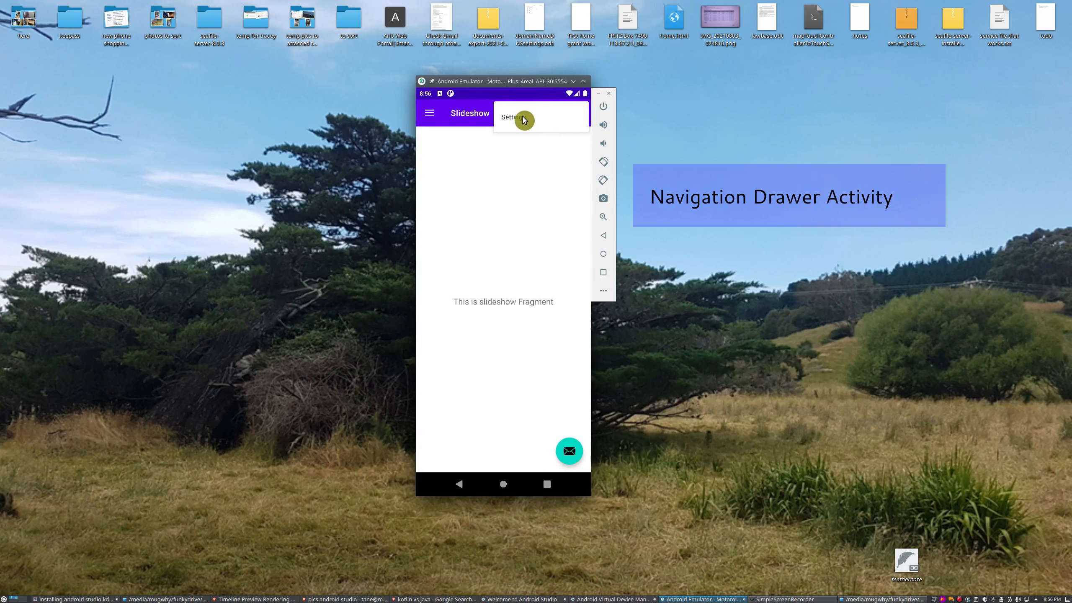
click(523, 119)
click(569, 451)
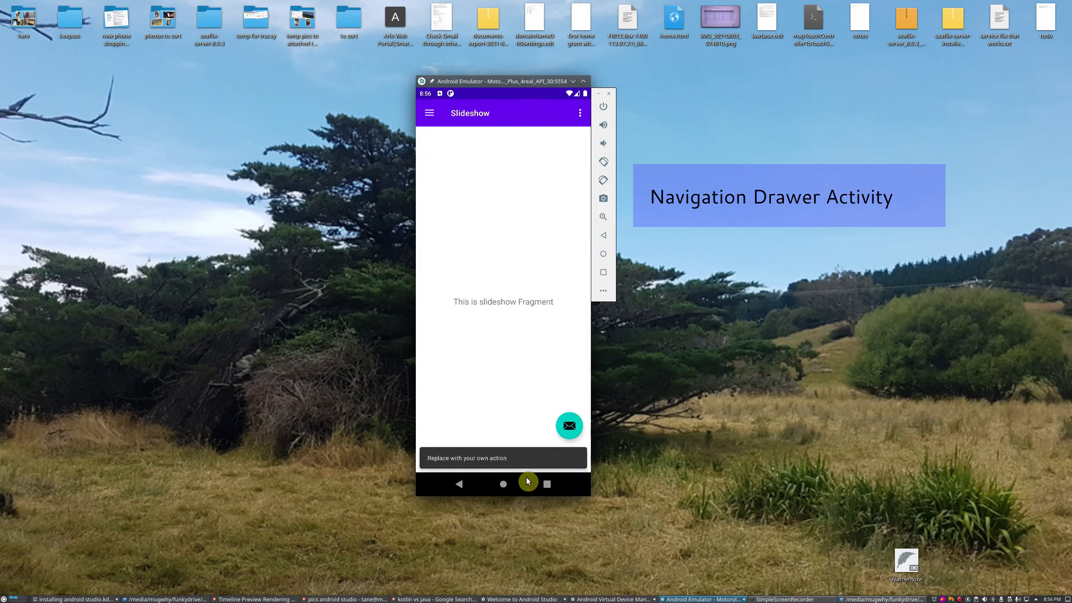
click(502, 486)
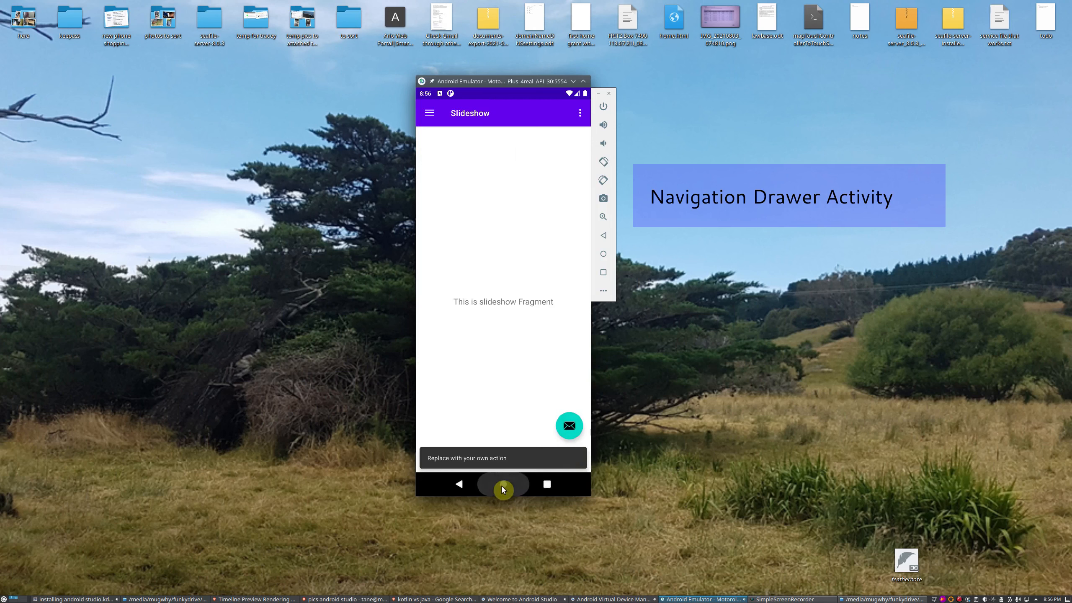
Run the Empty Activity example from the New Project Examples folder, view its page, and return to the home screen
click(477, 190)
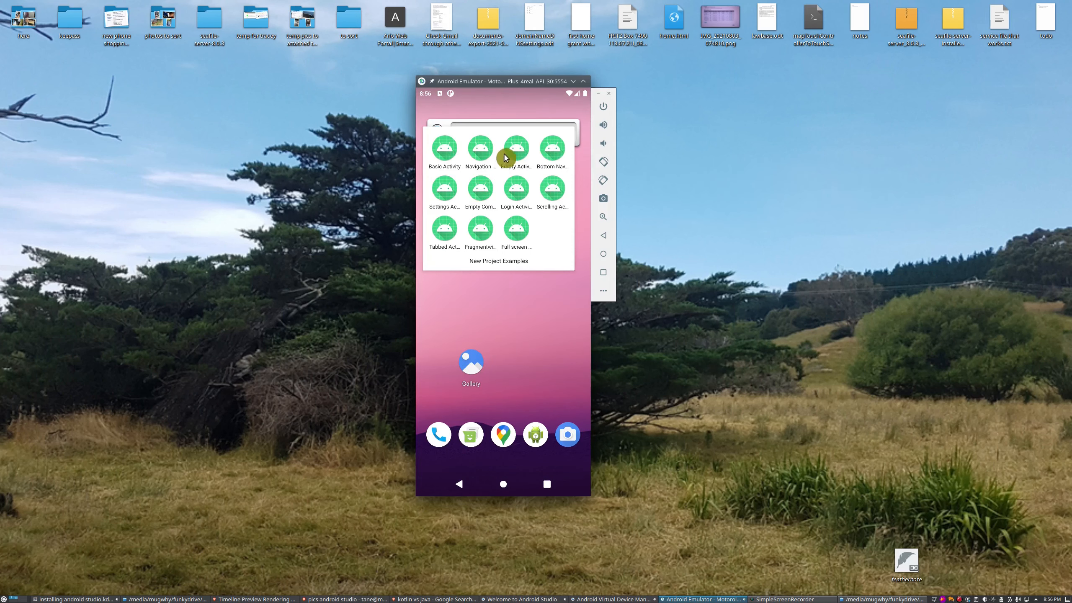
click(513, 151)
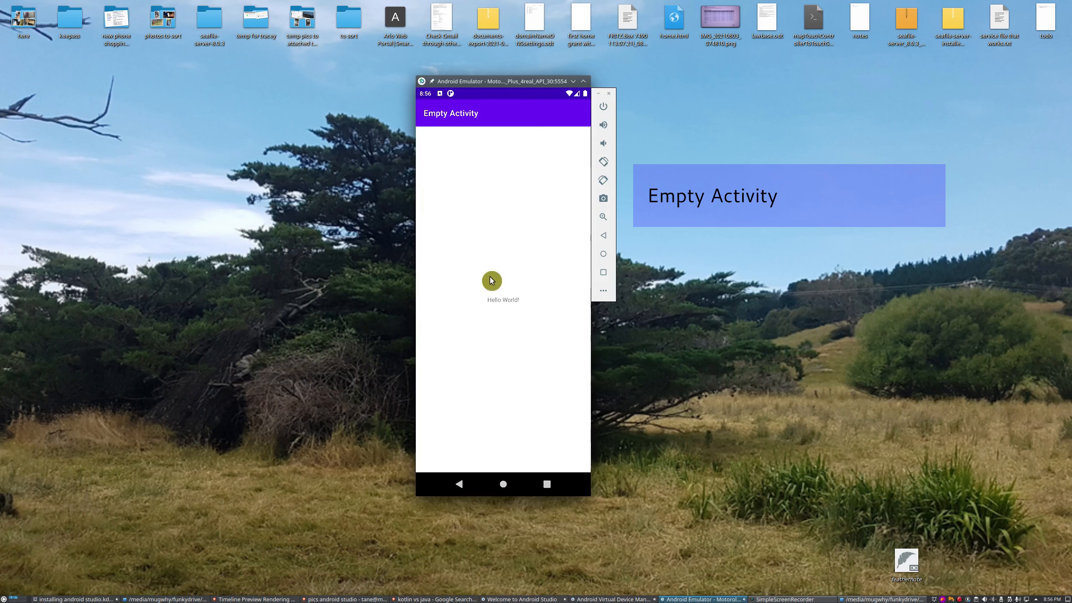
click(503, 485)
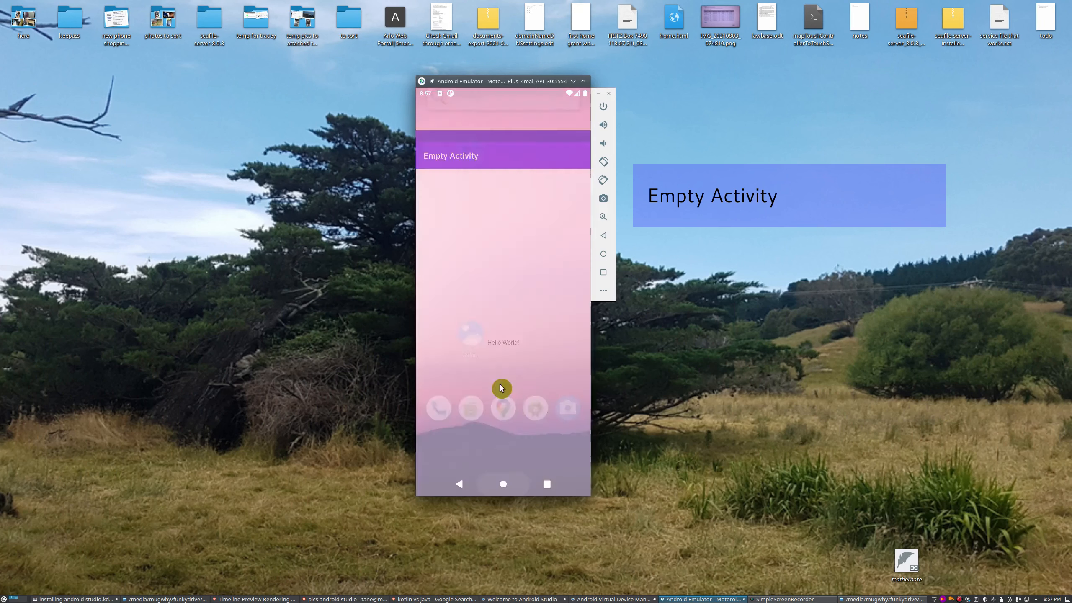
Run the Bottom Navigation example, view its Dashboard, Notifications and Home pages, and return to the home screen
click(477, 188)
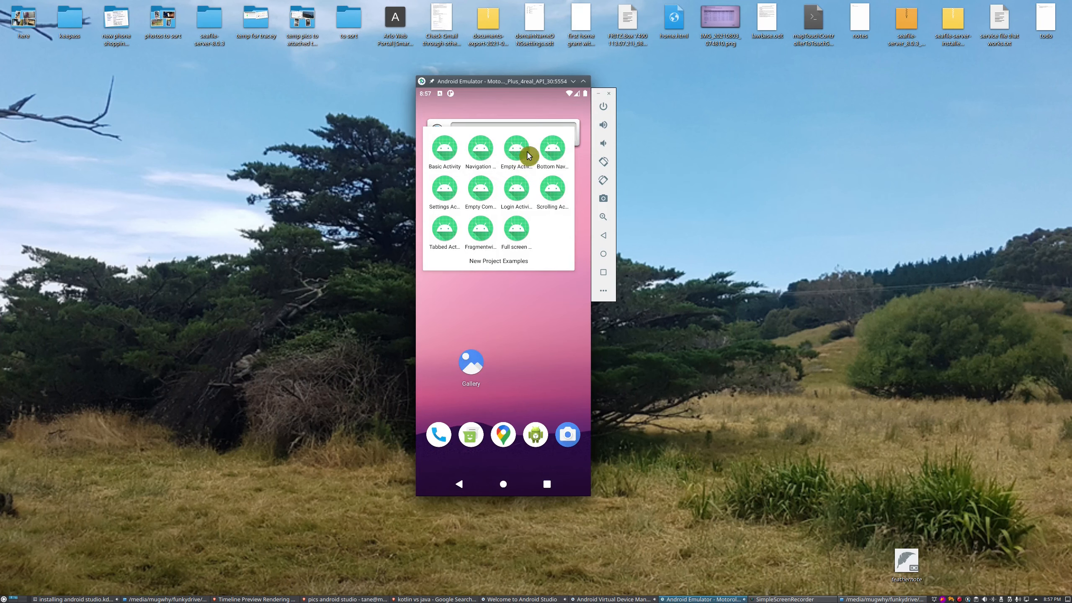
click(557, 155)
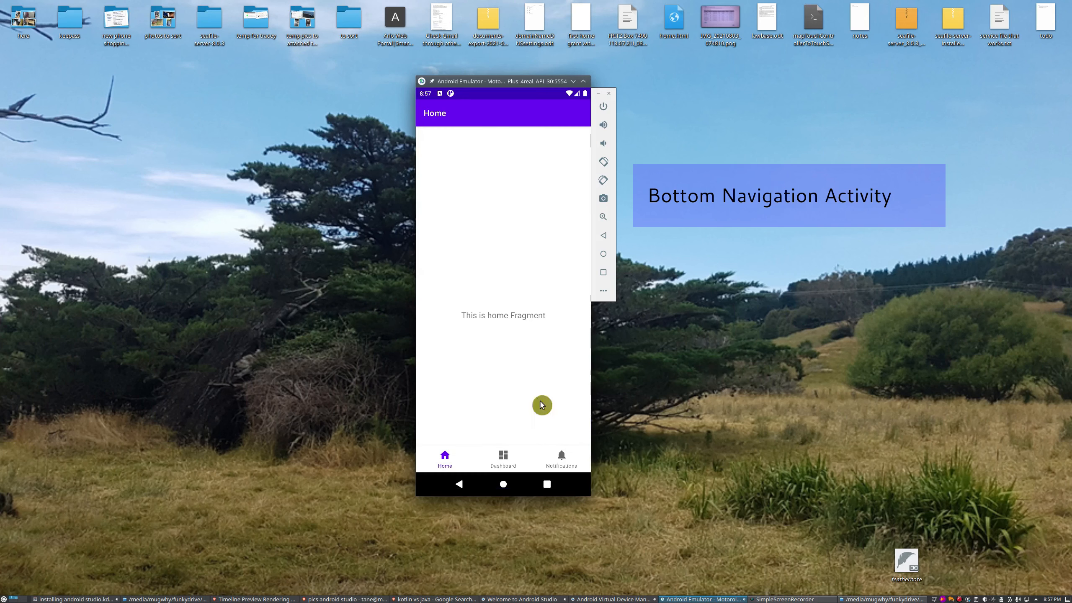
click(502, 463)
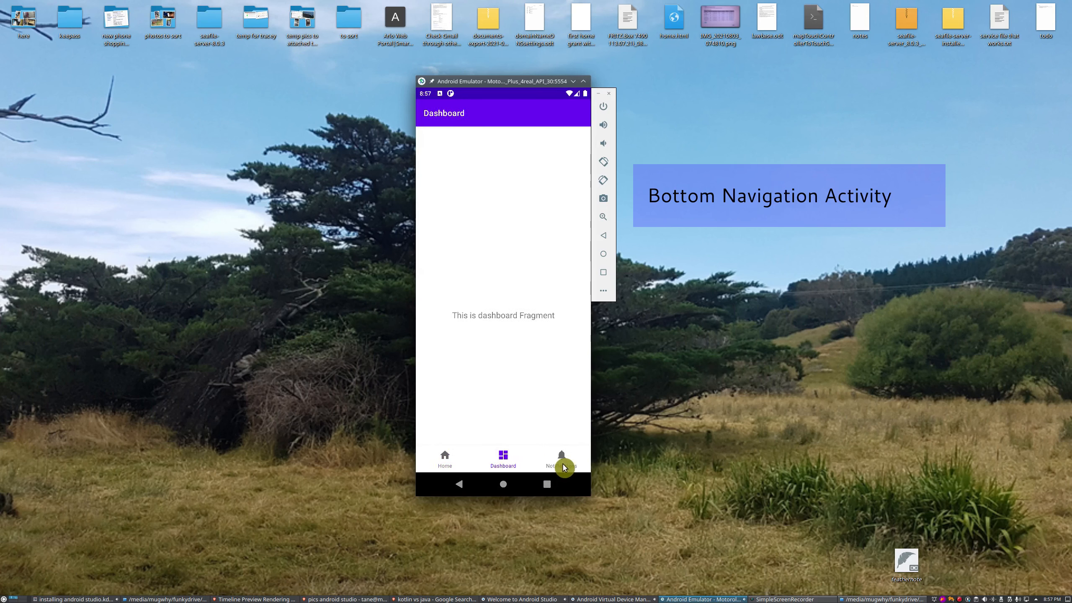
click(562, 461)
click(458, 463)
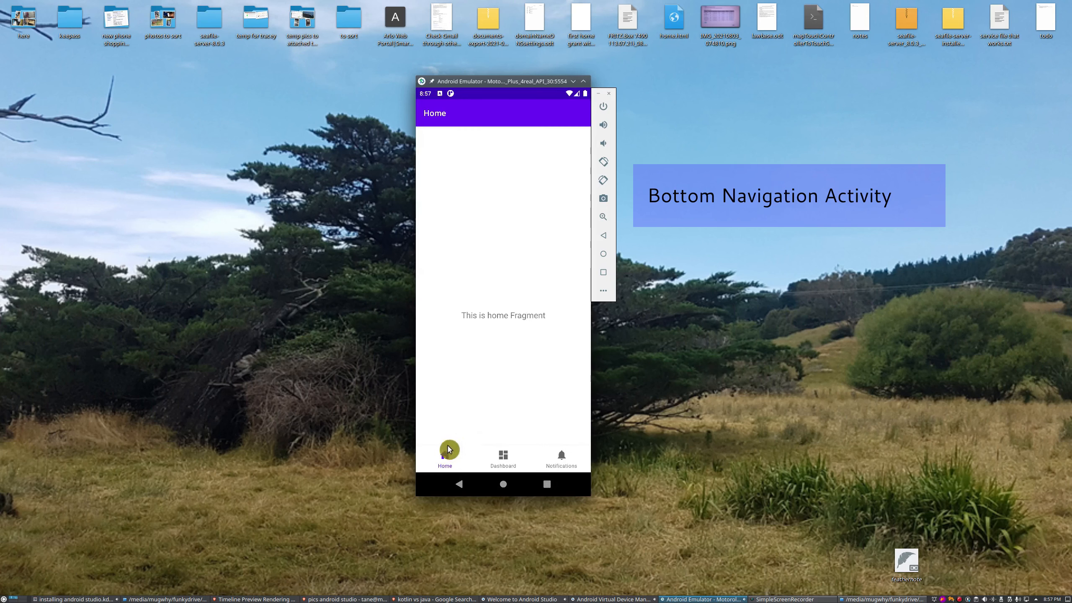
click(503, 484)
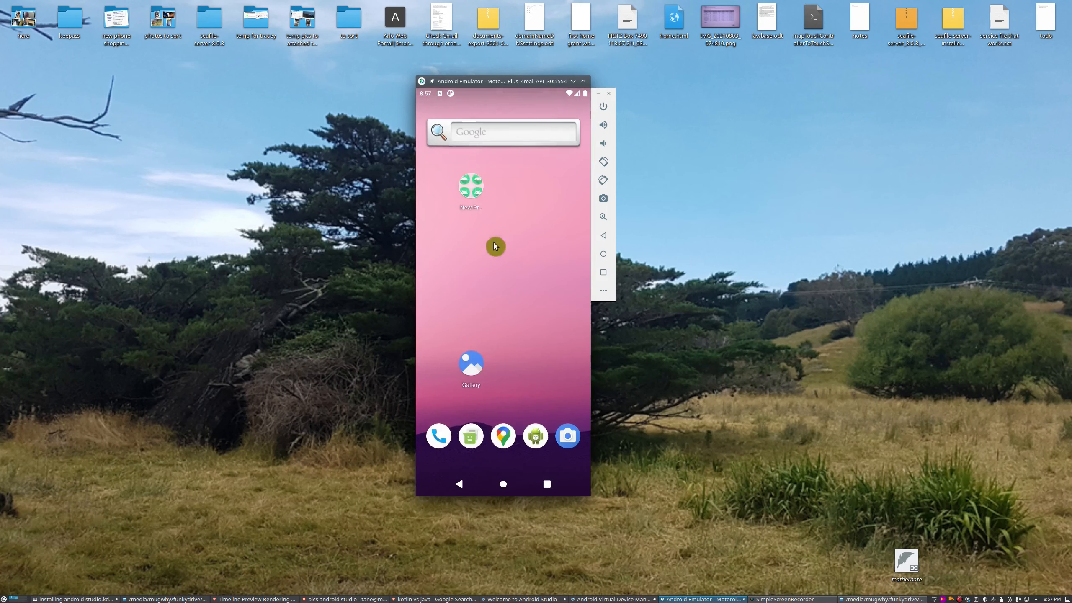
In the Settings Activity example, dismiss the signature entry, enable Download incoming attachments, disable Sync email periodically, and return to the home screen
click(474, 189)
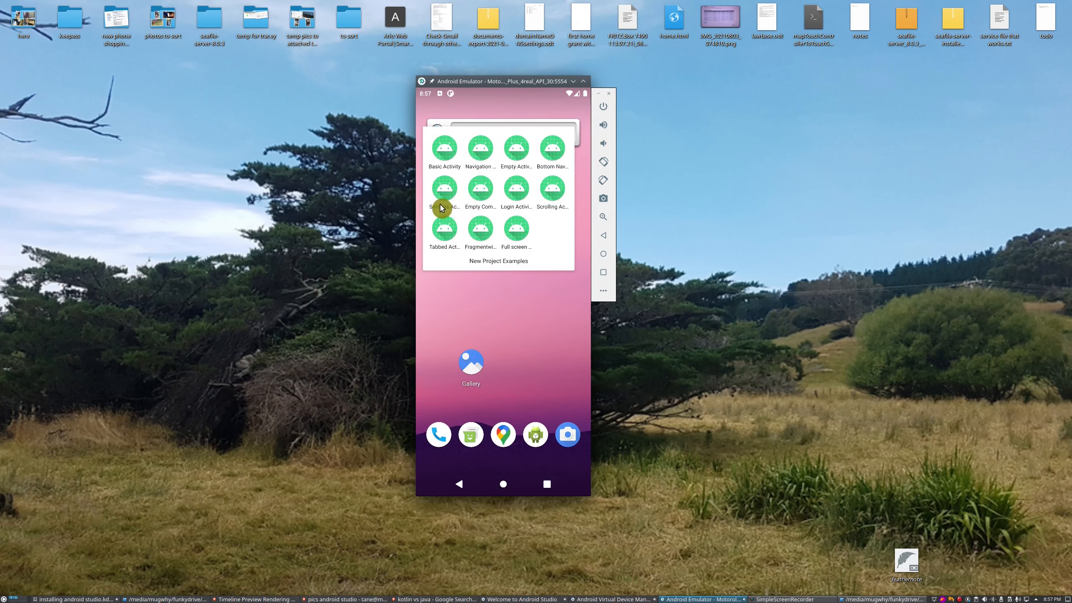
click(448, 198)
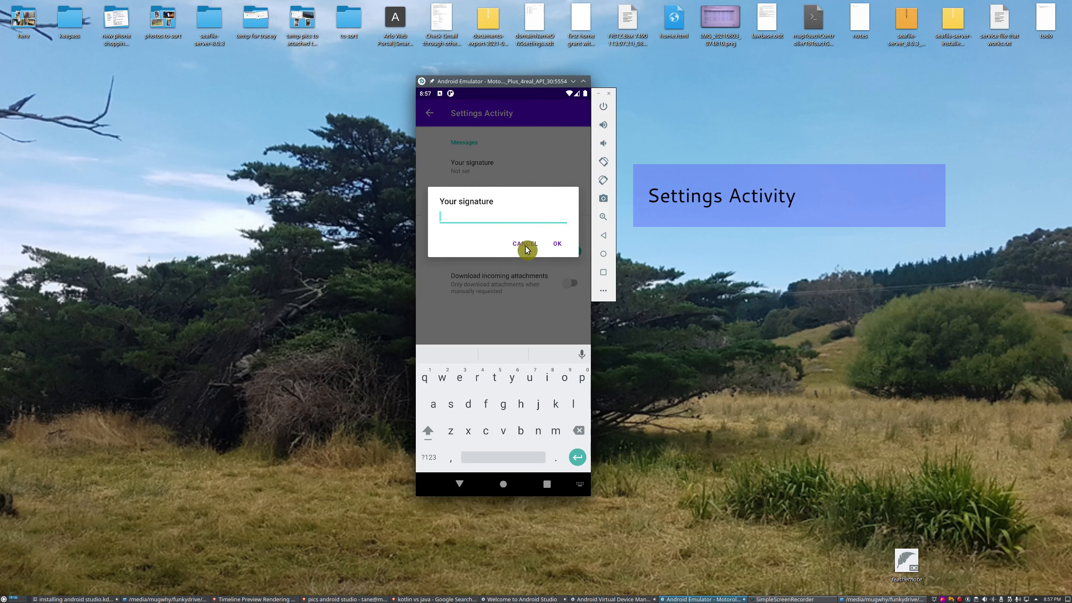
click(527, 244)
click(577, 269)
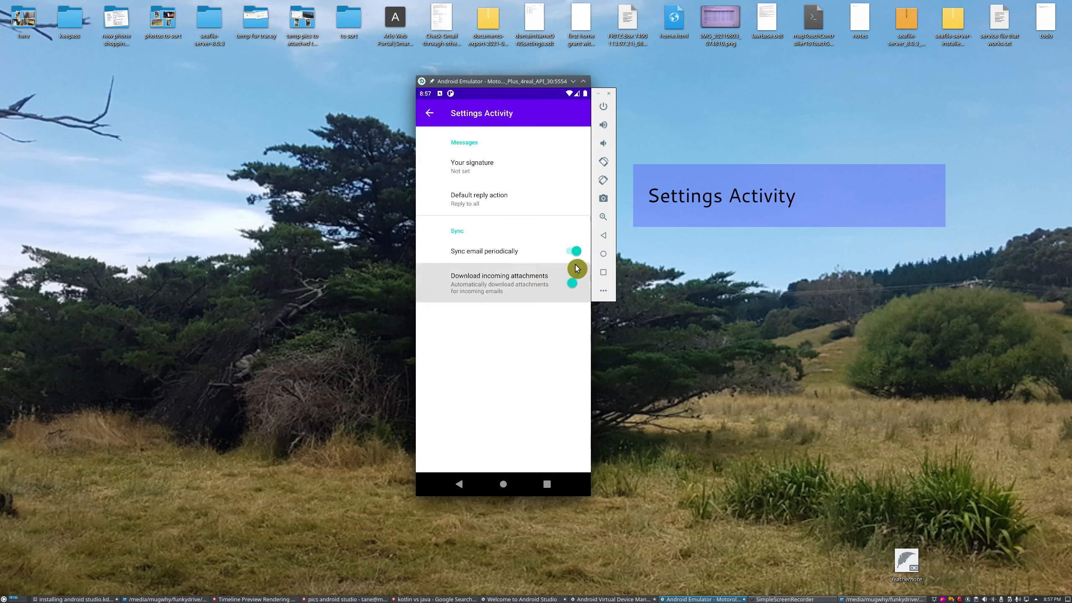
click(576, 251)
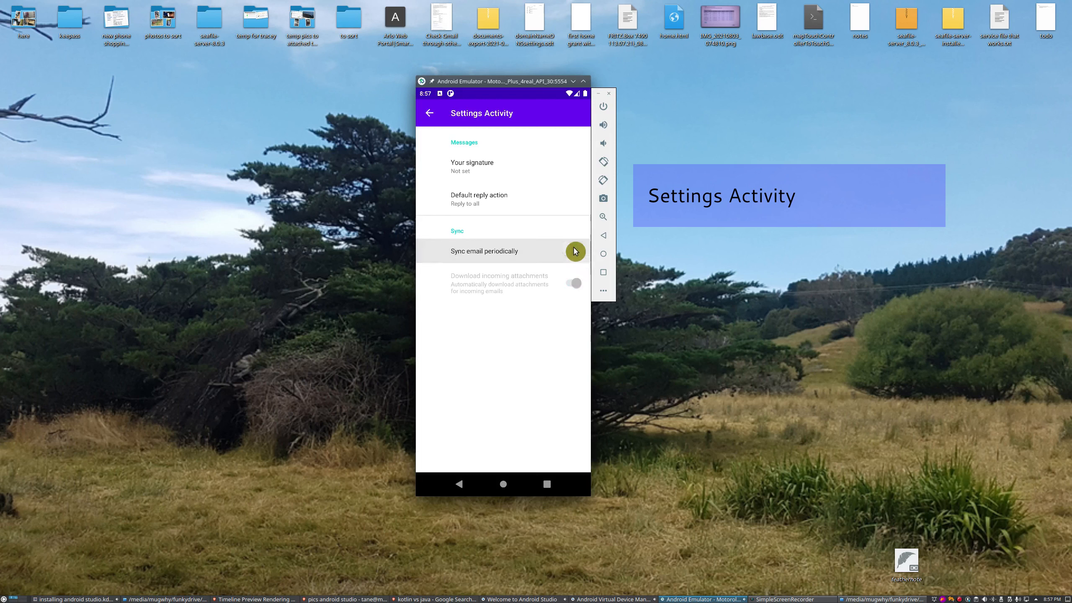
click(504, 489)
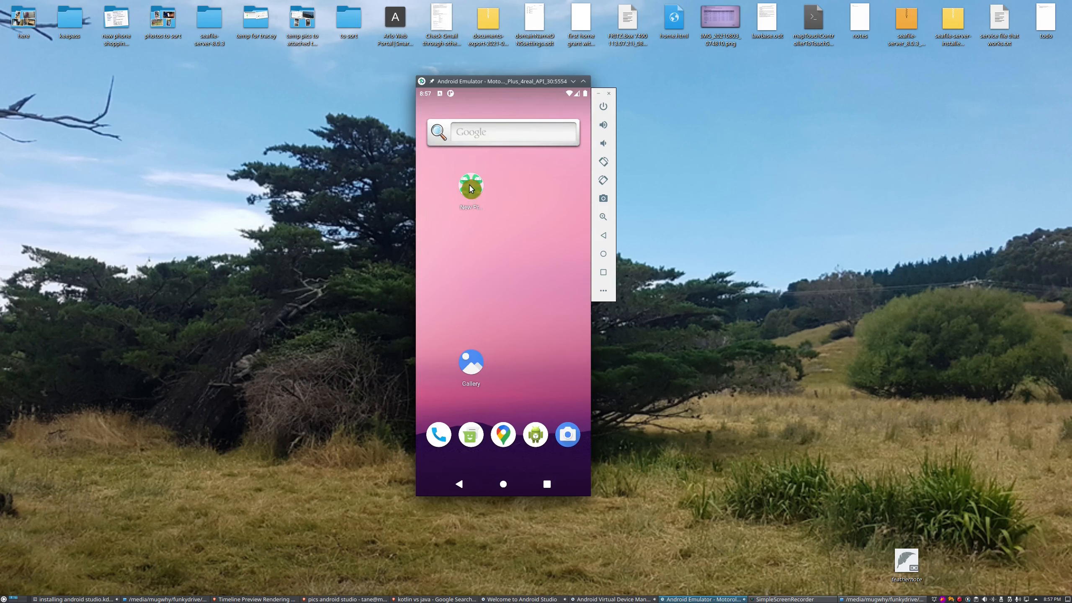
Run the Empty Compose Activity example from the New Project Examples folder, view its page, and return to the home screen
click(472, 189)
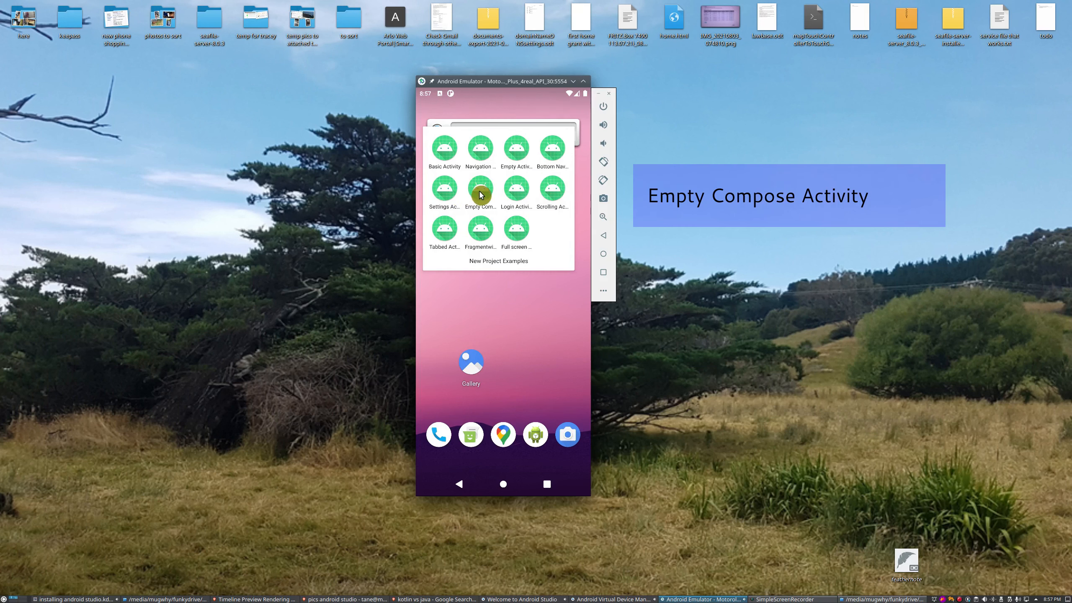
click(481, 195)
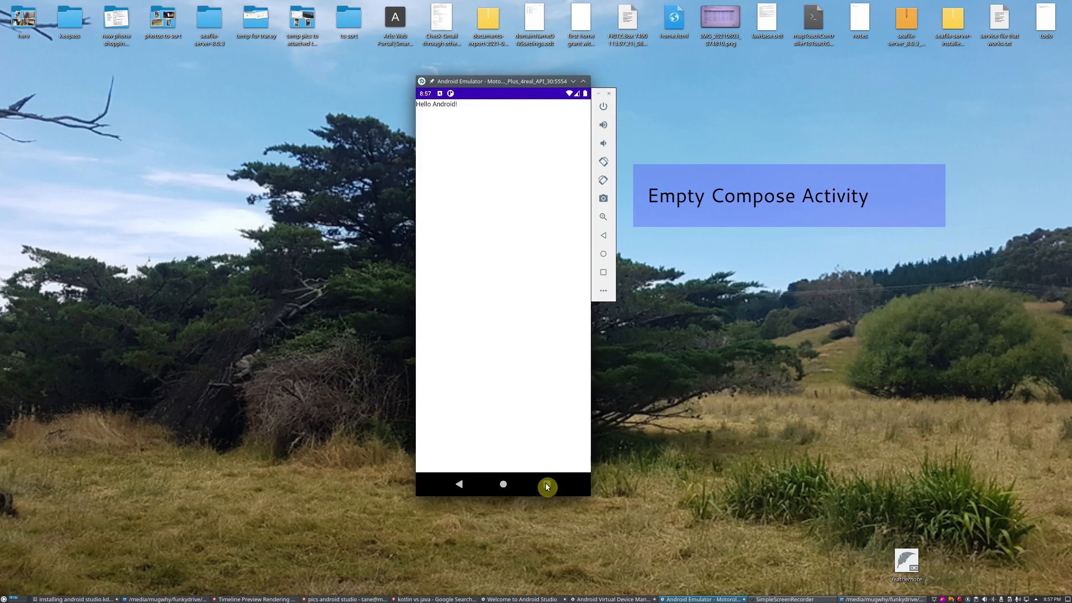
click(502, 487)
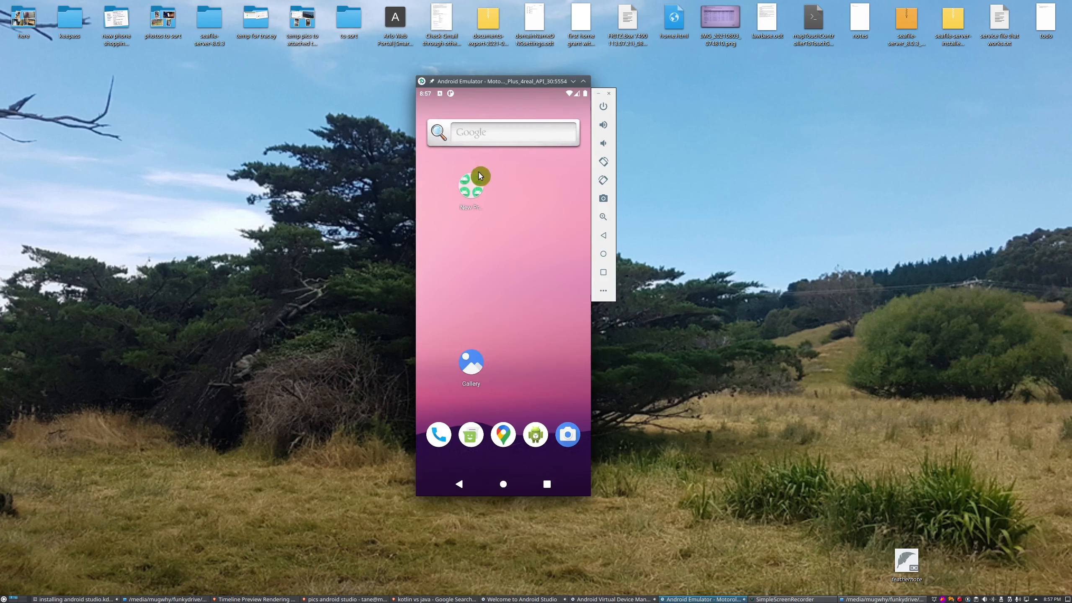
Run the Login Activity example, focus its Email and Password fields without entering anything, and return to the home screen
click(477, 194)
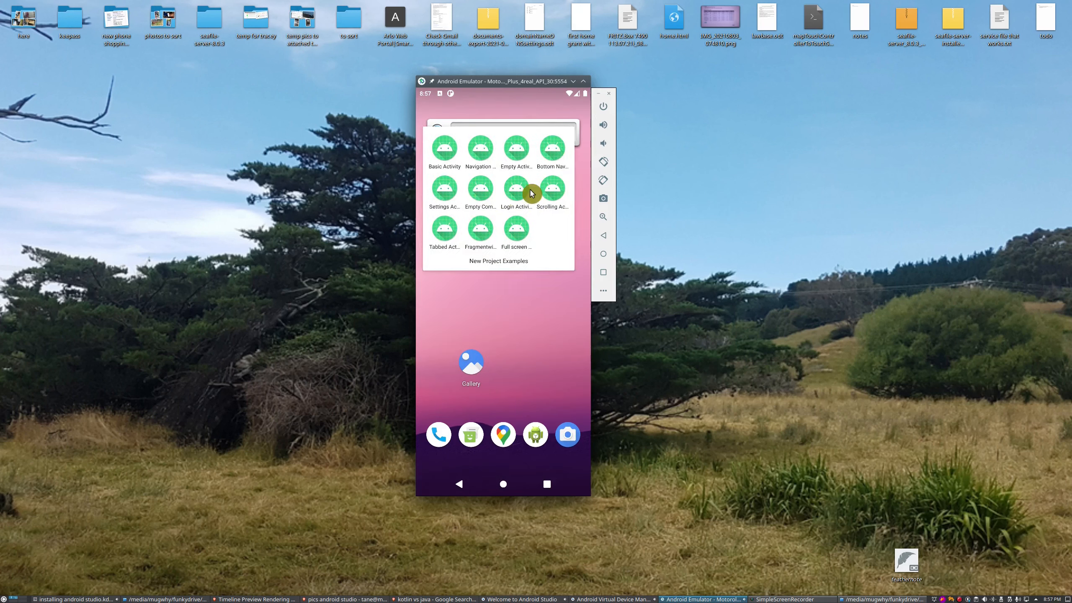
click(518, 196)
click(467, 195)
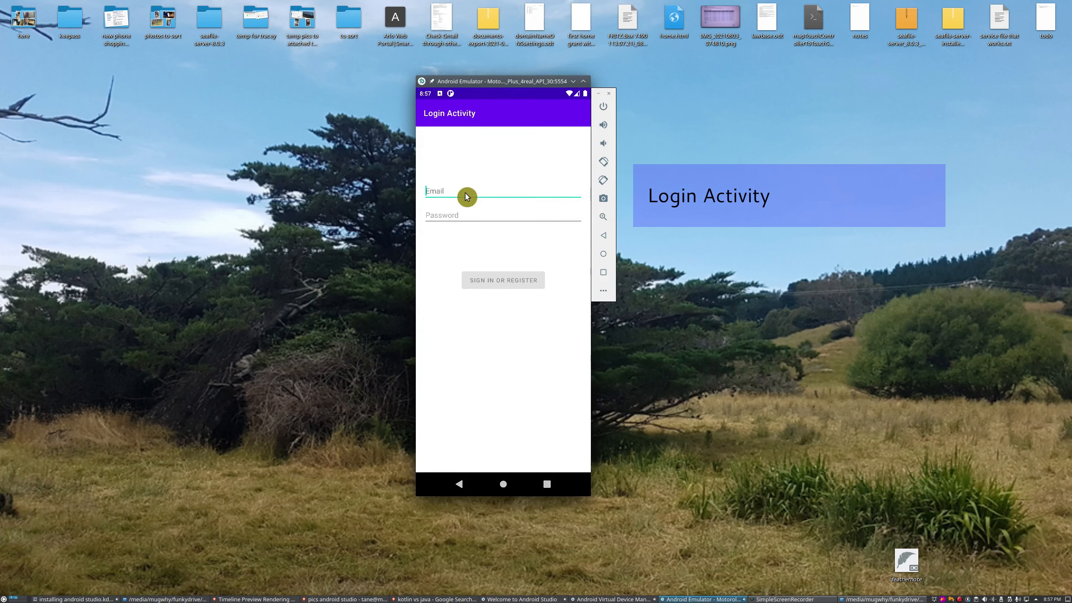
click(468, 215)
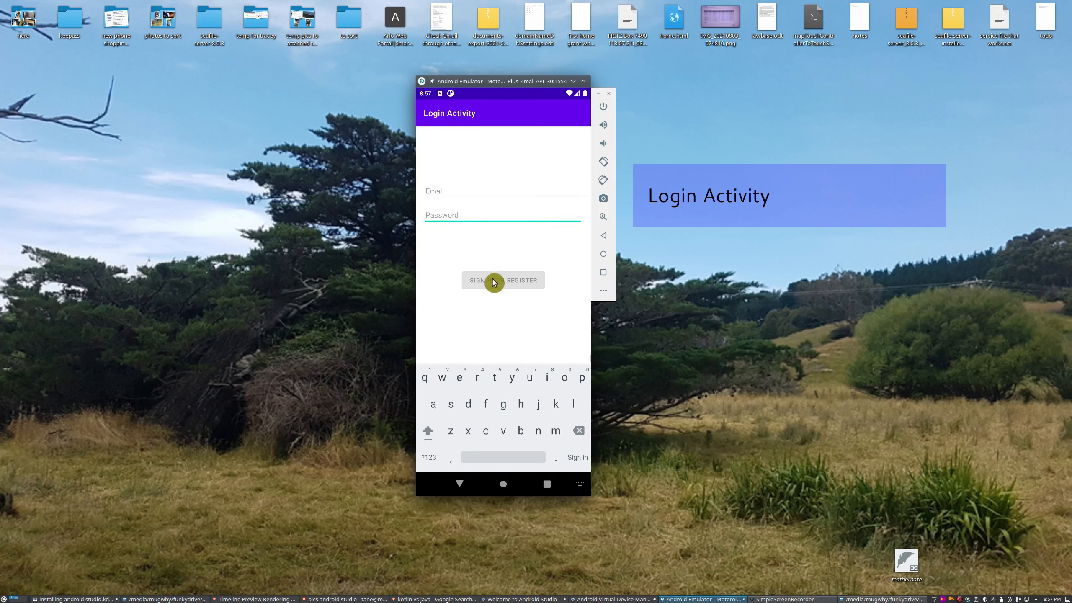
click(503, 486)
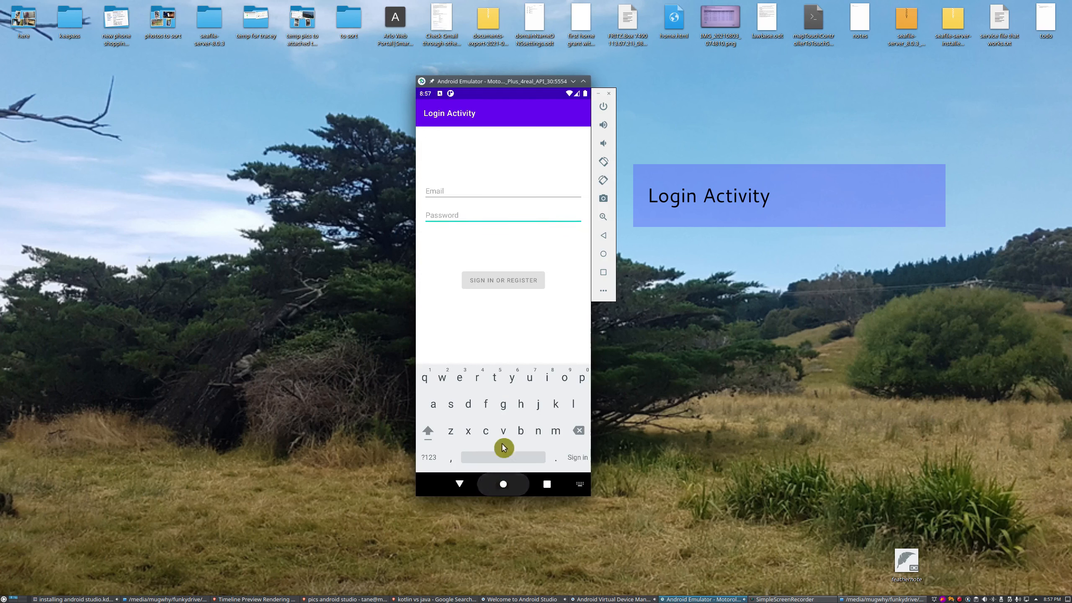
Run the Scrolling Activity example, read through its text, try the mail and Settings actions, and return to the home screen
click(477, 188)
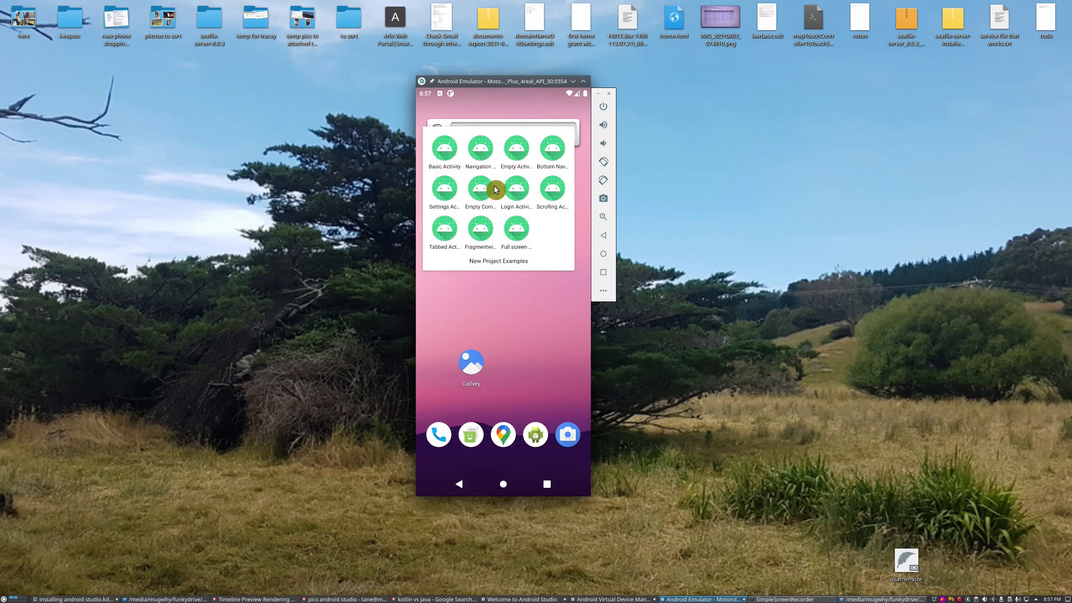
click(557, 189)
scroll(487, 226, down, 10)
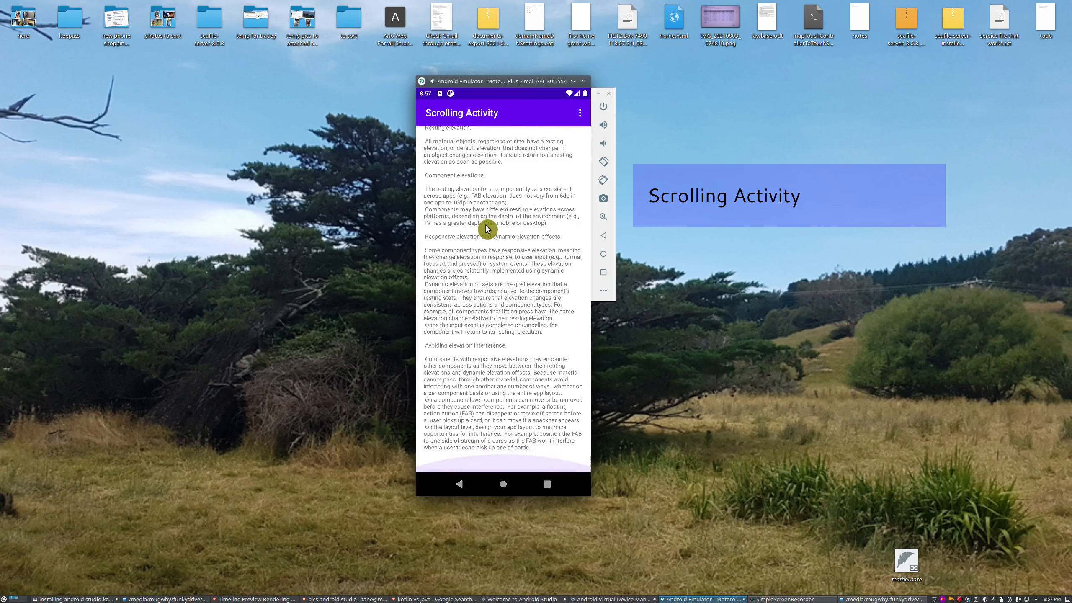
scroll(487, 228, up, 15)
click(562, 179)
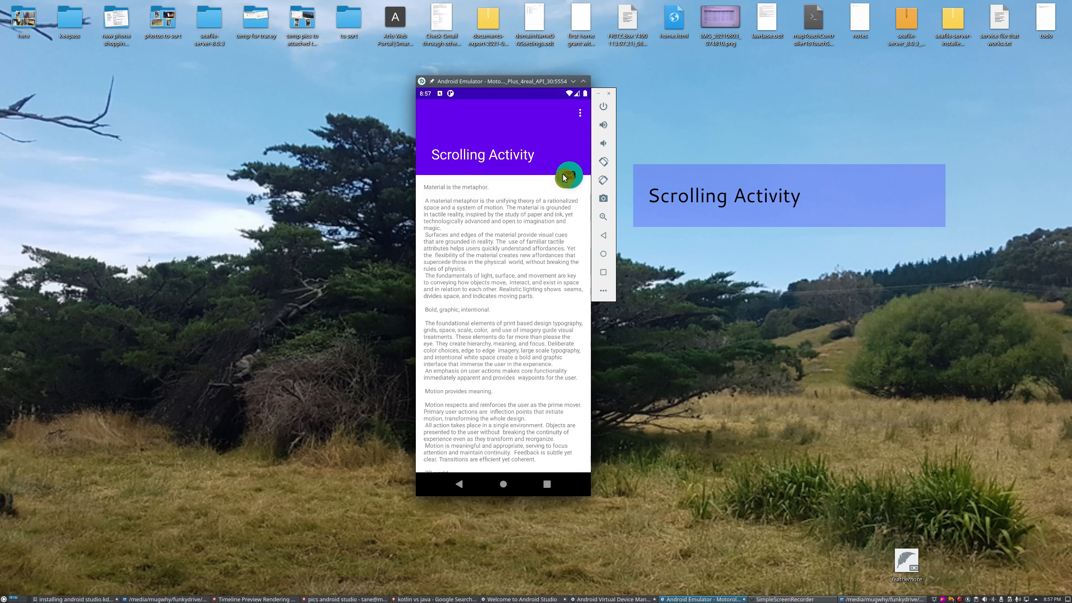
click(578, 111)
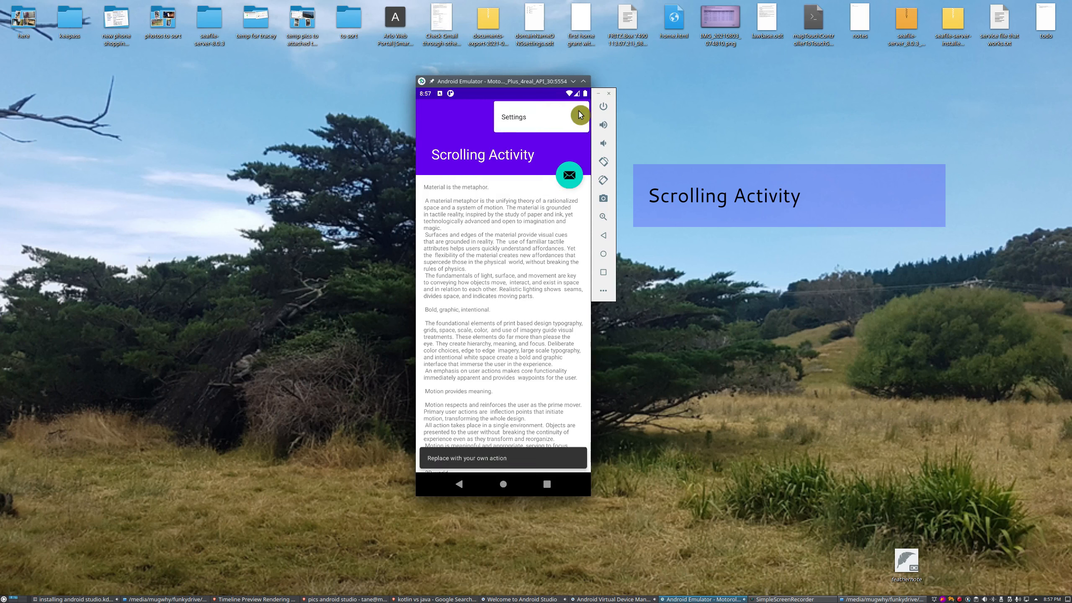
click(516, 118)
click(475, 368)
click(494, 482)
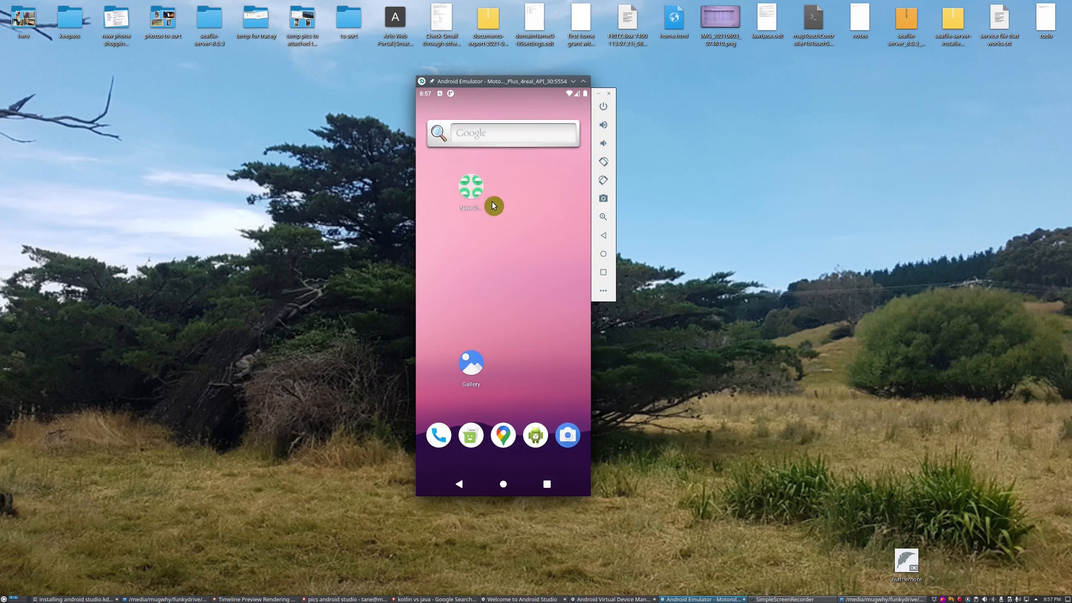
Run the Tabbed Activity example, try the mail action, view its Tab 1 and Tab 2 pages, and return to the home screen
click(476, 181)
click(446, 231)
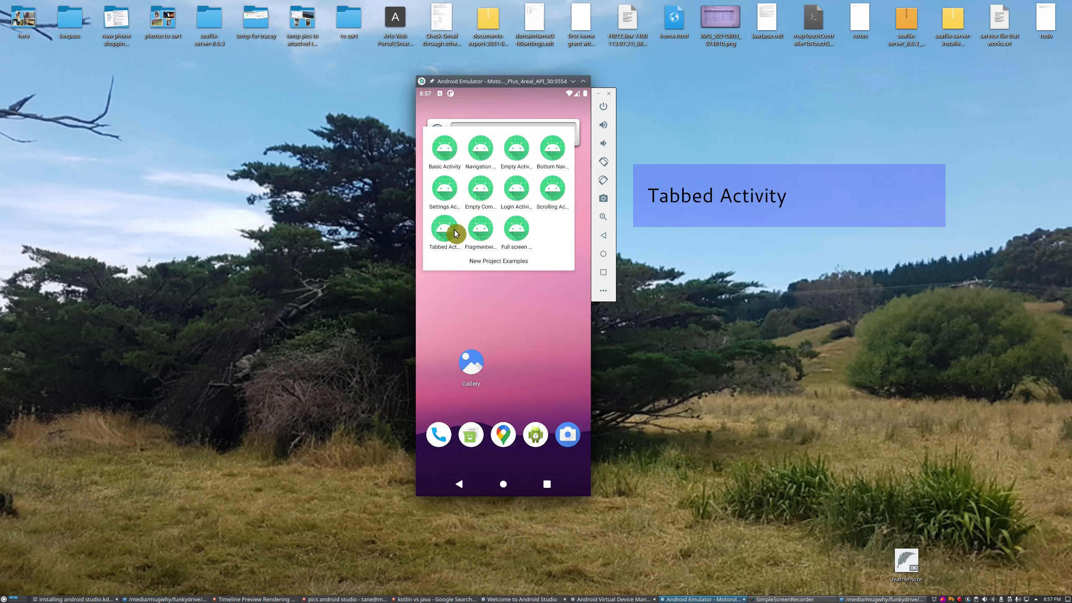
click(567, 451)
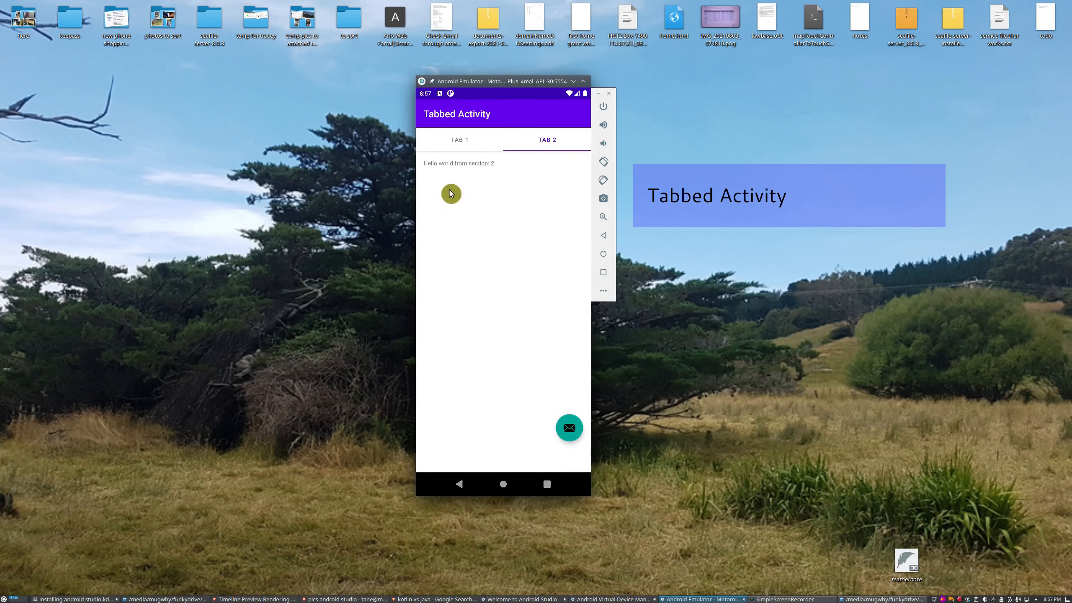
click(458, 142)
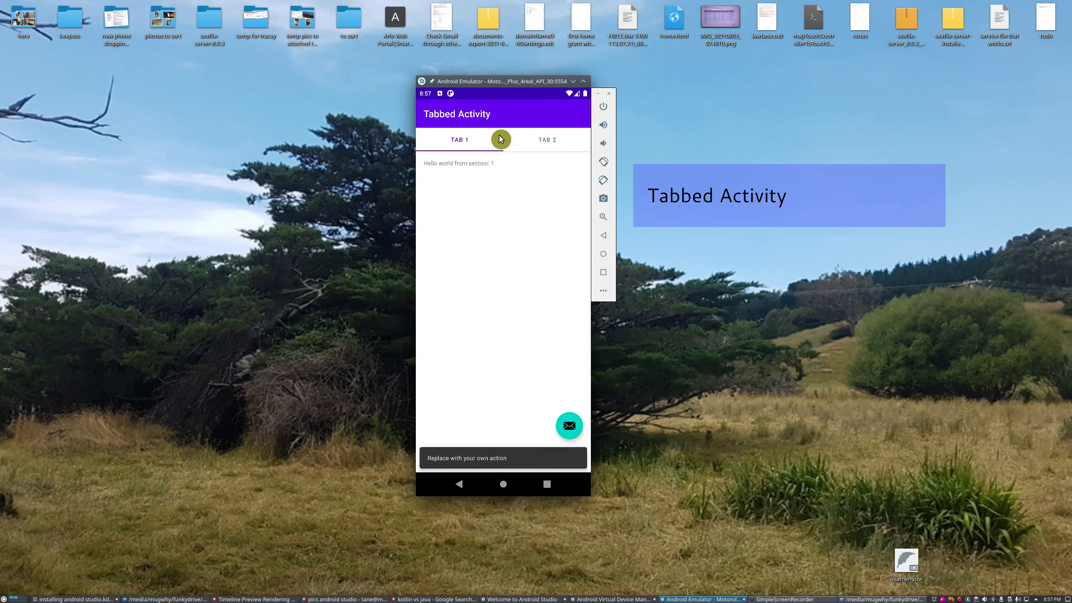
click(530, 146)
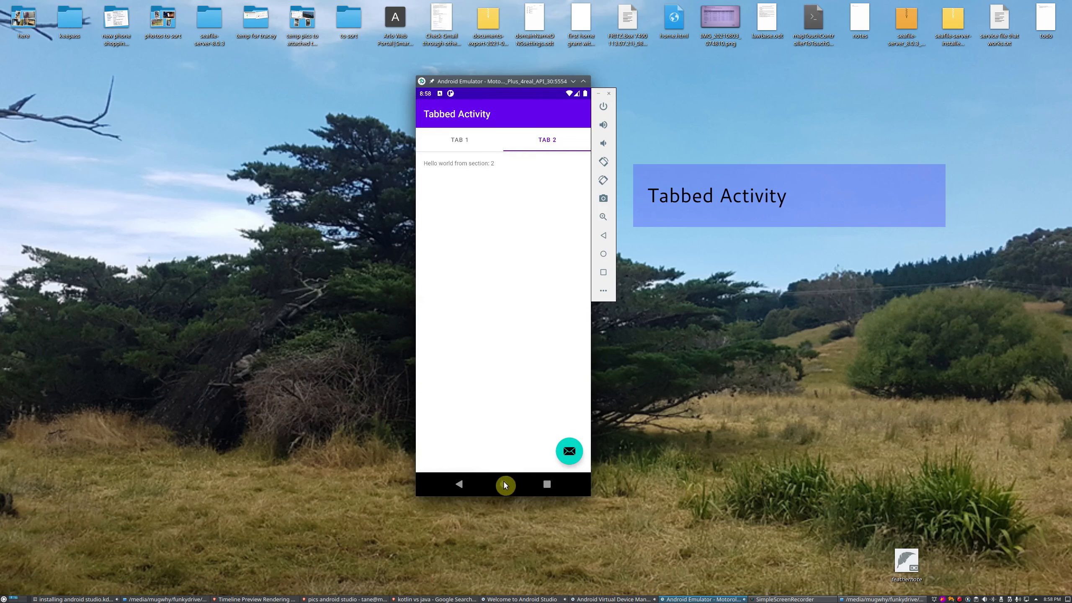
click(503, 484)
Run the Fragment with View Model example, view its main fragment page, and return to the home screen
click(472, 186)
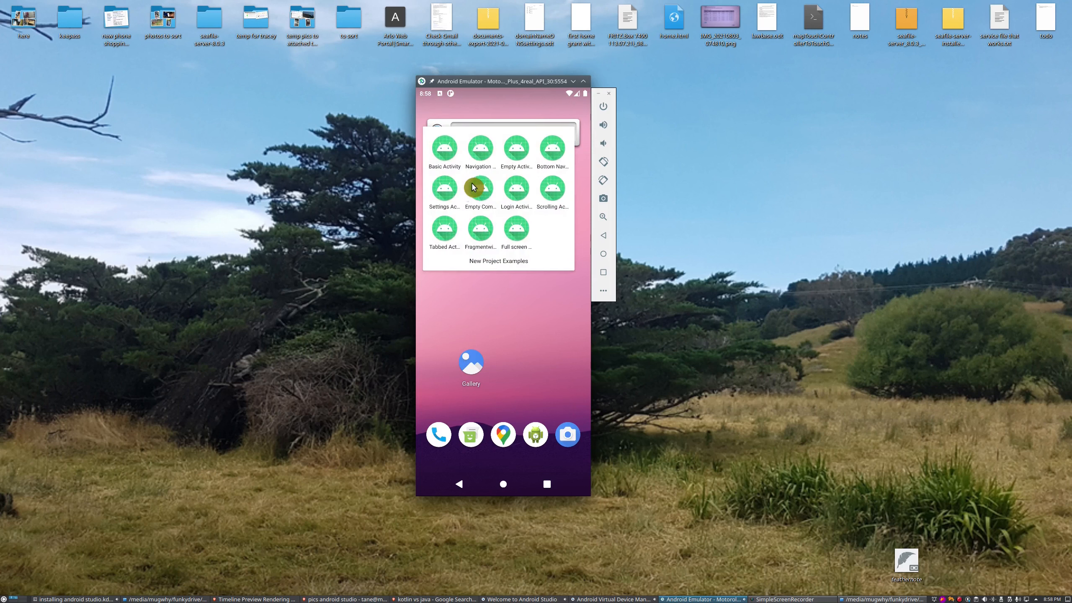
click(481, 235)
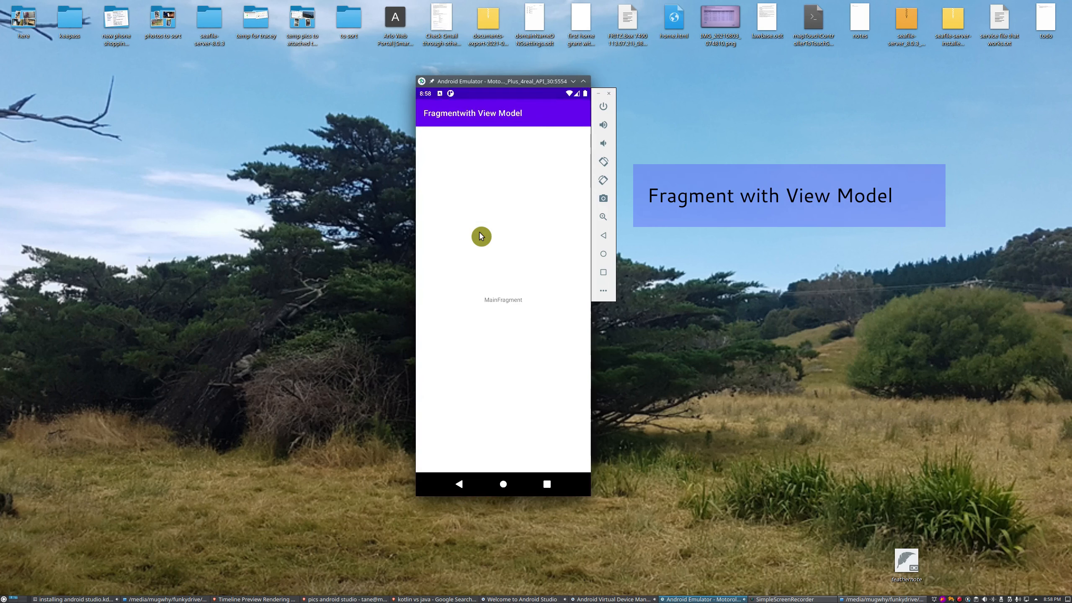
click(504, 482)
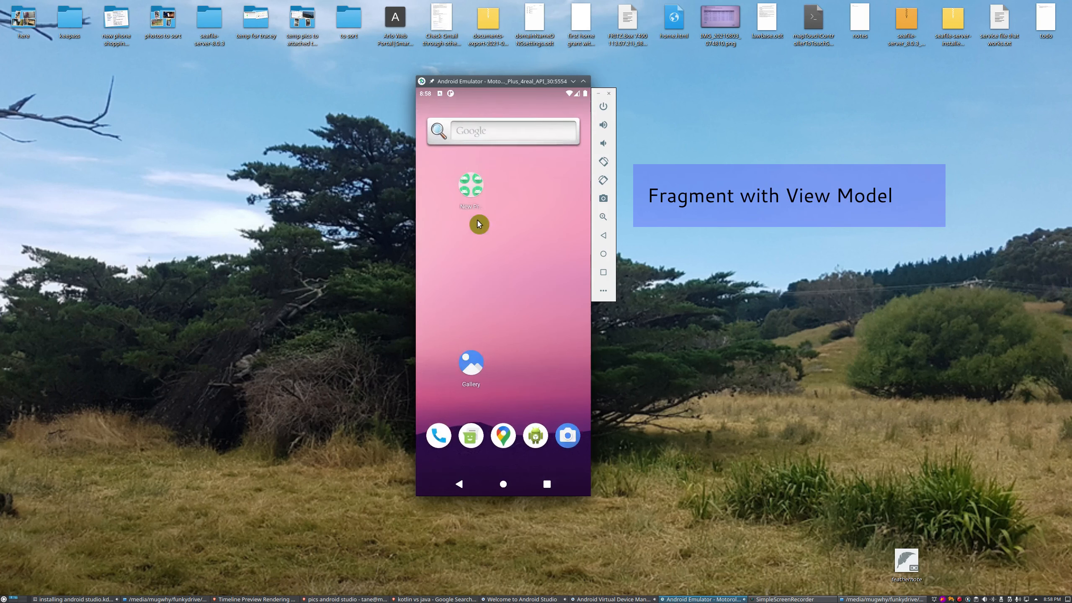
Run the Full Screen Activity example from the New Project Examples folder, view its content, and return to the home screen
click(477, 187)
click(516, 231)
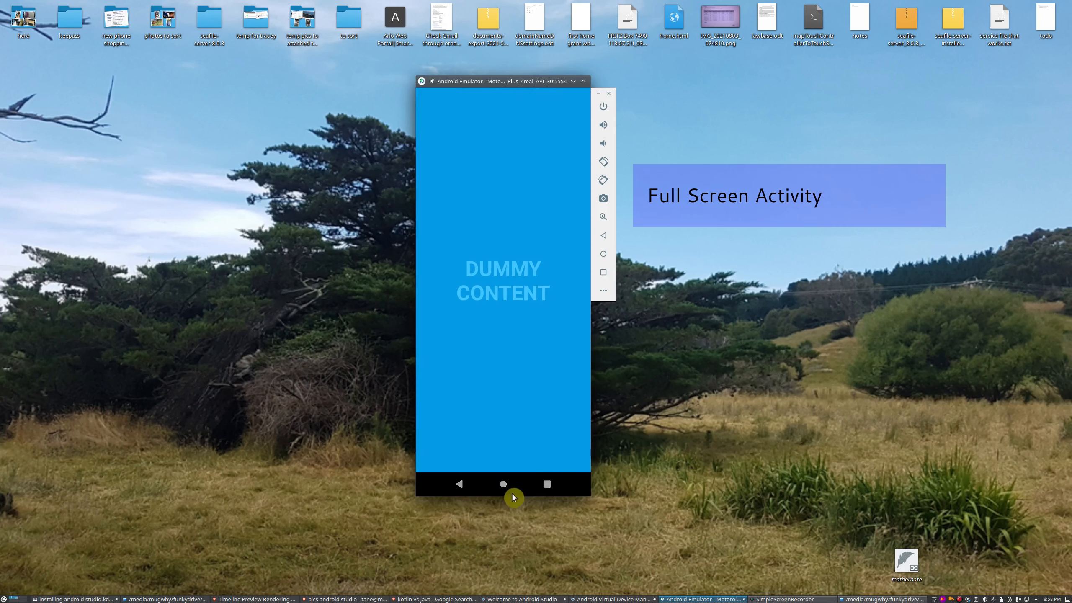
click(503, 485)
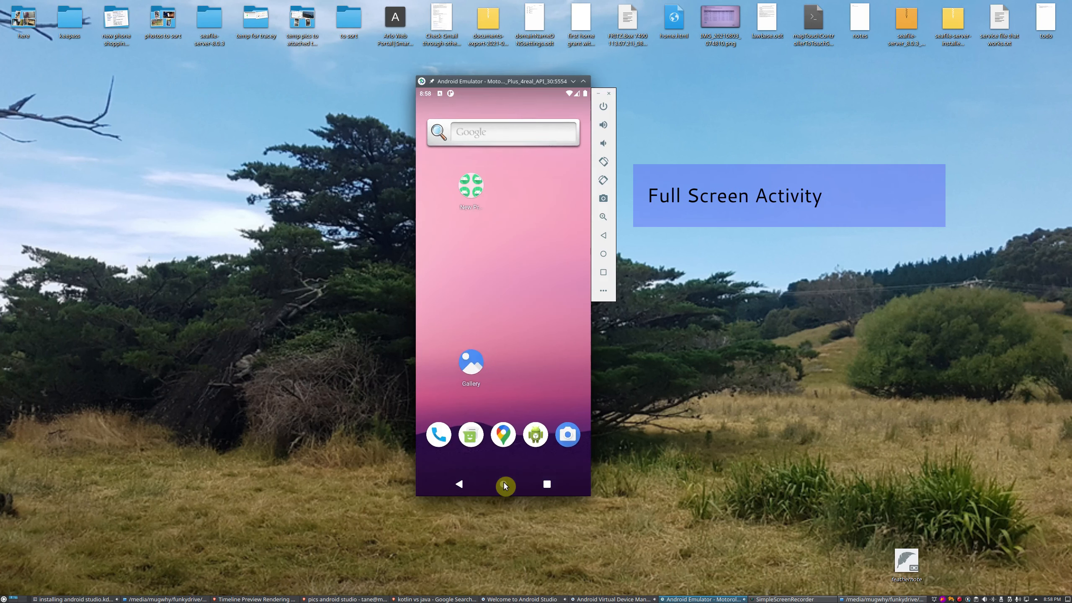